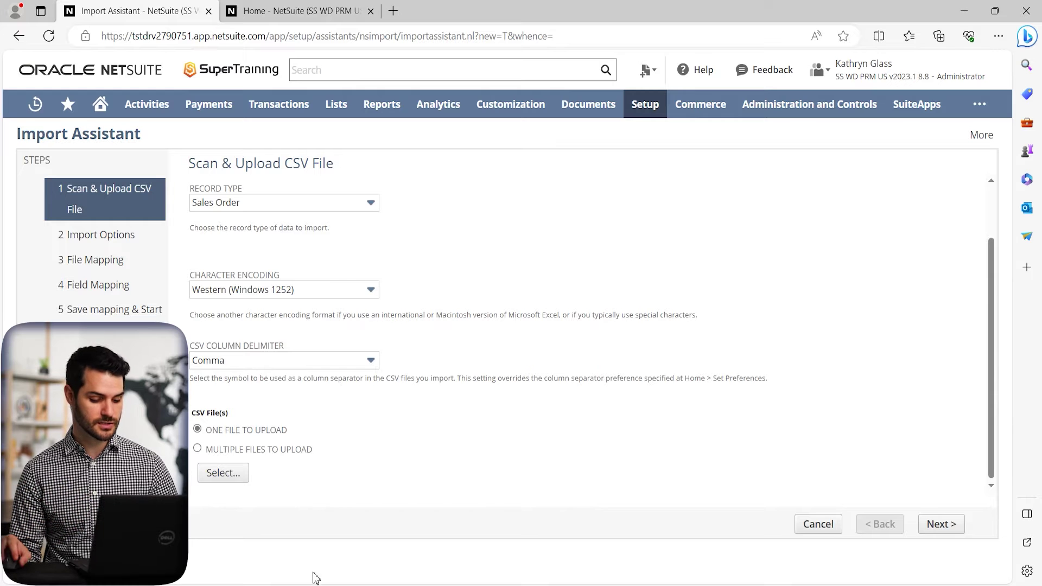
Switch to the Test Data Import Errors workbook in Excel and check the Name cell in row 7 before returning to the Import Assistant.
key(alt+Tab)
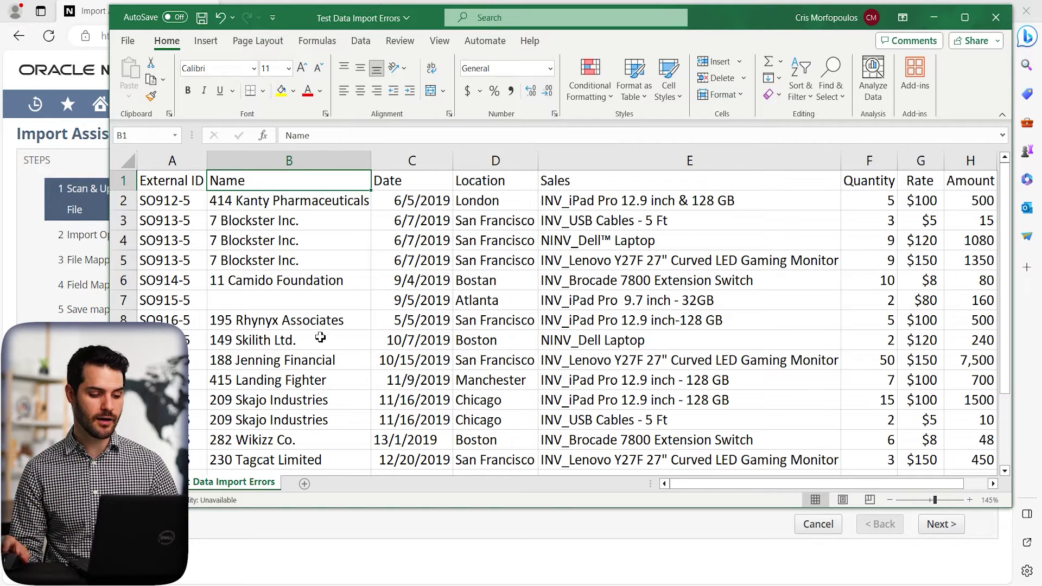
click(291, 303)
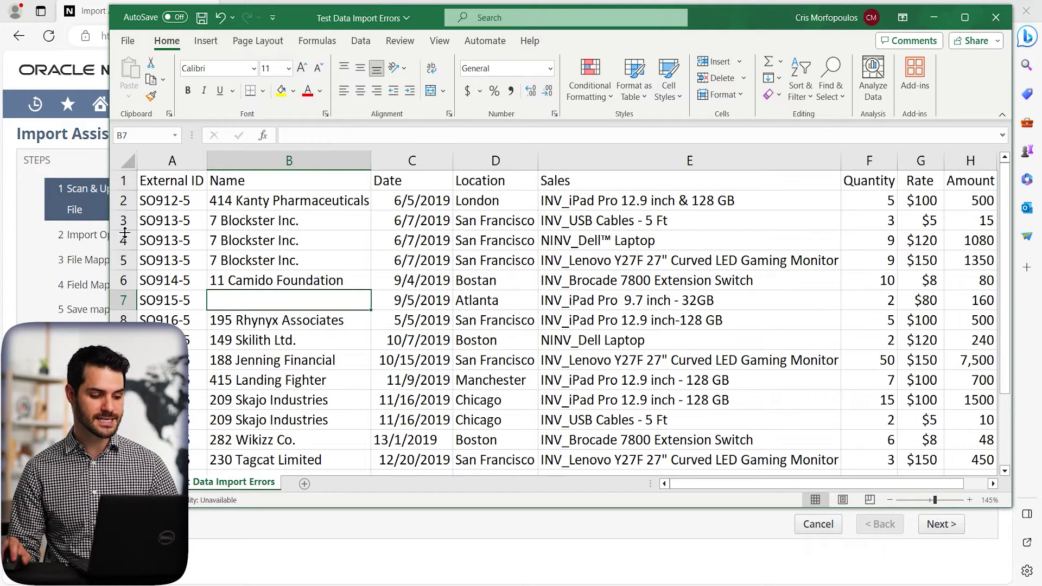
drag(108, 233, 264, 210)
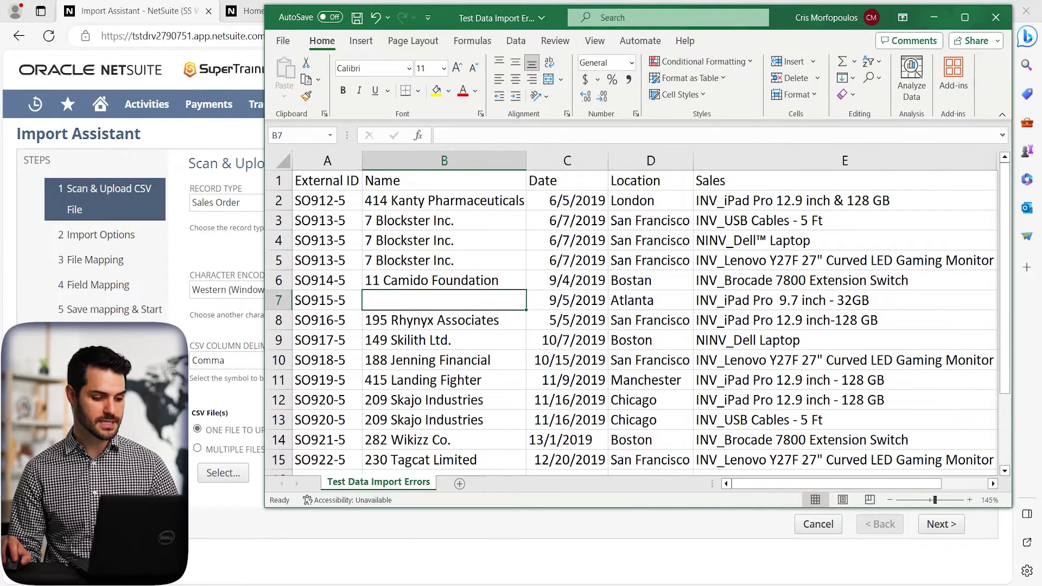
click(181, 255)
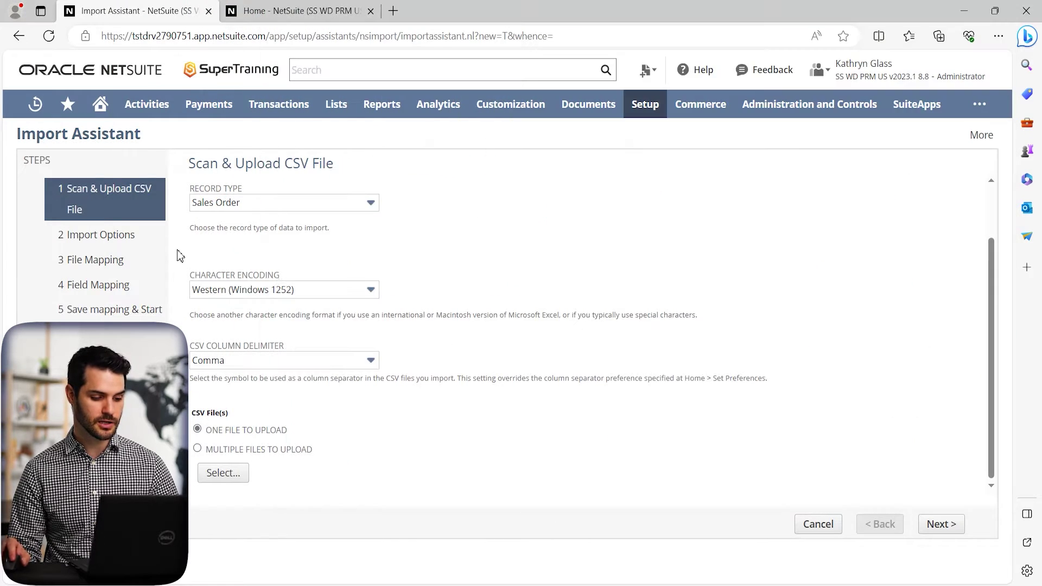
Upload Test Data Import Errors.csv as the sales order import file and proceed to field mapping with the Add data handling option.
click(223, 473)
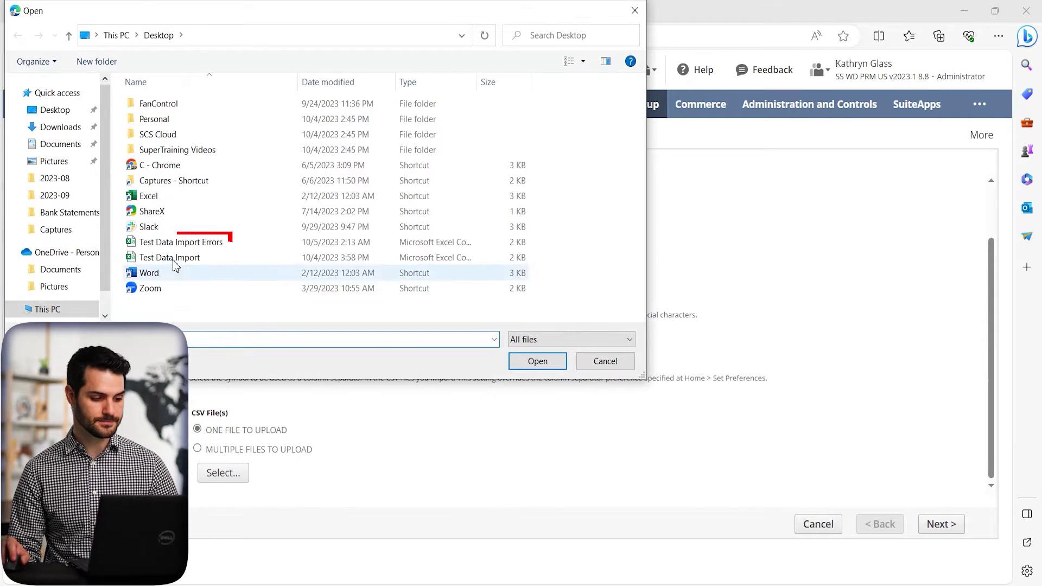
double_click(209, 242)
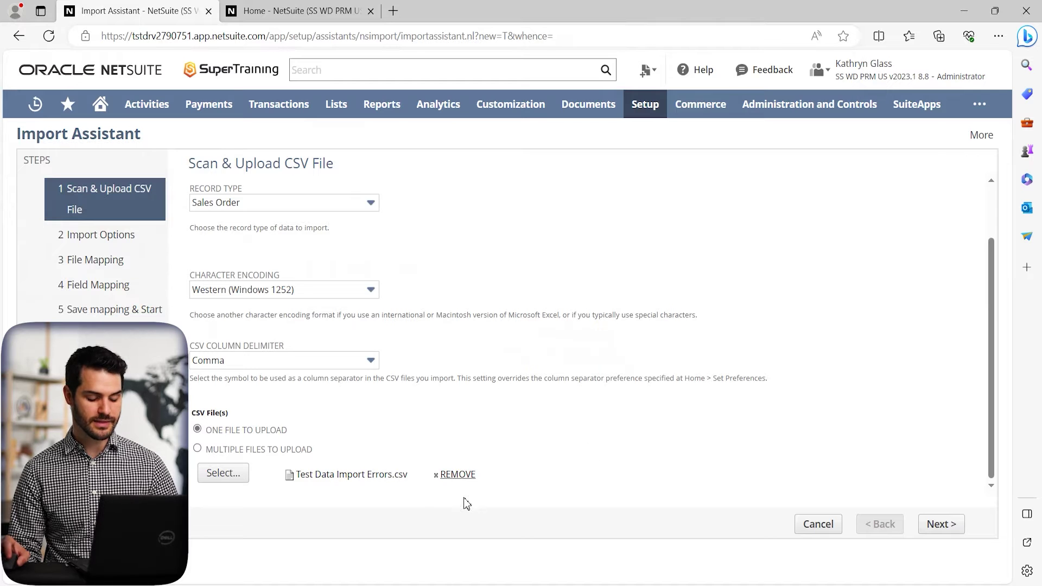
click(941, 525)
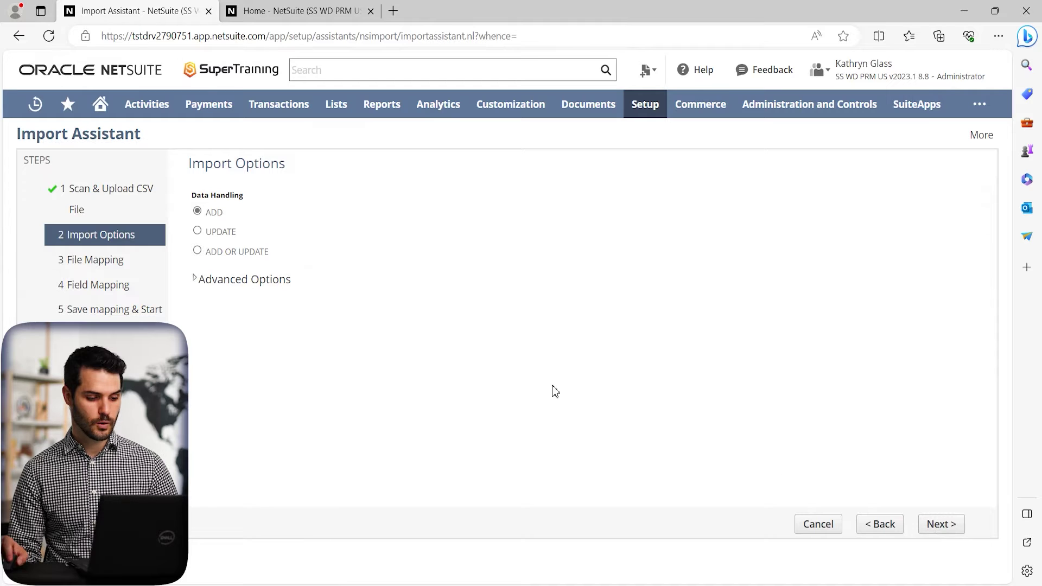
click(942, 530)
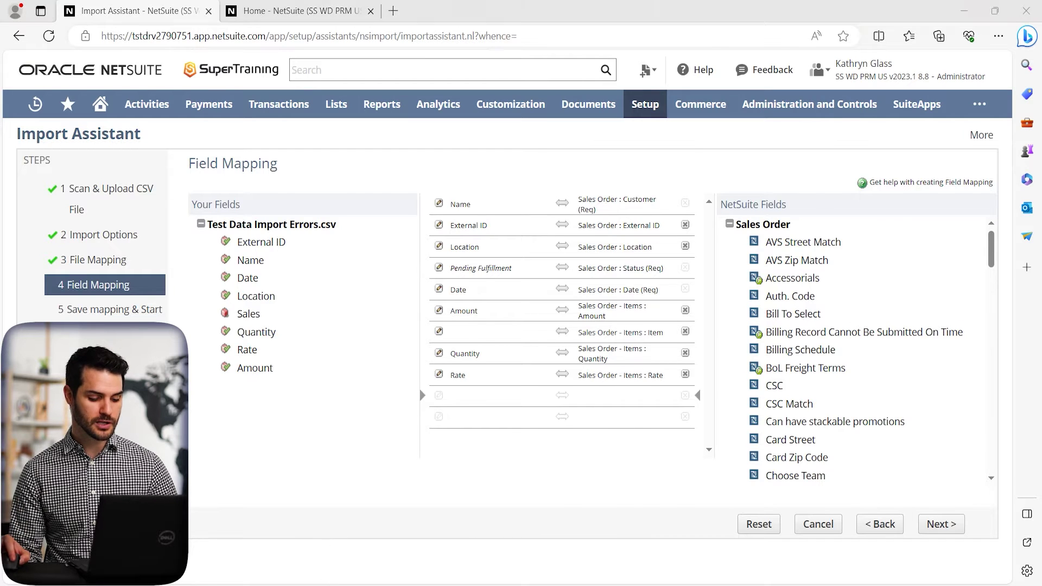
Map the Sales column to Sales Order - Items : Item and proceed from the field mapping.
key(alt+Tab)
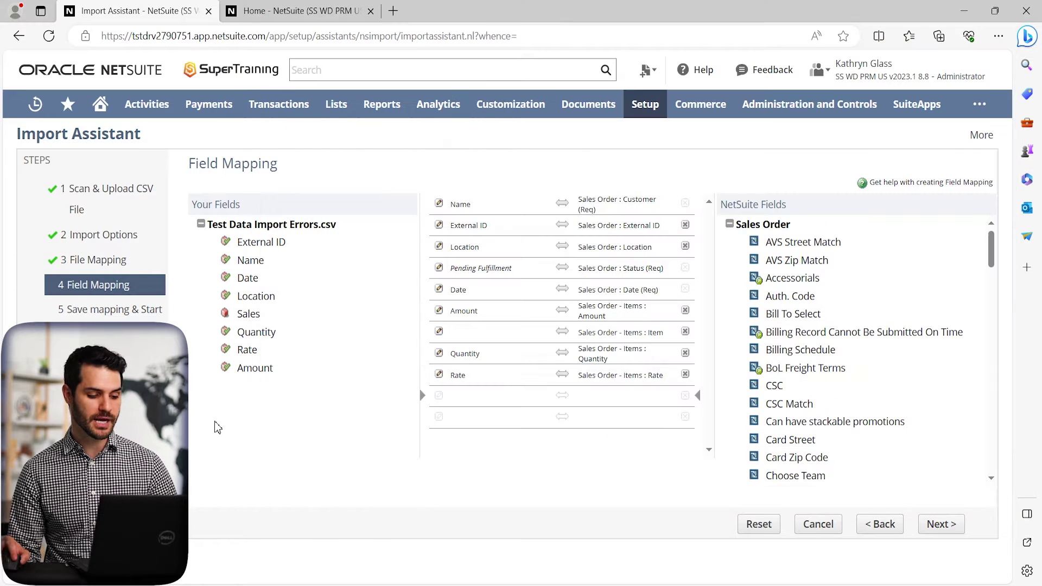
click(232, 427)
drag(250, 314, 468, 343)
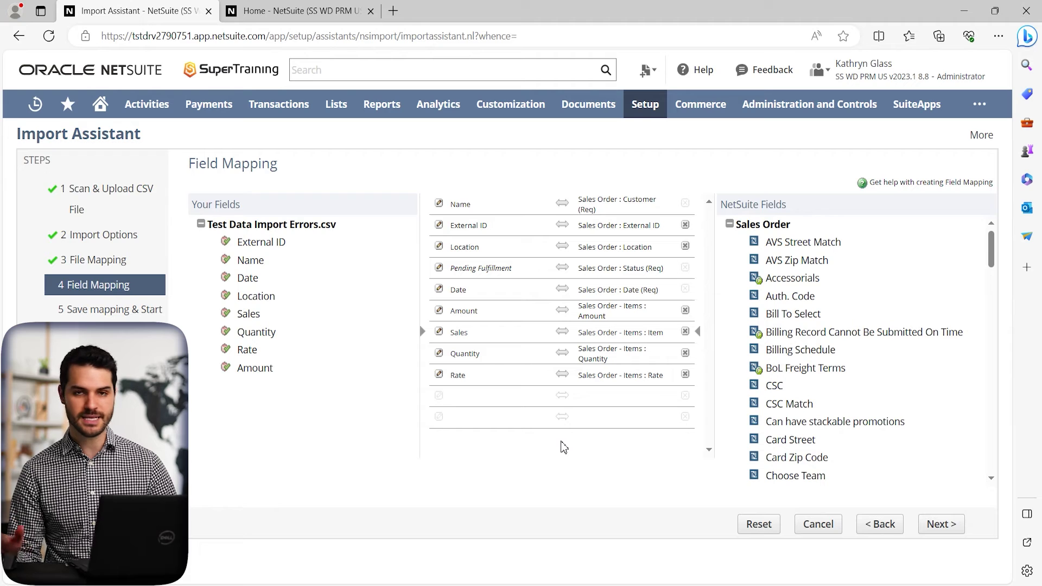
click(947, 529)
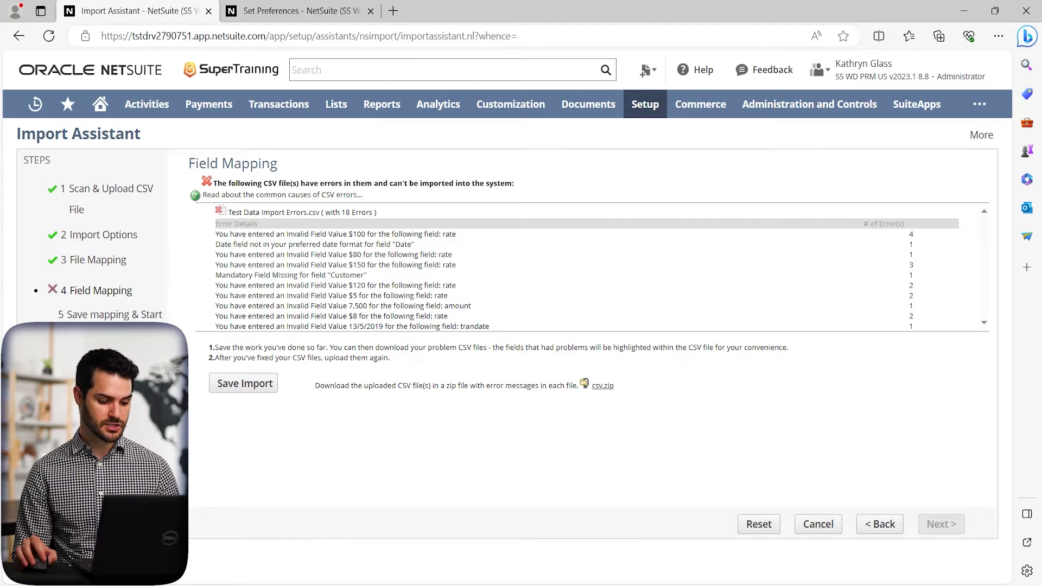
Switch to the Test Data Import Errors workbook in Excel and fill the empty Name cell in row 7 with "40 Divavu inc.".
click(348, 567)
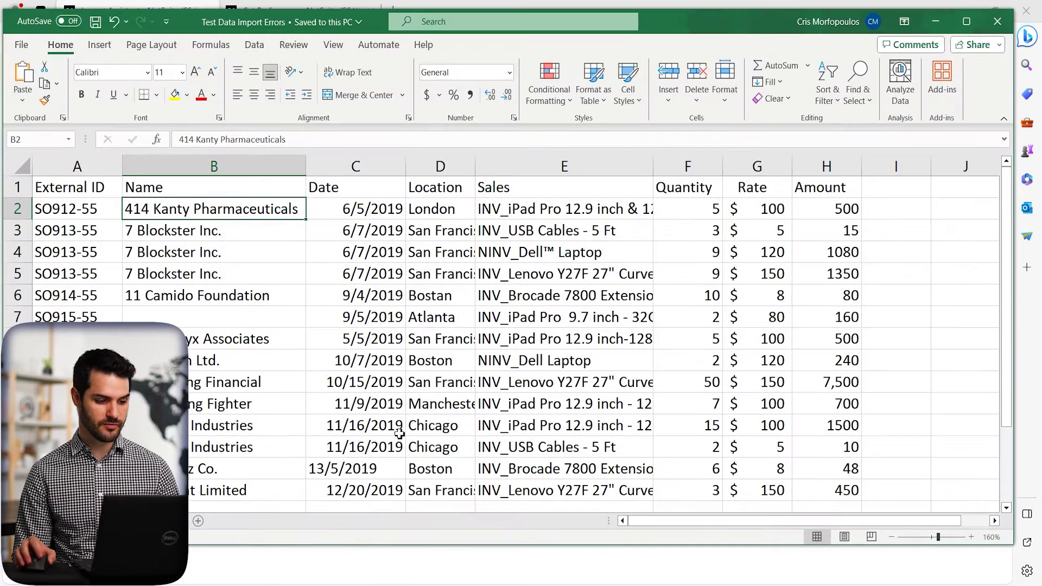
click(163, 304)
click(163, 319)
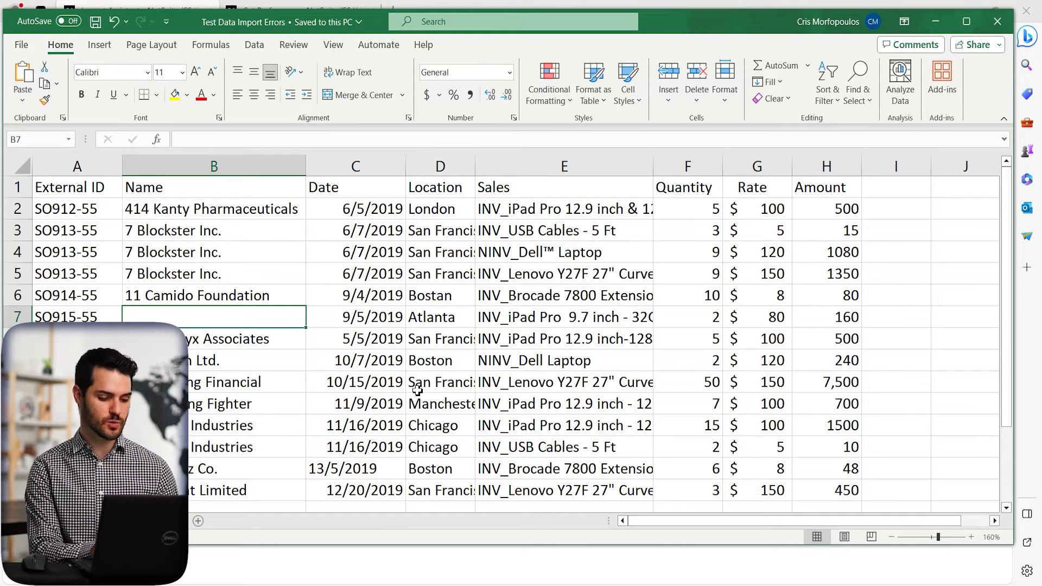
text(40 D)
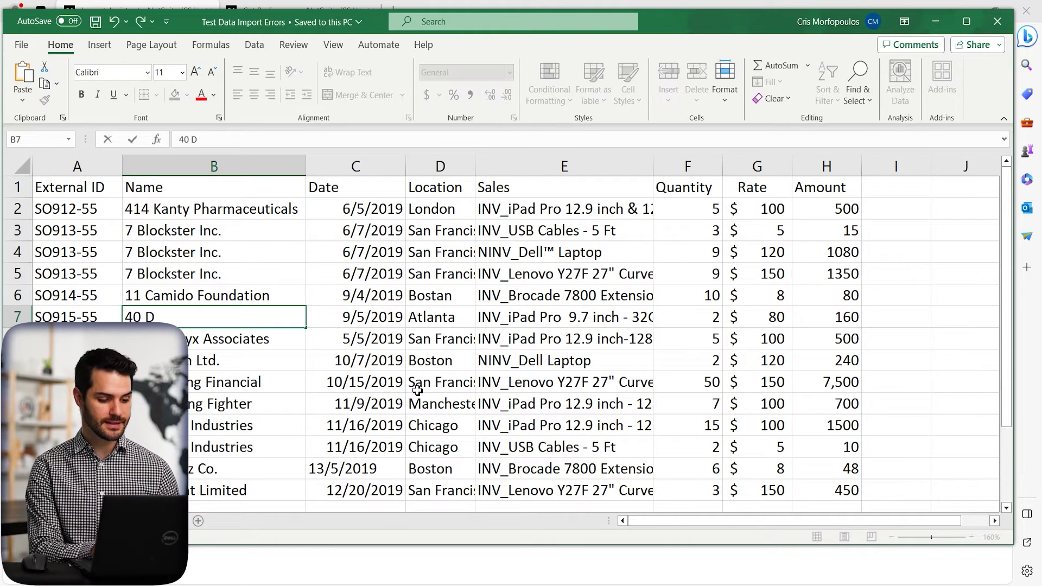
text(ivavu inc.)
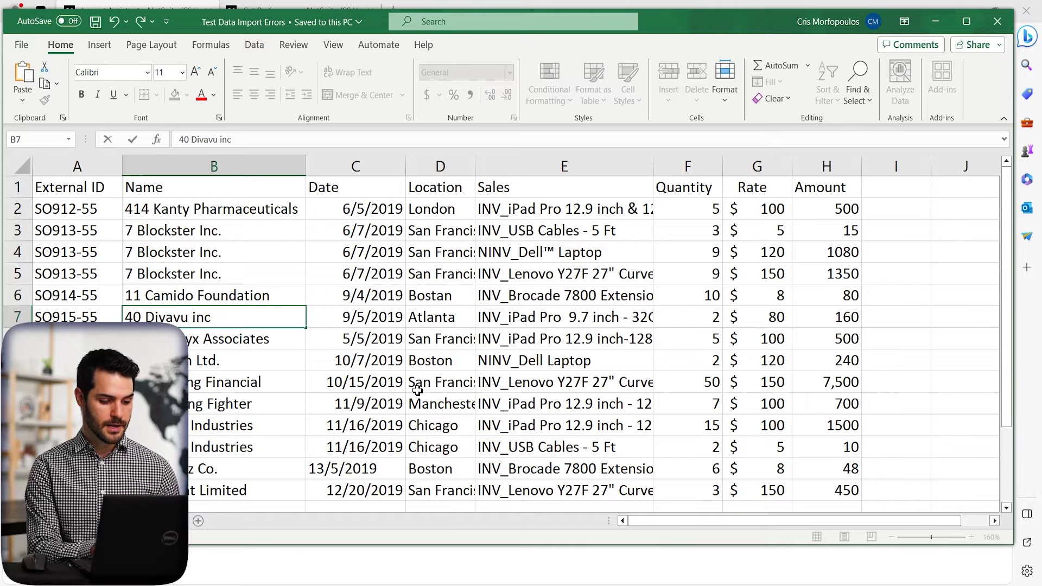
click(276, 342)
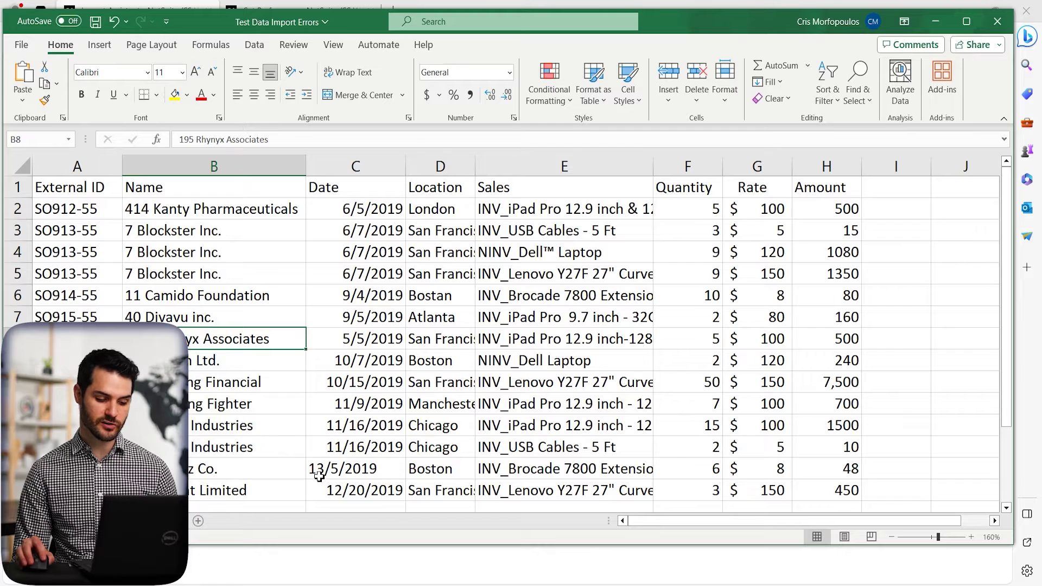
Enter 5-5-19 as text in the Date cell of row 14.
click(379, 471)
text(')
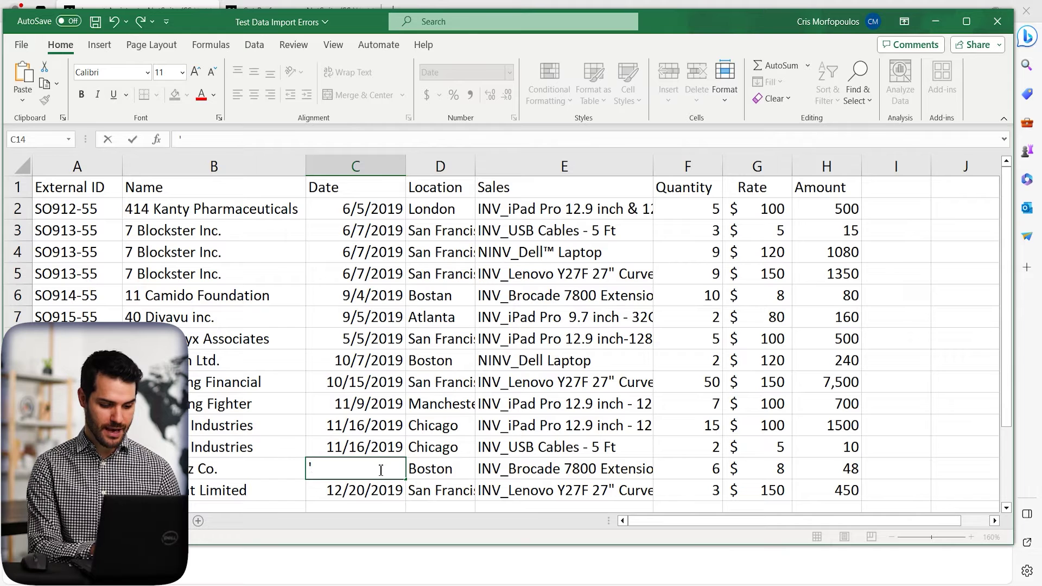
text(5-5-10)
key(BackSpace)
text(9)
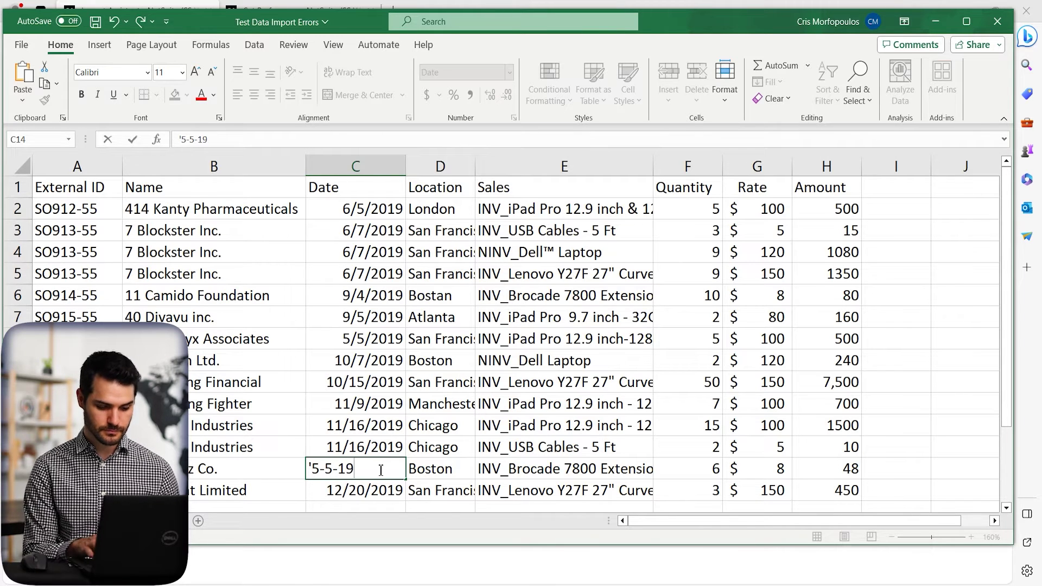
key(Return)
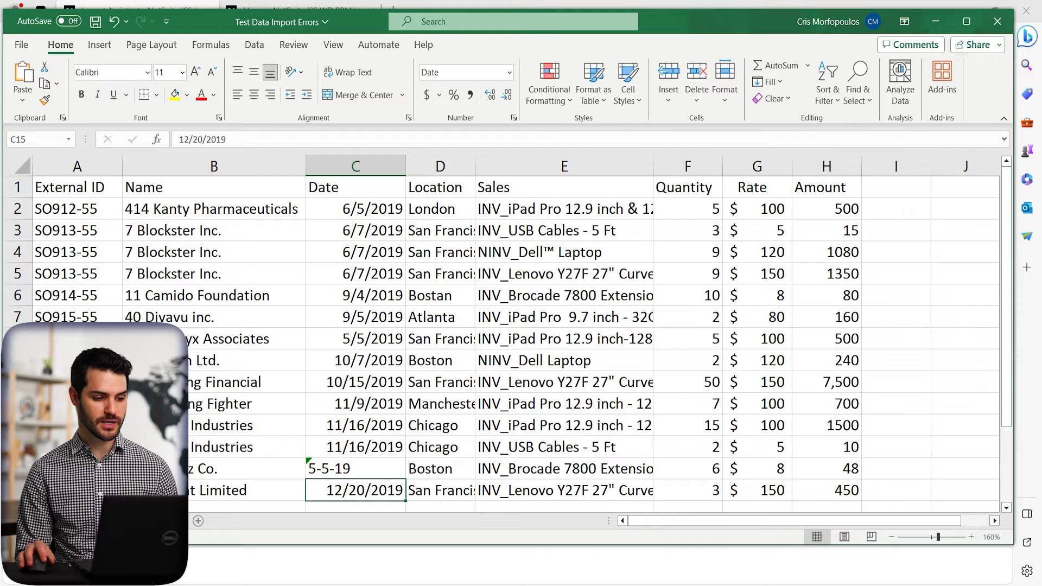
Switch to the NetSuite home page in the browser and check the date format in the user preferences.
click(268, 7)
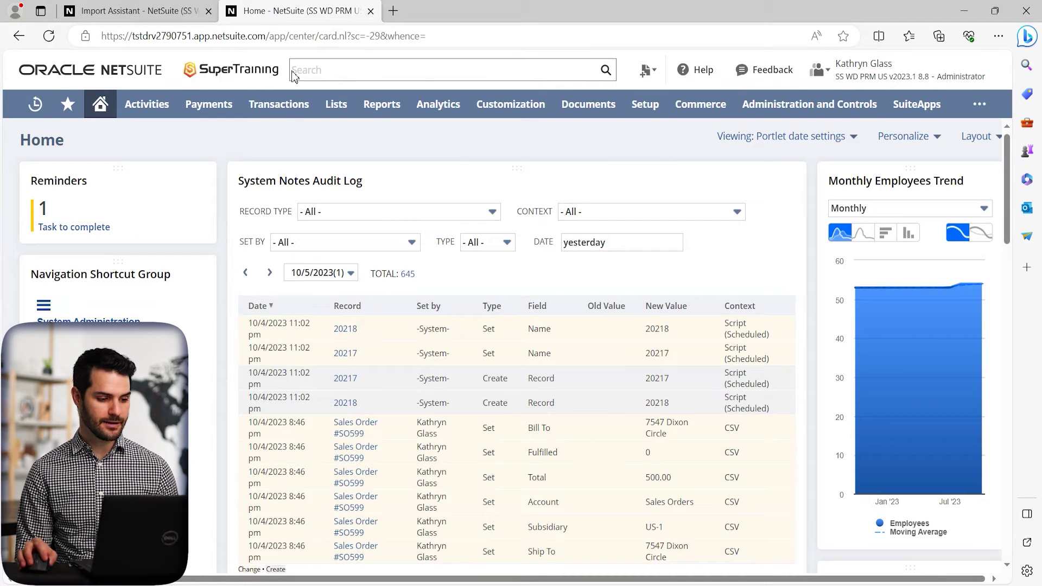
mouse_move(104, 113)
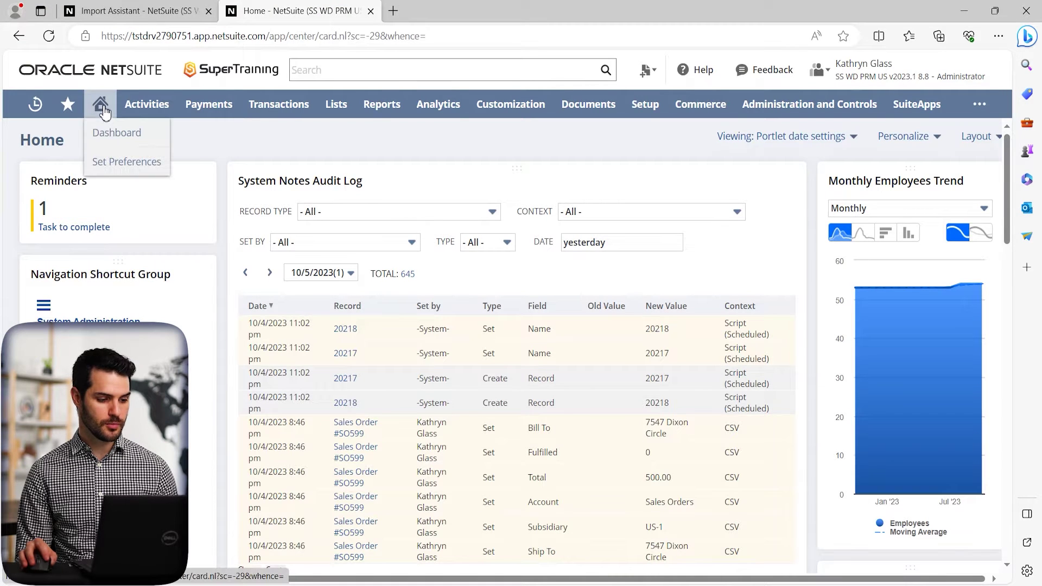
click(124, 162)
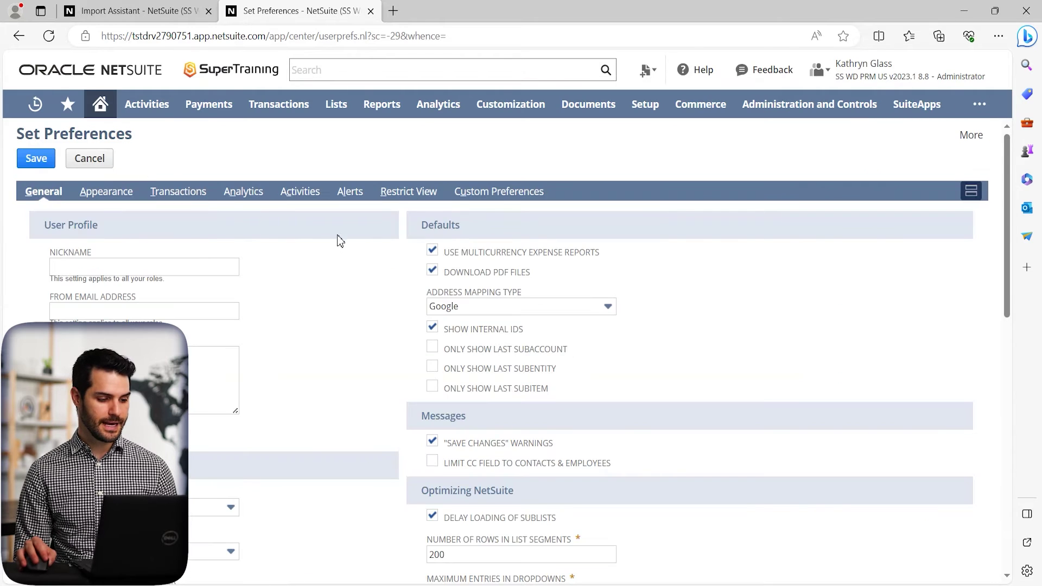
scroll(317, 266, down, 9)
scroll(314, 274, down, 1)
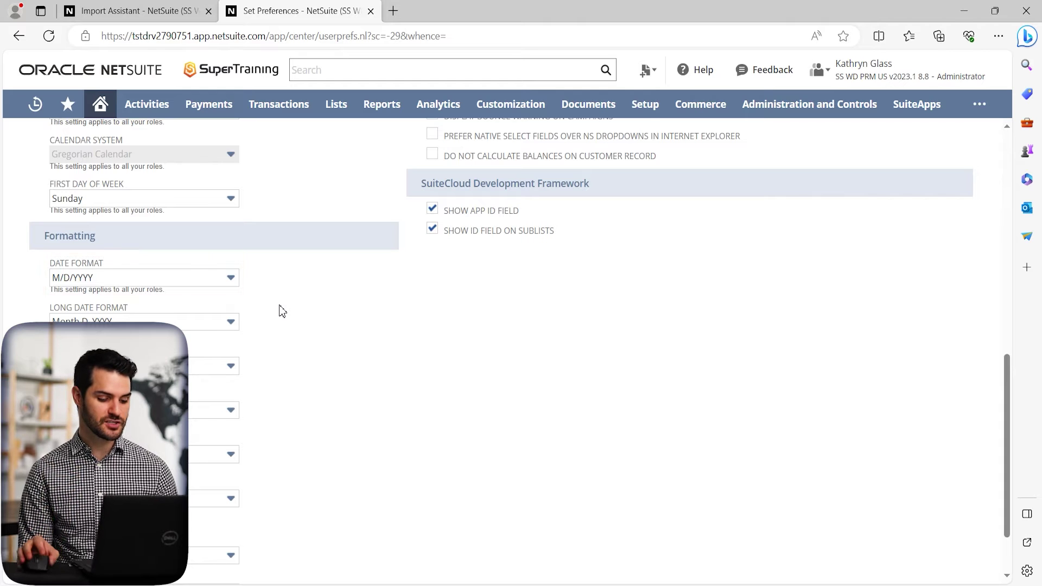
Return to the Excel workbook and set the Date cell in row 14 to 5/5/2019.
key(alt+Tab)
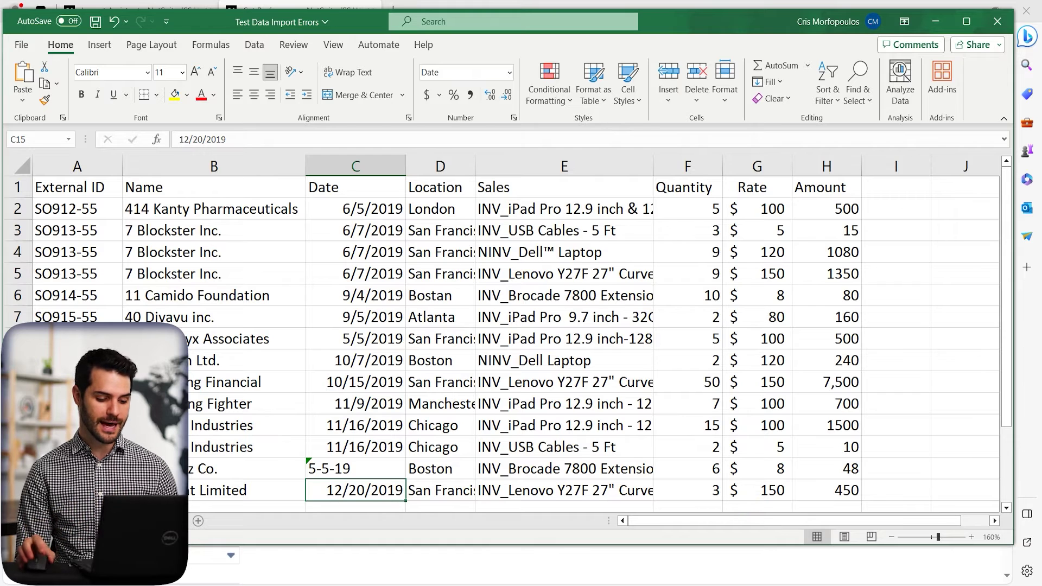
click(350, 469)
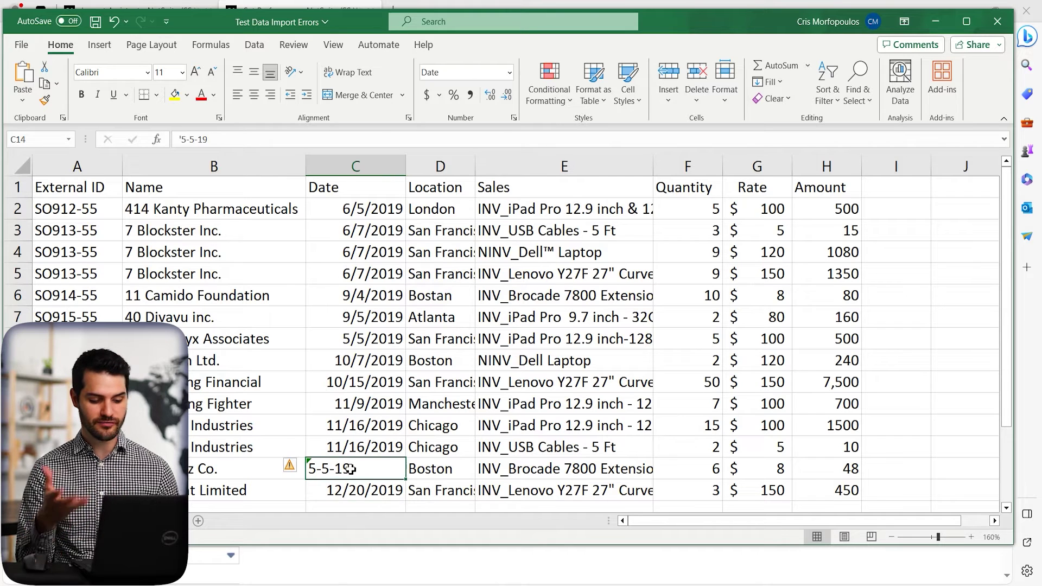
text(5/5/)
text(5)
key(BackSpace)
text(2019)
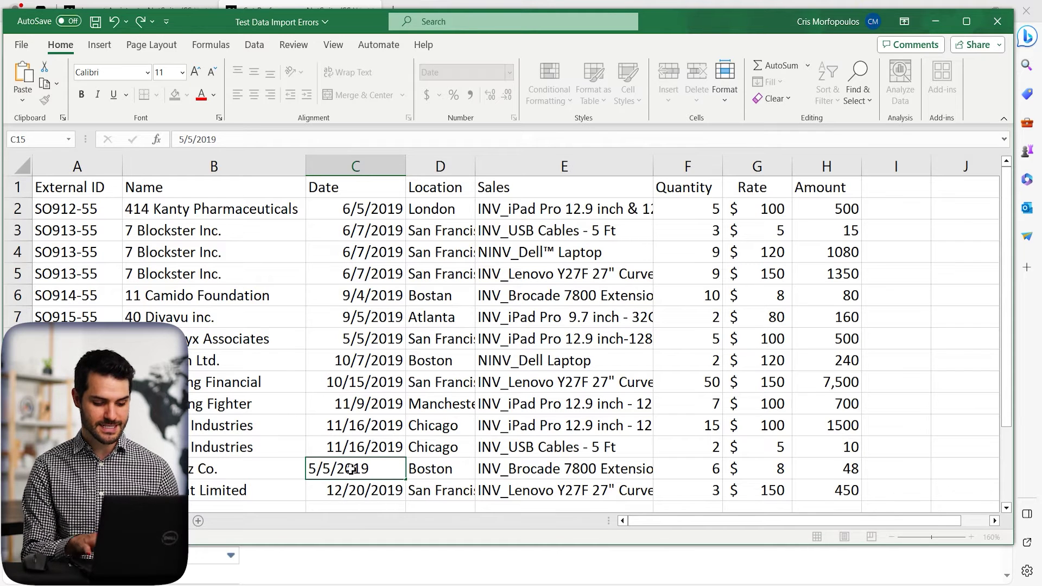
key(Return)
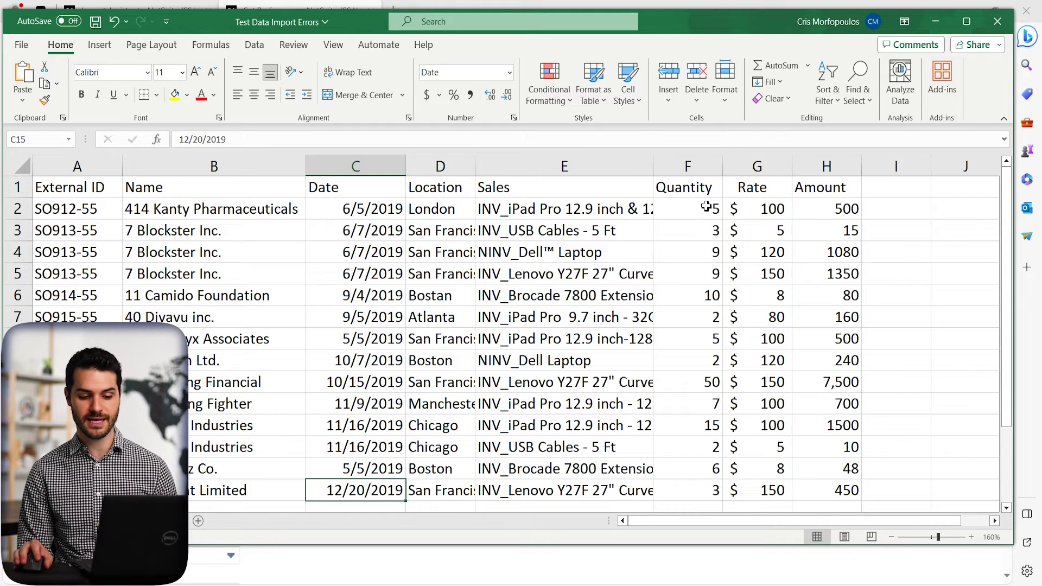
Change the number format of the entire Rate column to General.
click(763, 168)
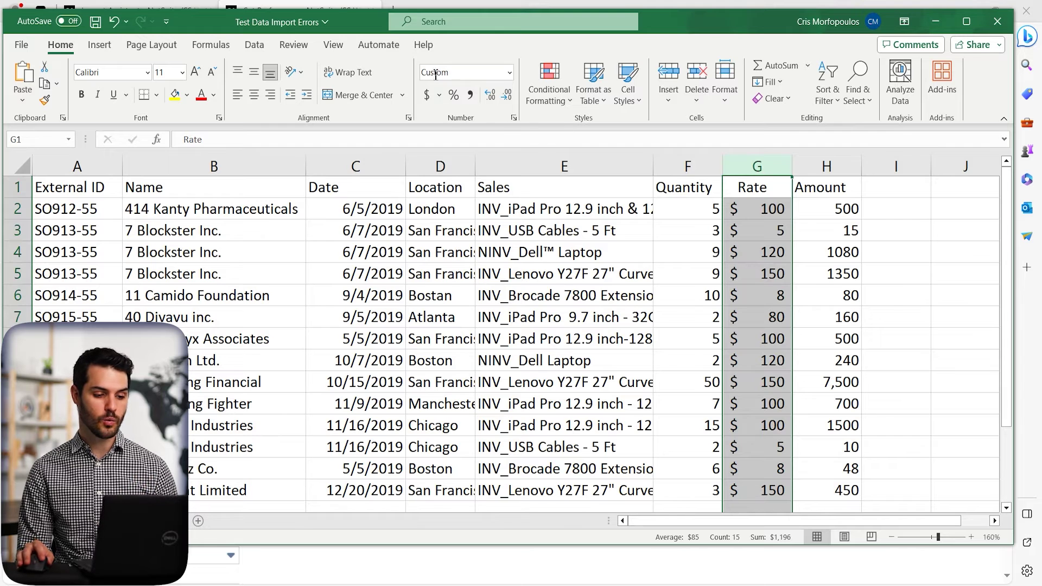
click(463, 71)
click(509, 72)
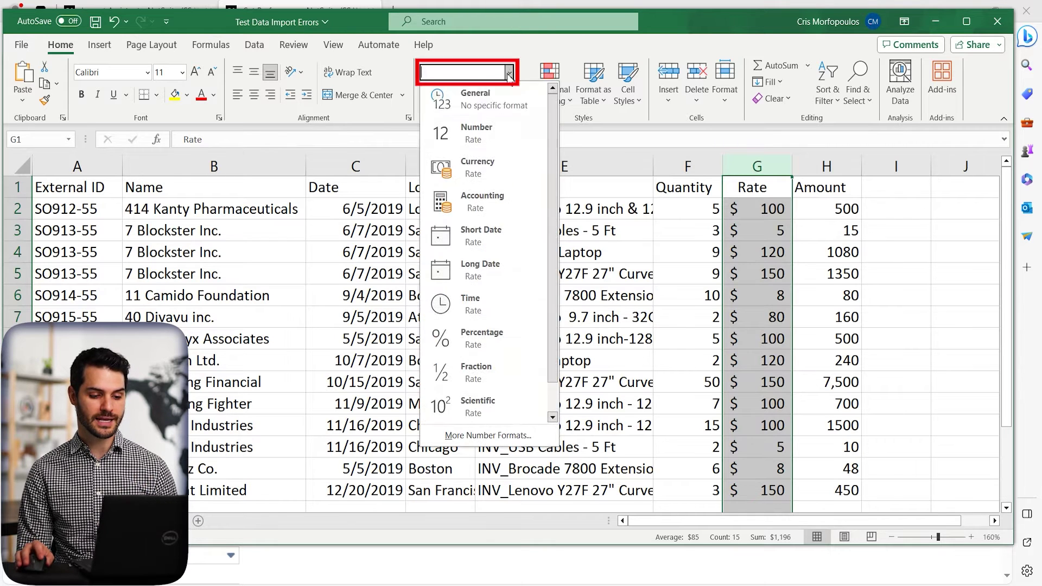
click(490, 103)
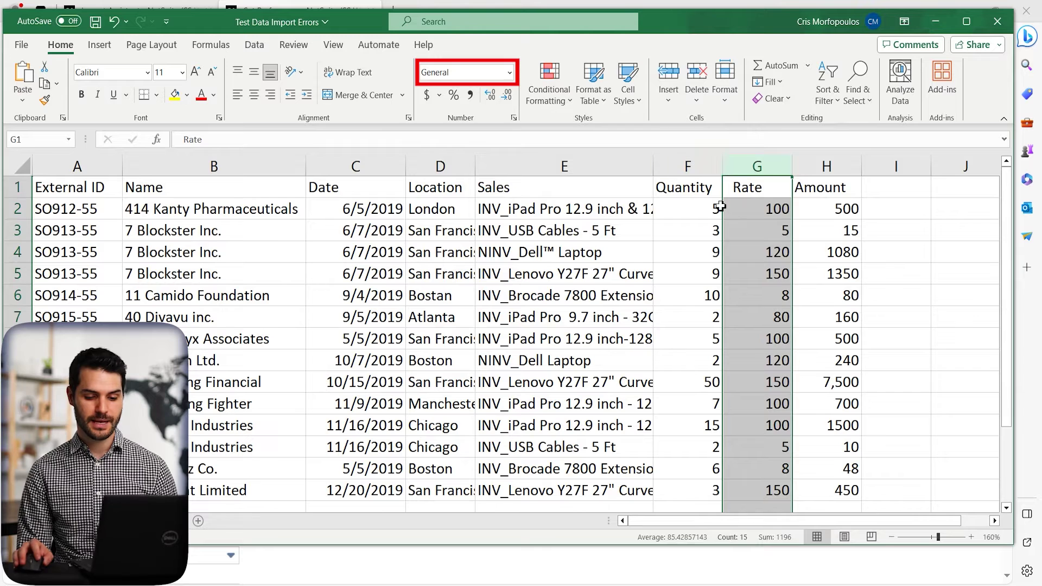
click(750, 225)
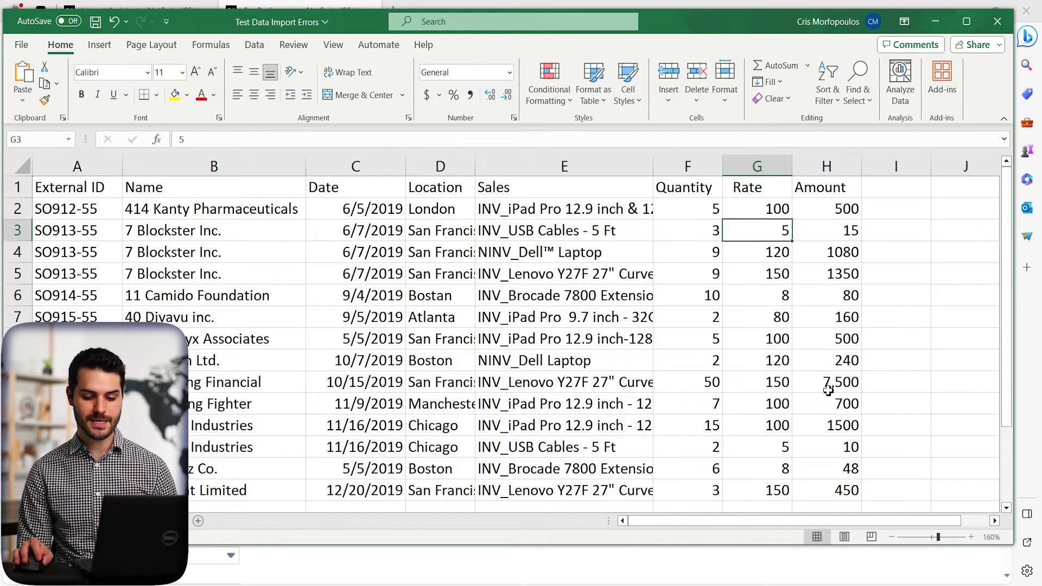
Change the number format of the Amount cell in row 10 to General.
click(853, 384)
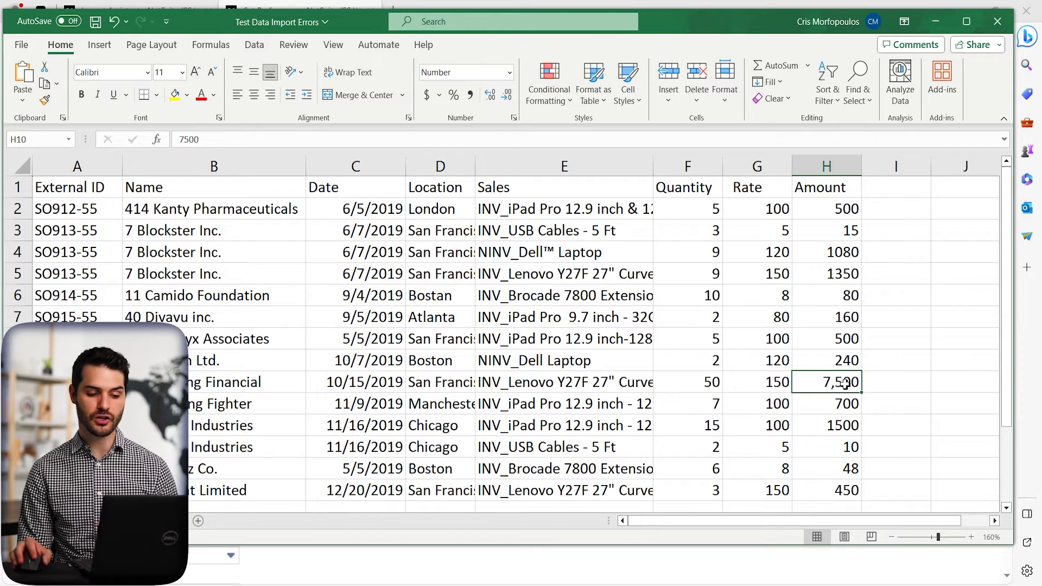
click(510, 73)
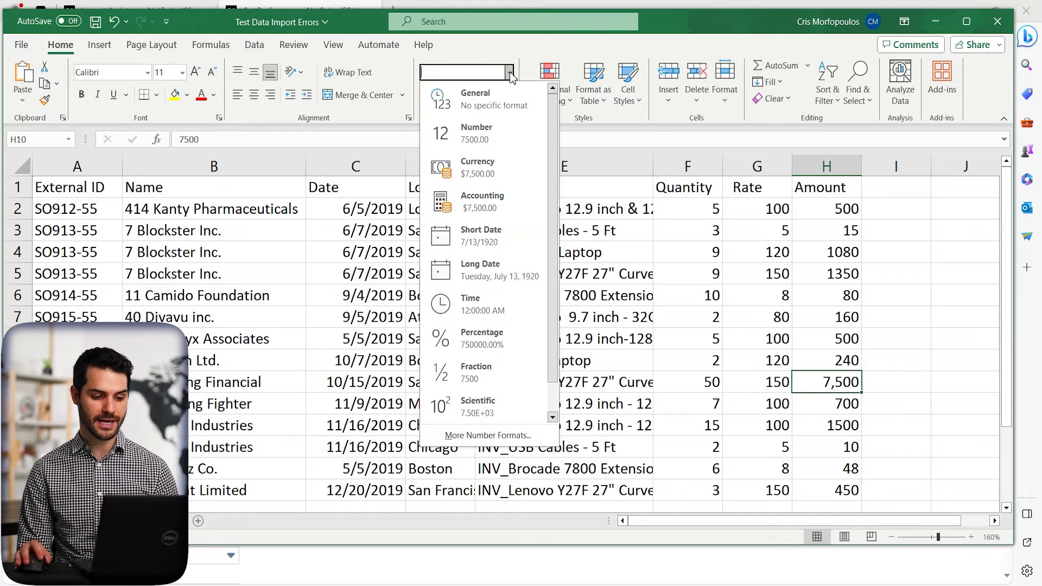
click(499, 106)
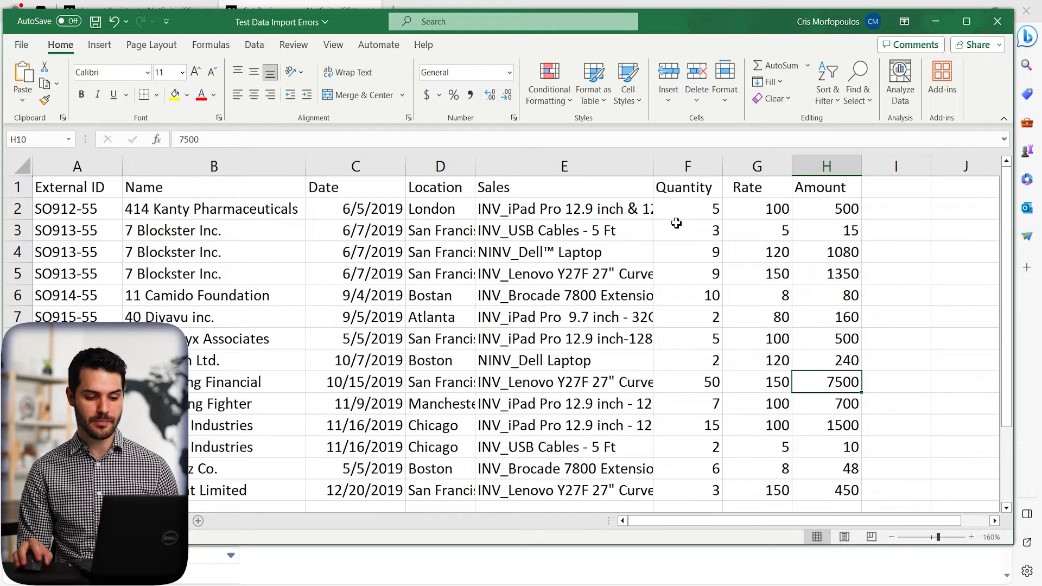
Rename the Sales column header in E1 to Item and save the workbook.
click(557, 188)
text(Item)
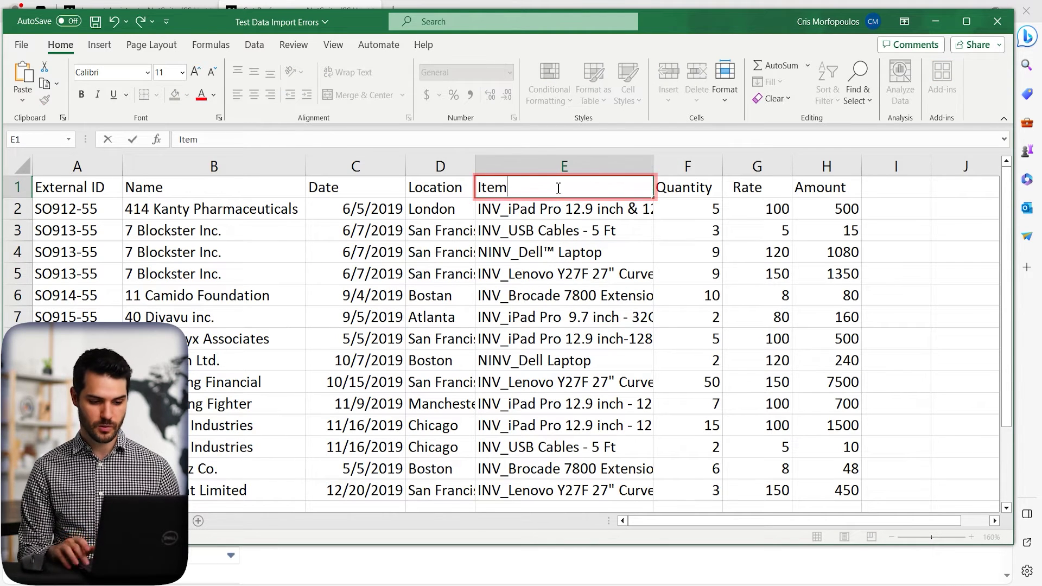
key(Return)
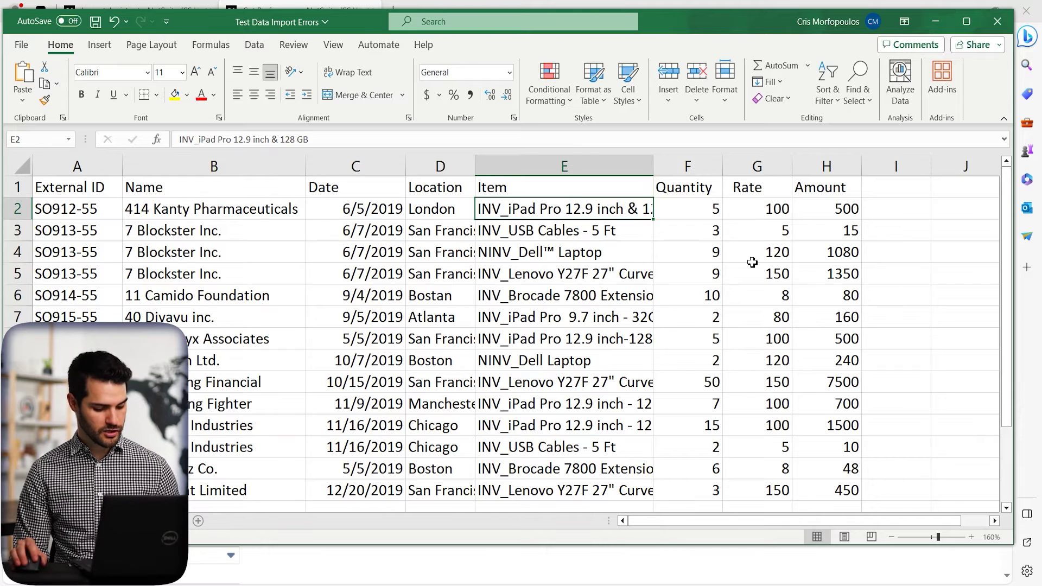
key(ctrl+s)
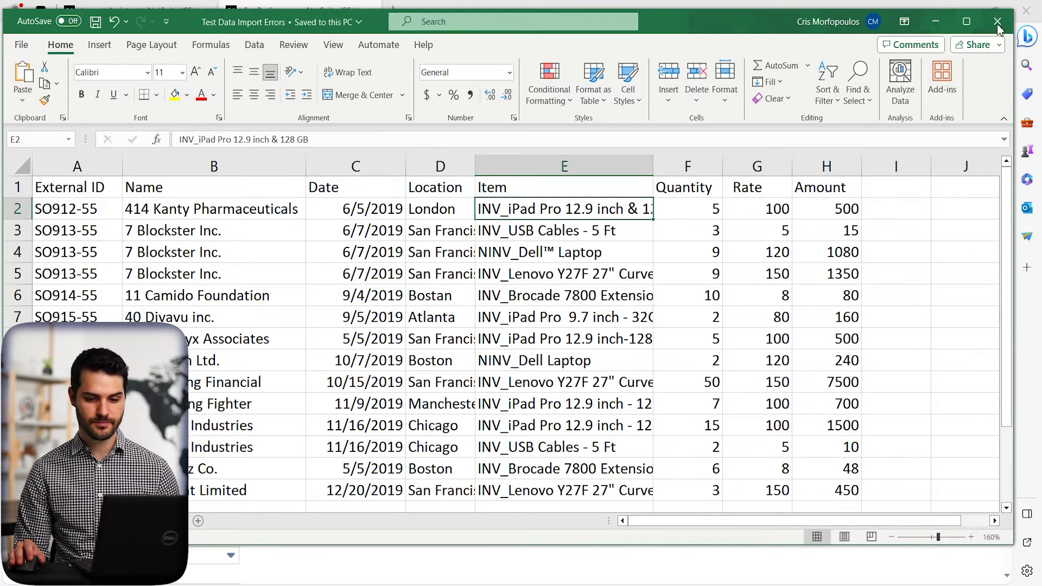
Switch to the NetSuite Import Assistant in the browser and go back to its Scan & Upload CSV File stage.
click(935, 25)
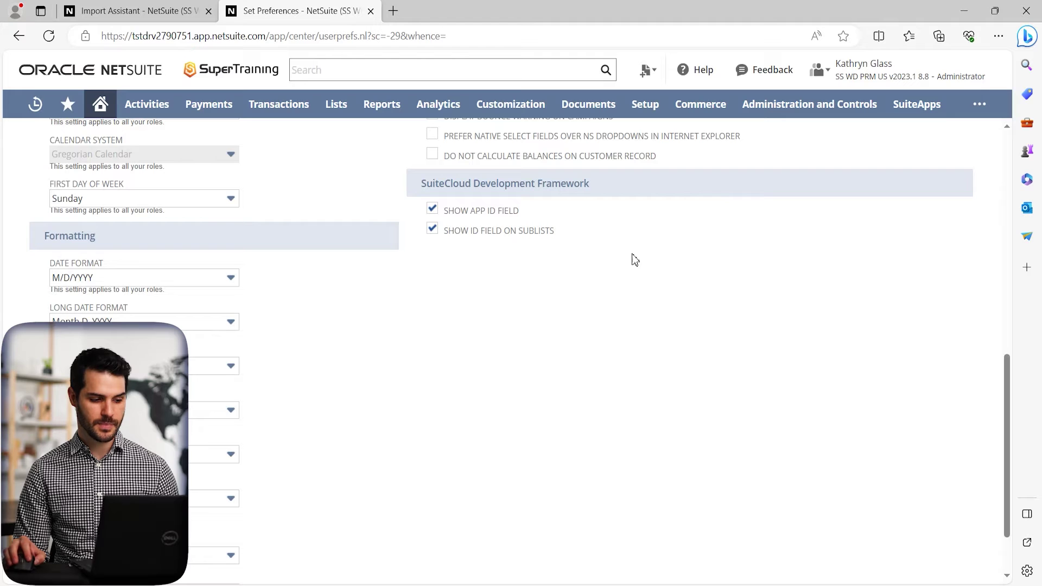
click(137, 17)
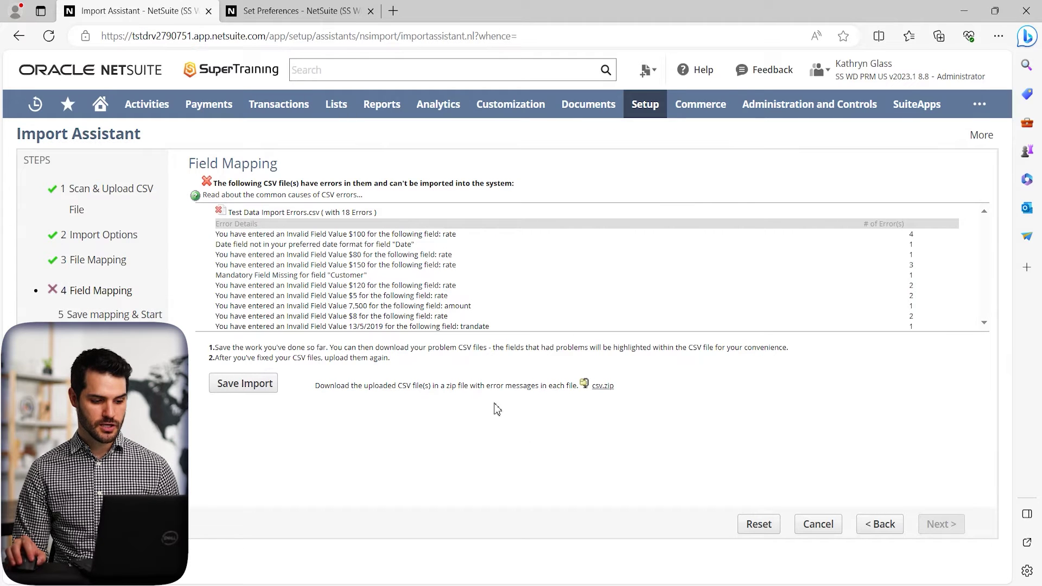
click(881, 524)
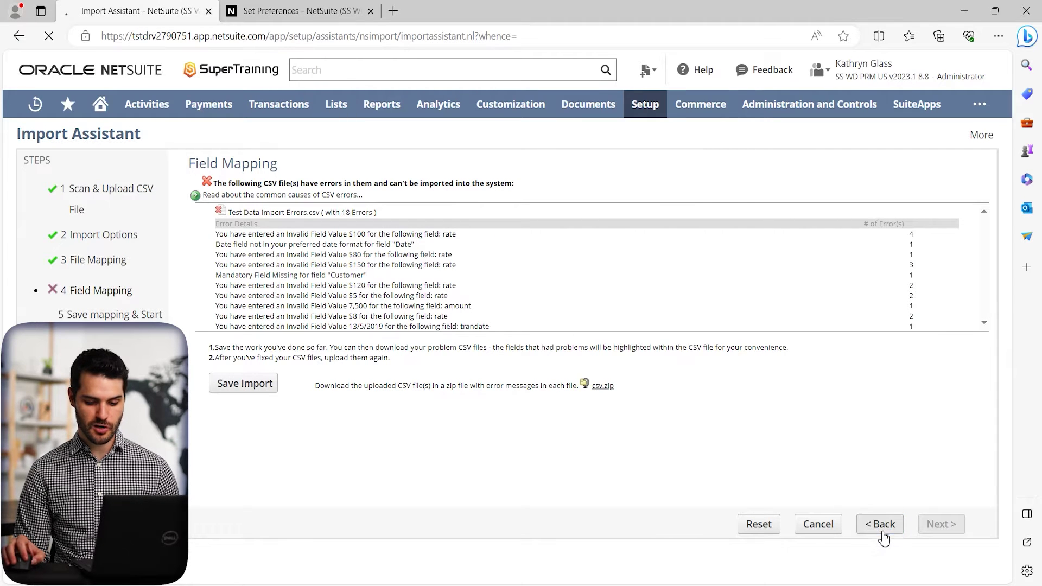
click(882, 524)
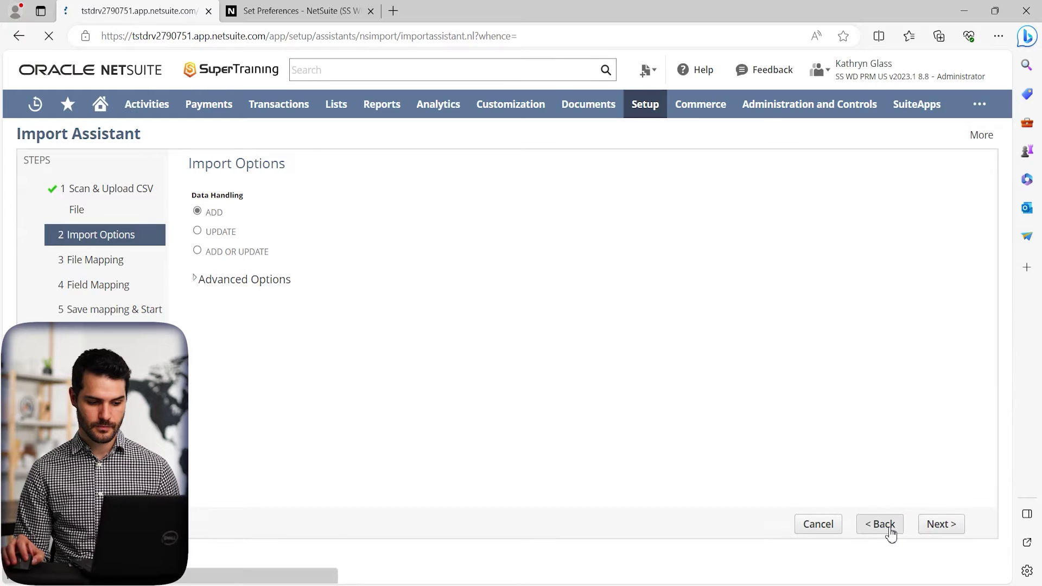
Remove the previously uploaded CSV and upload the corrected Test Data Import Errors file from the Desktop.
scroll(425, 328, down, 2)
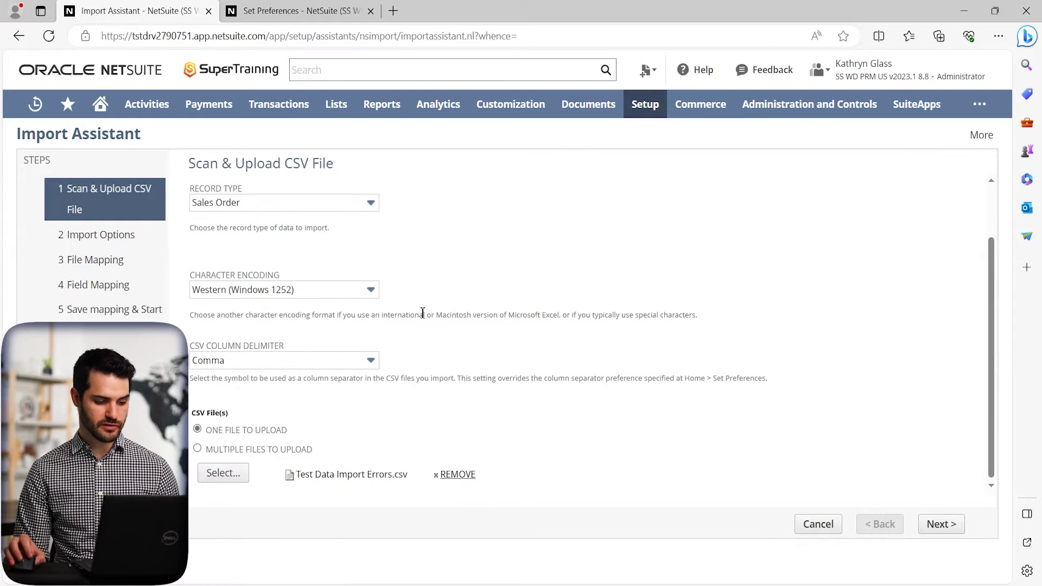
click(462, 476)
click(228, 475)
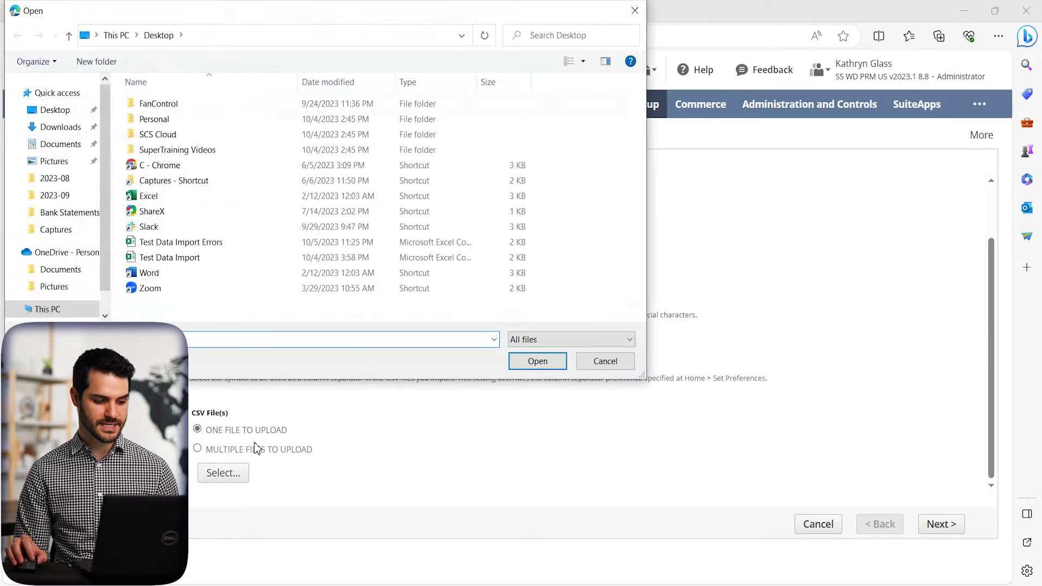
click(182, 241)
double_click(185, 244)
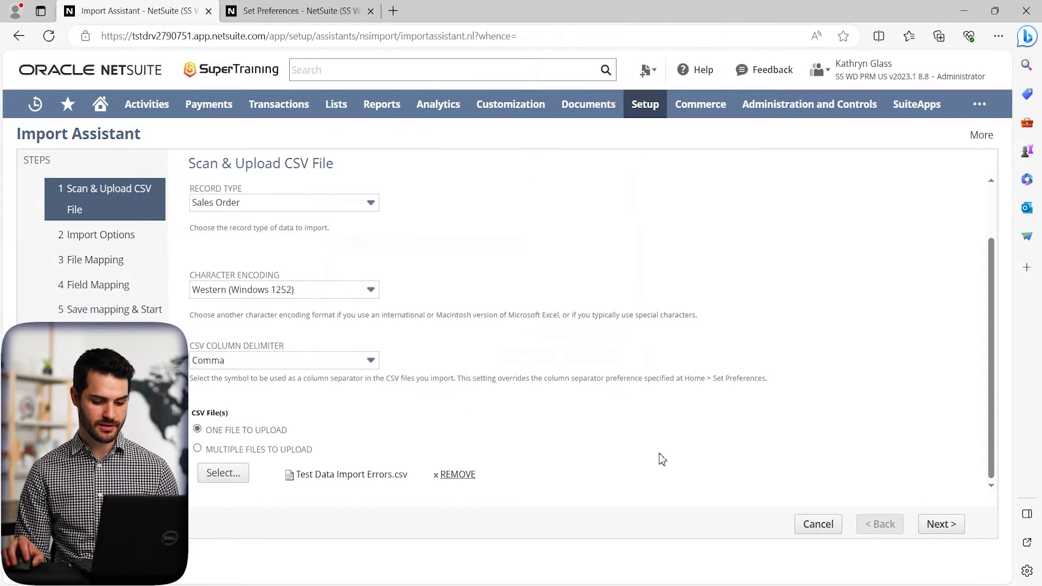
Proceed to the field mapping, map the Item column to Sales Order - Items : Item, and continue to the save stage.
click(940, 529)
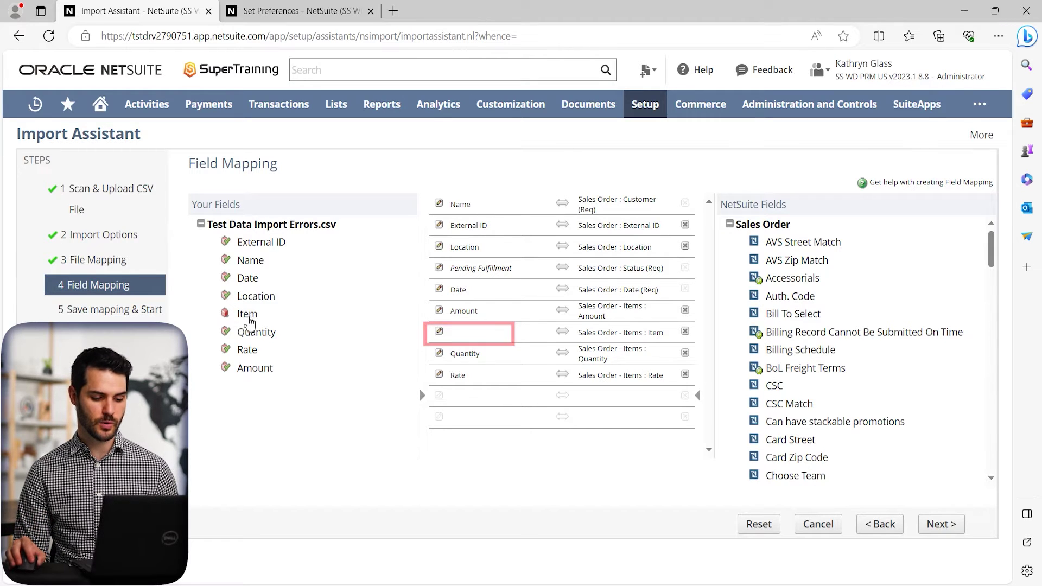
drag(248, 316, 474, 343)
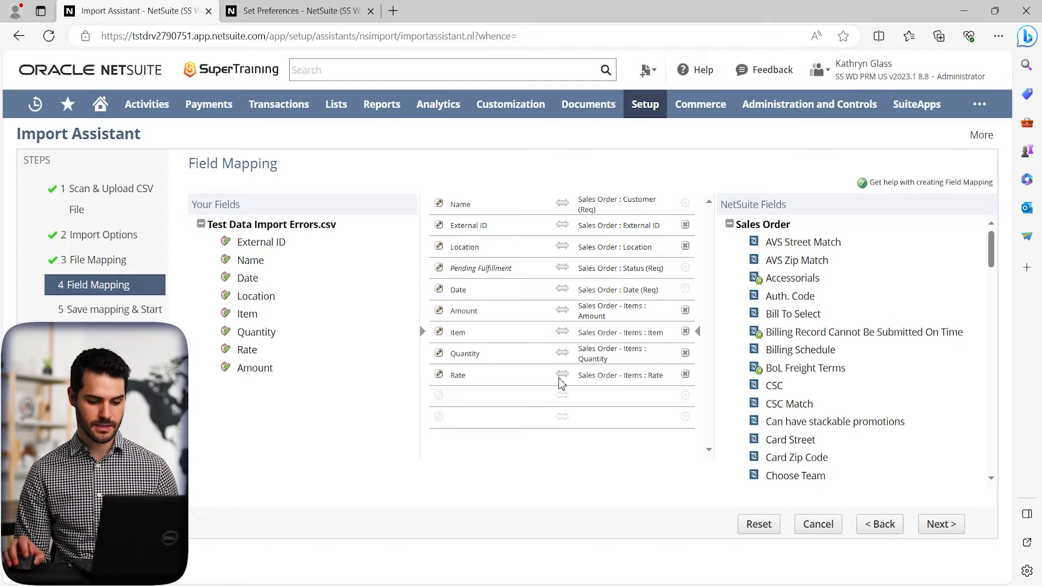
click(942, 528)
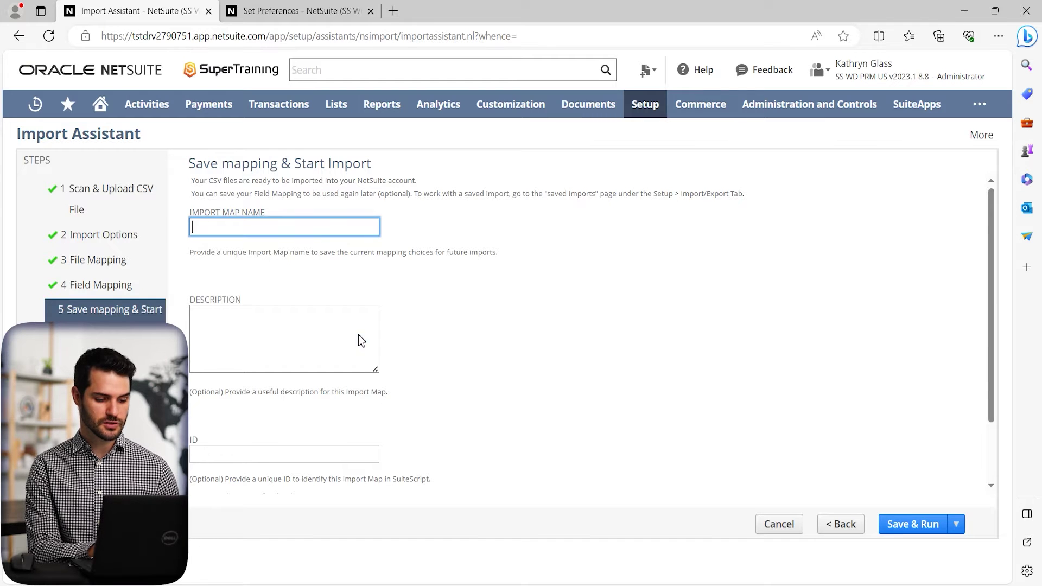
Name the import map Test Import 4, then save and run the import.
click(361, 341)
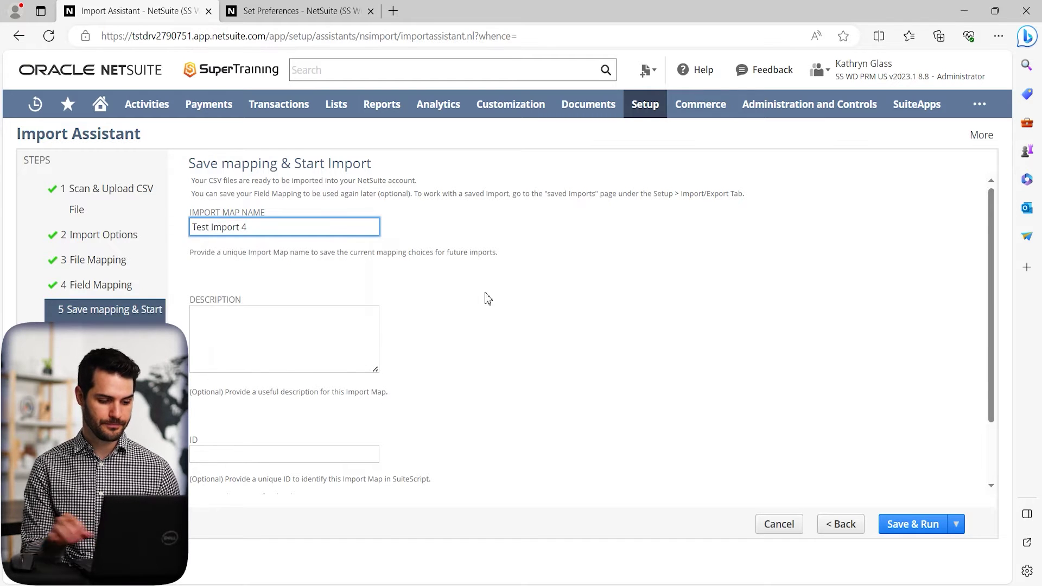
click(272, 332)
text(XXX)
click(470, 339)
click(907, 527)
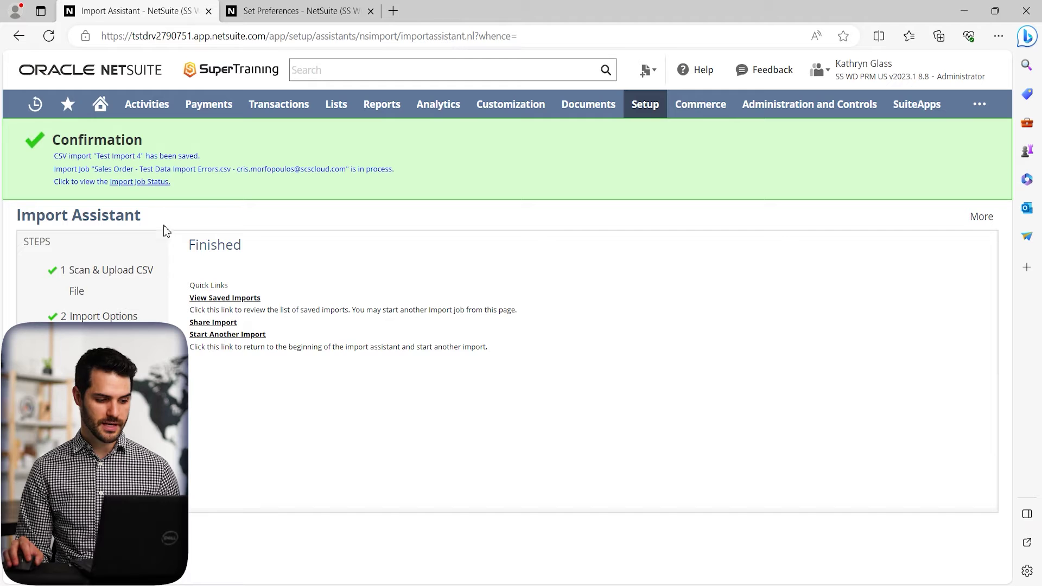
Check the import job status with a refresh and open the newest job's CSV response file in Excel.
click(162, 184)
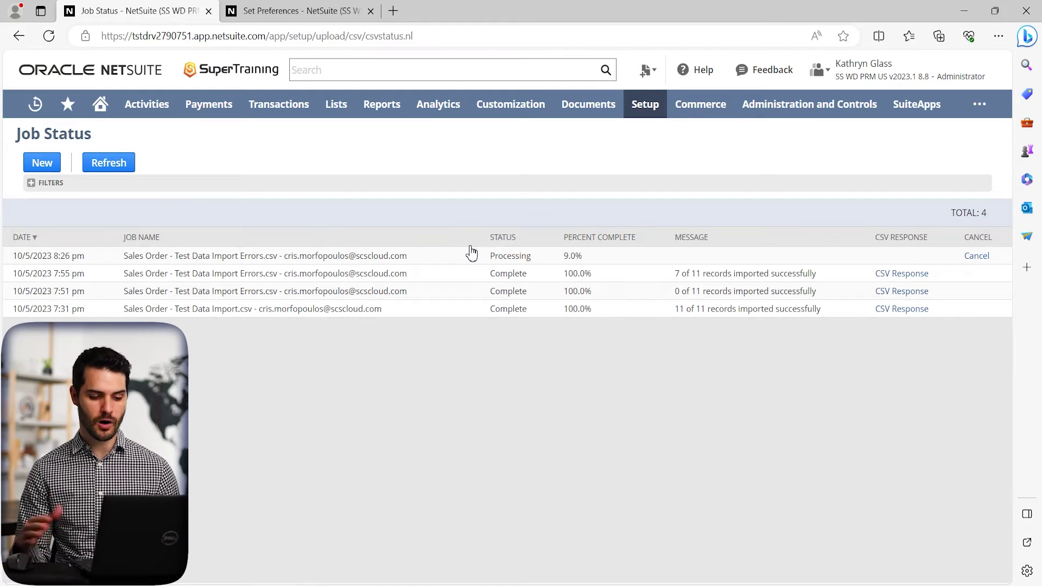
click(115, 166)
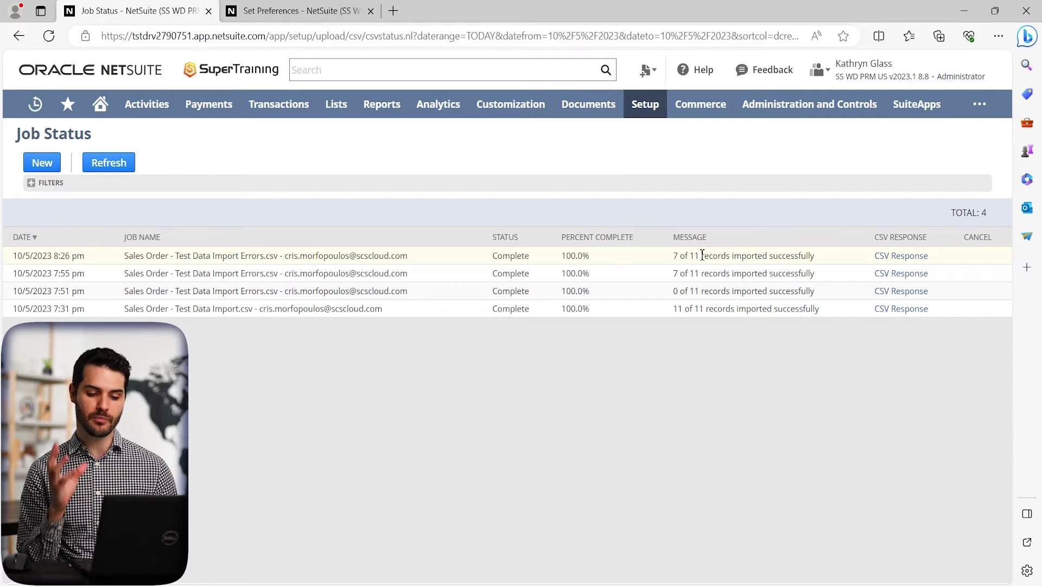
click(899, 256)
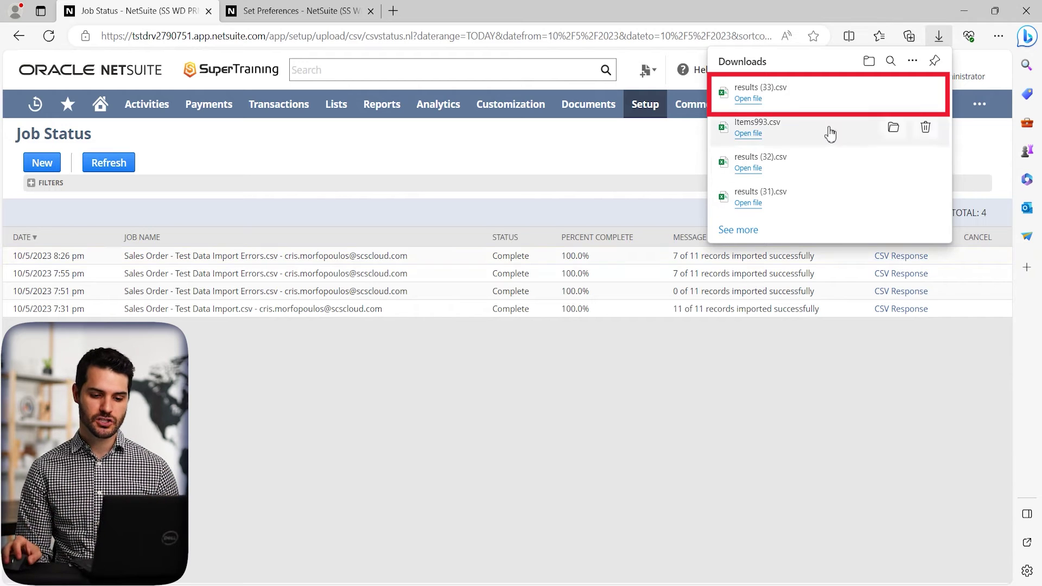
click(787, 94)
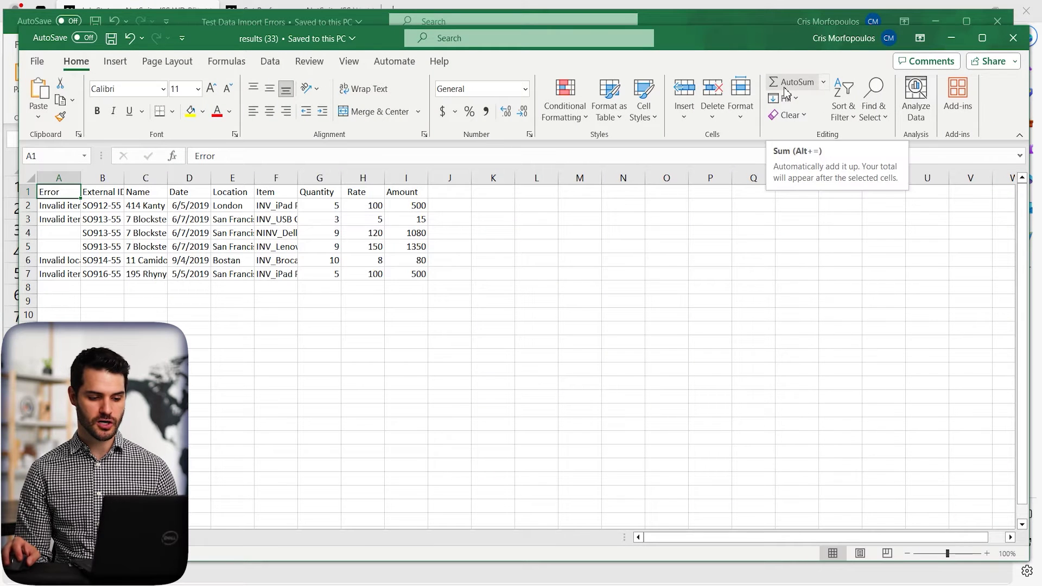
Zoom the results sheet to 160%, fit columns A through I to their contents, and resize the workbook window to show more columns.
click(412, 302)
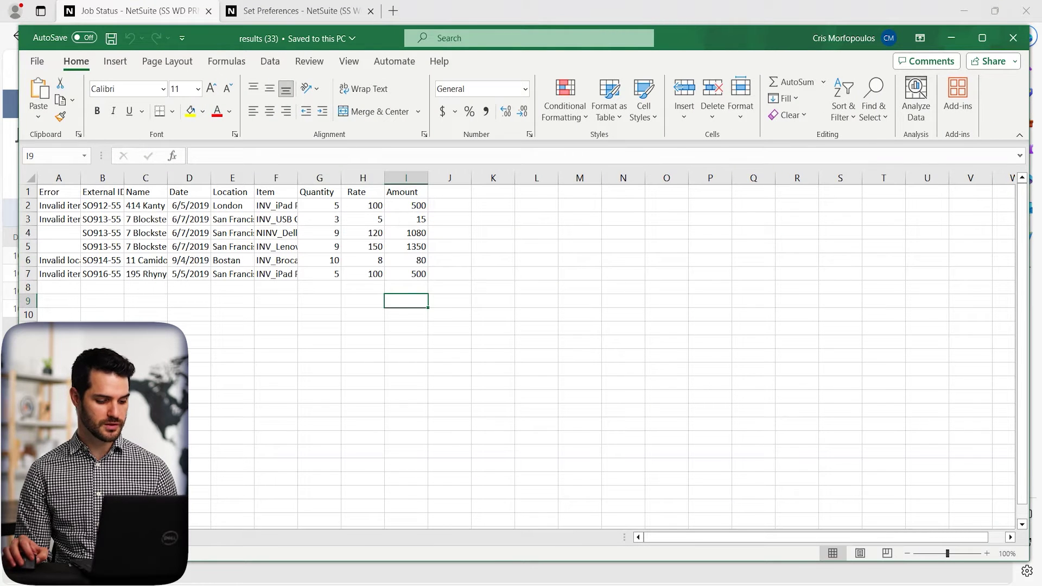
drag(20, 562, 320, 394)
ctrl+scroll(385, 280, up, 4)
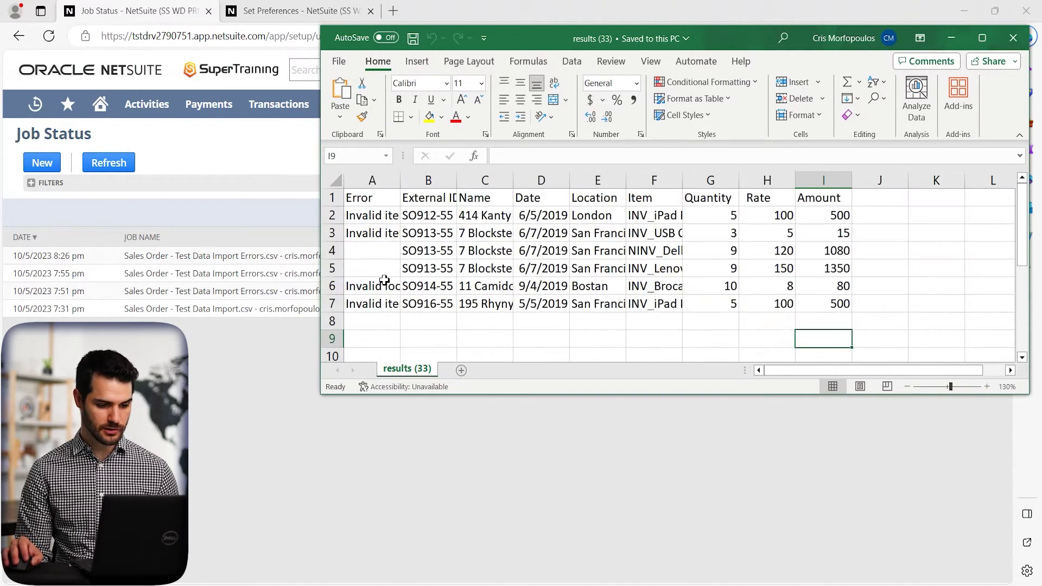
drag(412, 190, 966, 179)
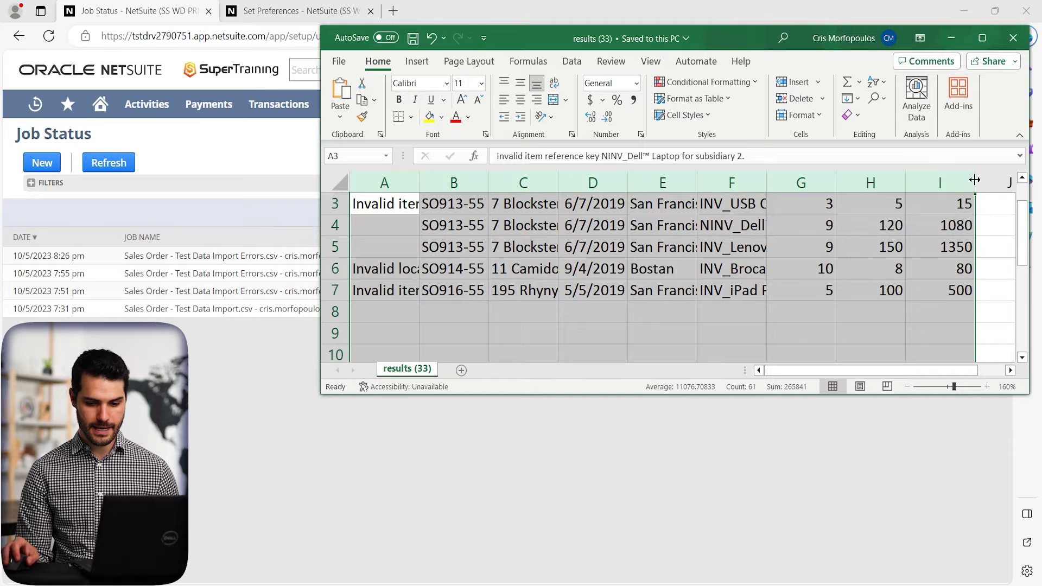
double_click(976, 185)
click(648, 232)
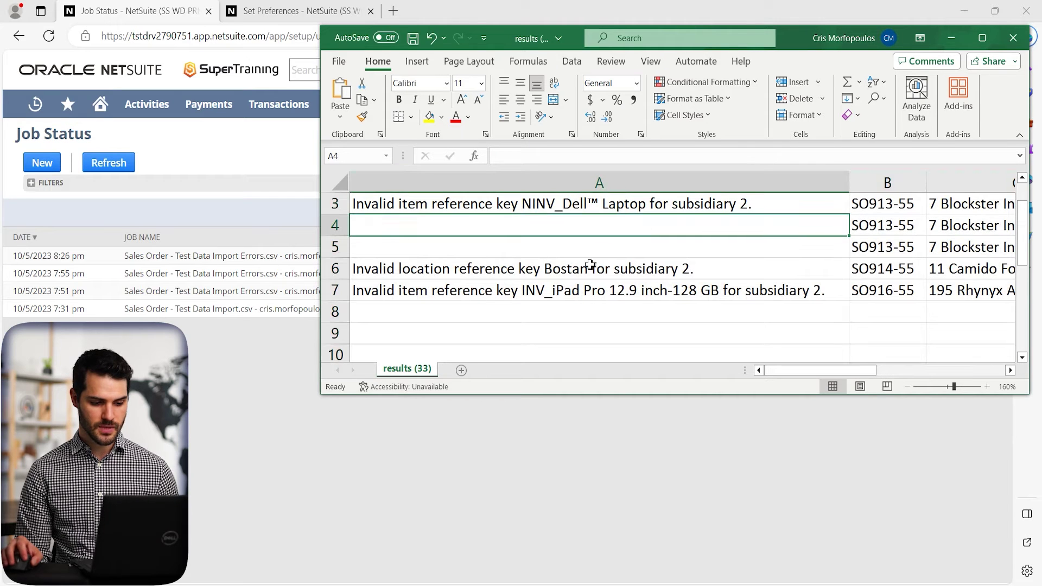
scroll(551, 202, up, 1)
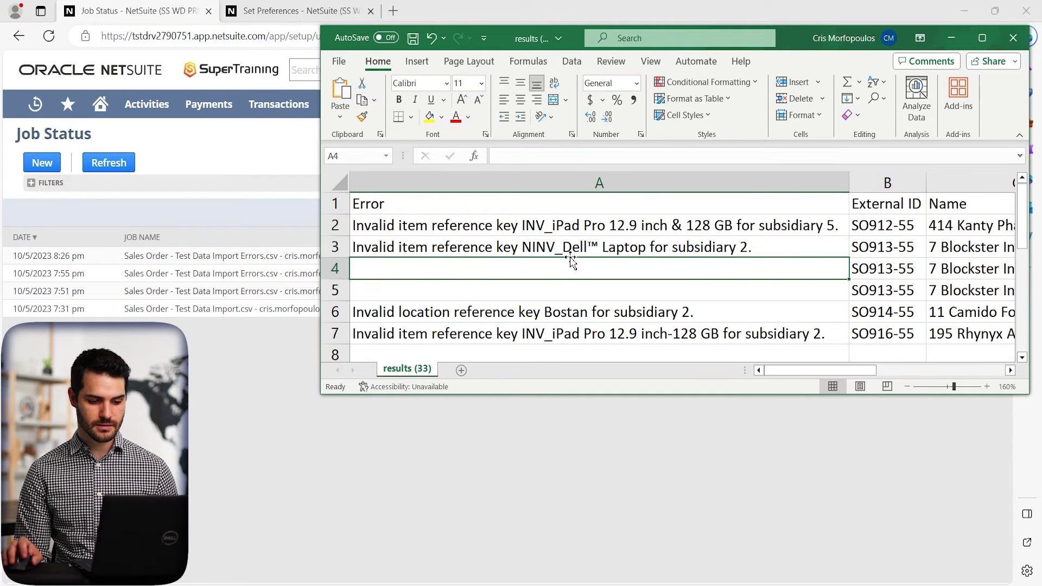
click(434, 208)
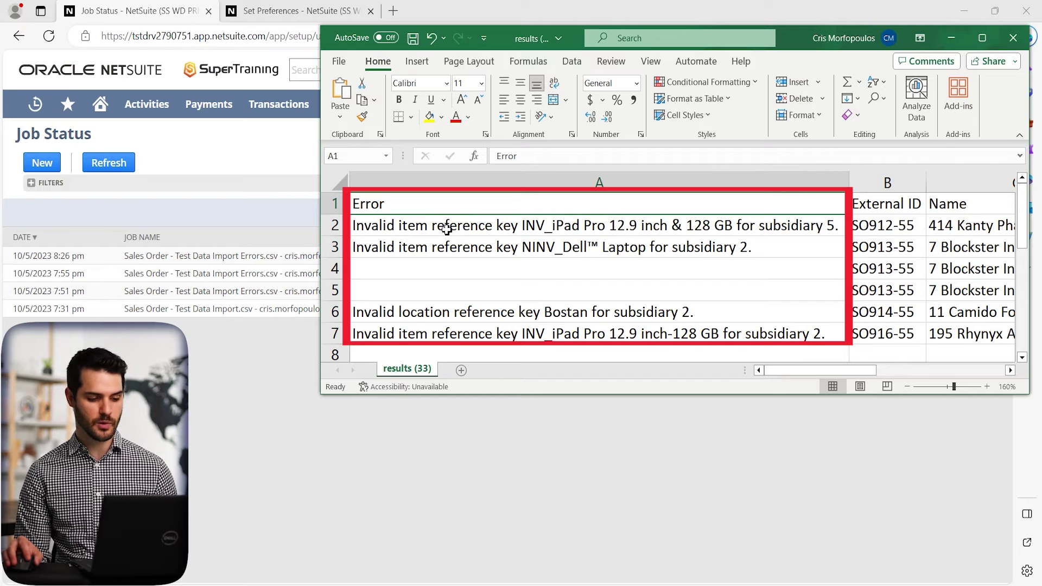
drag(320, 230, 11, 230)
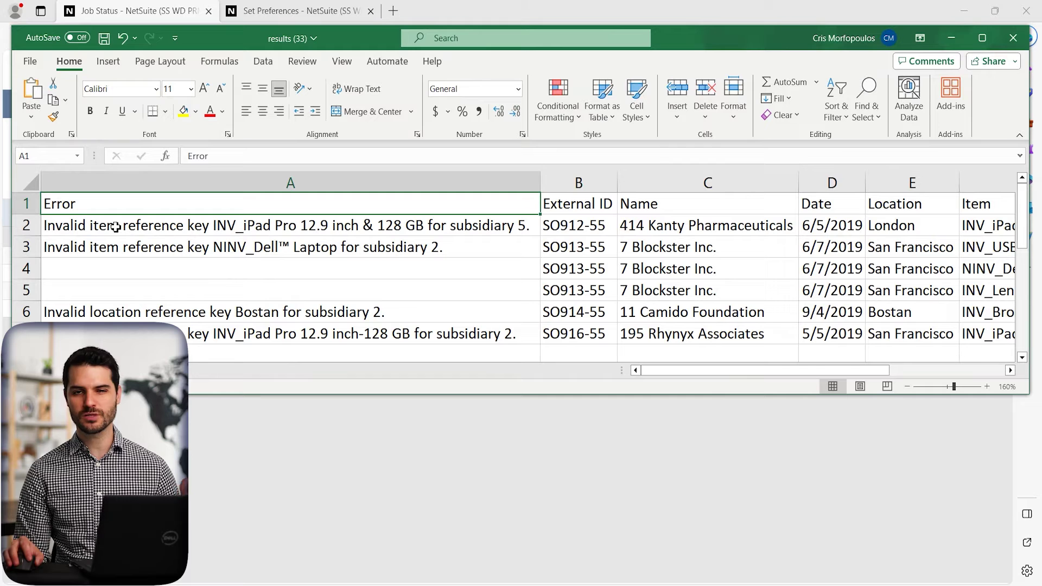
Examine the Error column messages in rows 2 to 7 and the External IDs of the three 7 Blockster Inc. rows.
click(353, 230)
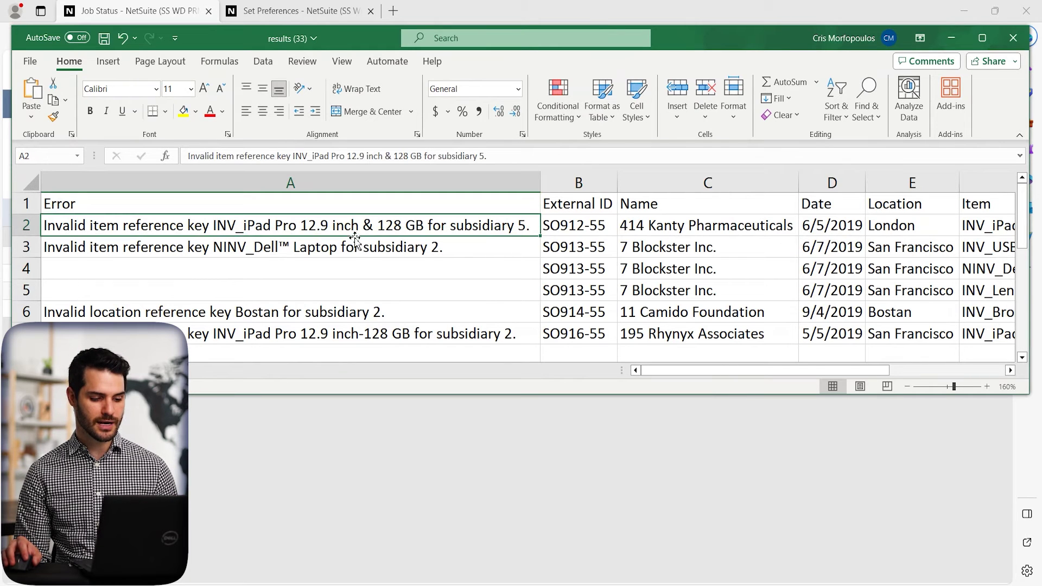
click(313, 248)
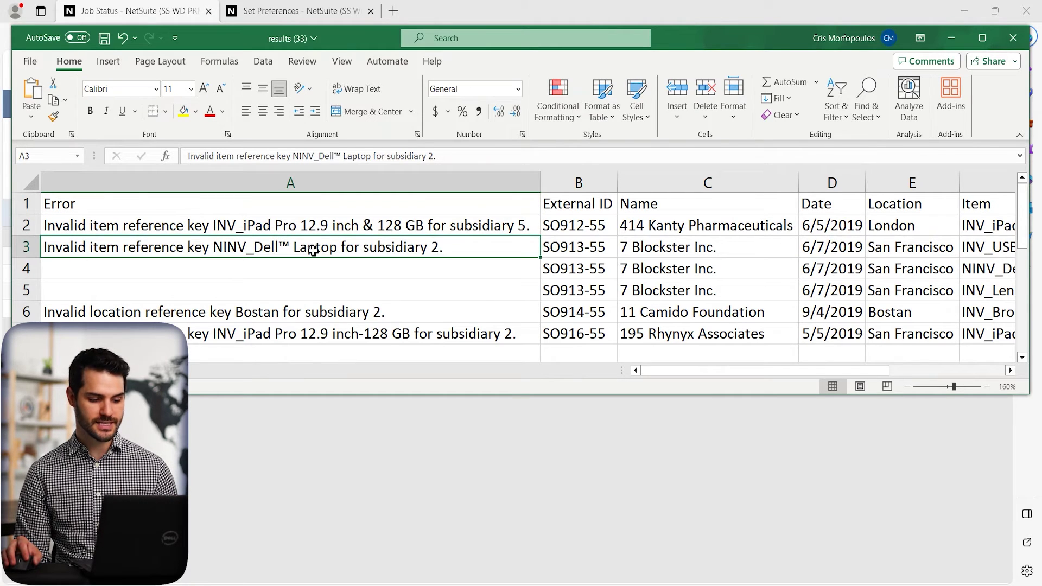
drag(302, 269, 291, 289)
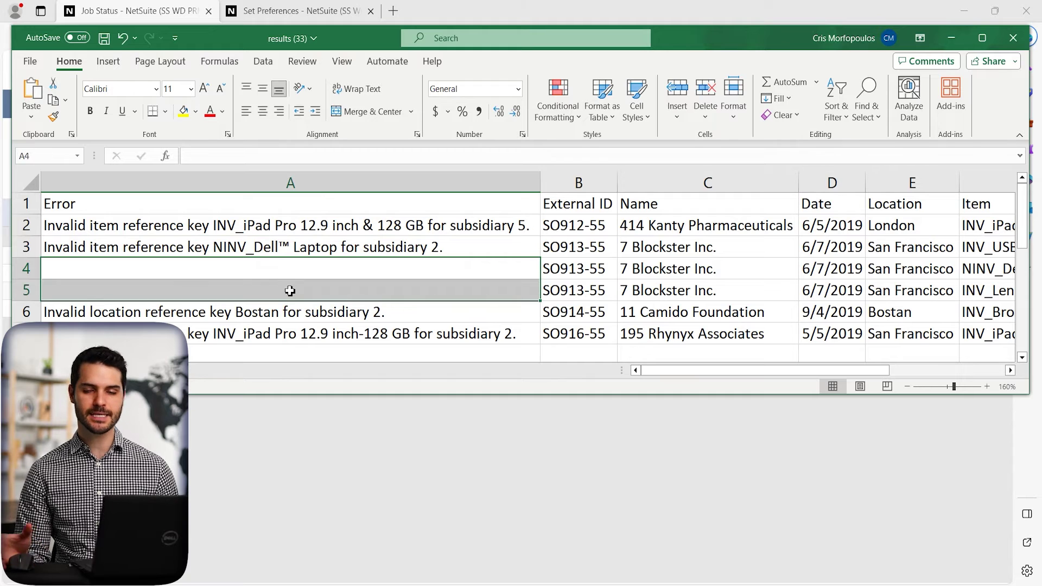
drag(580, 250, 581, 292)
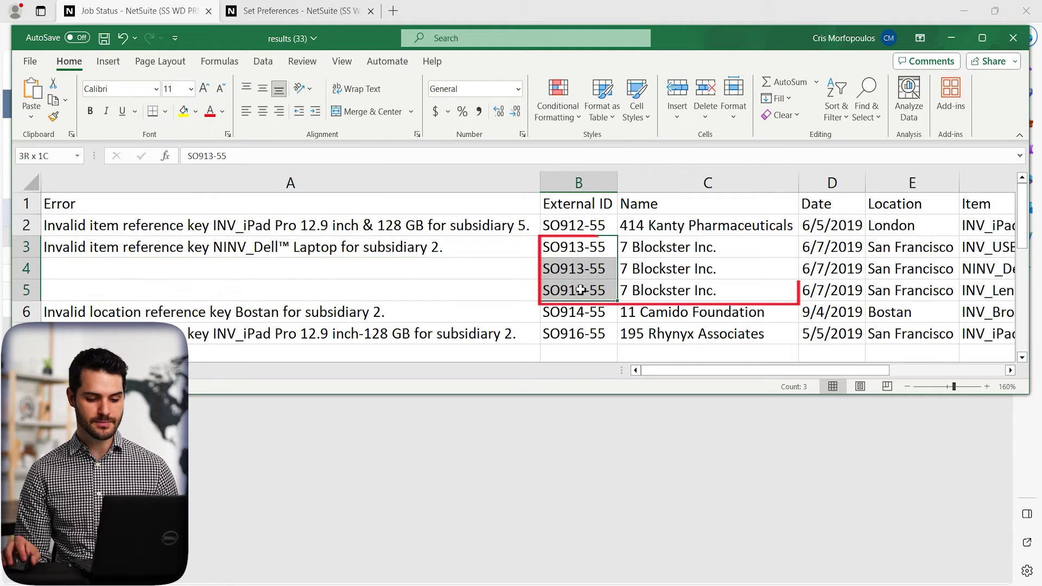
click(427, 249)
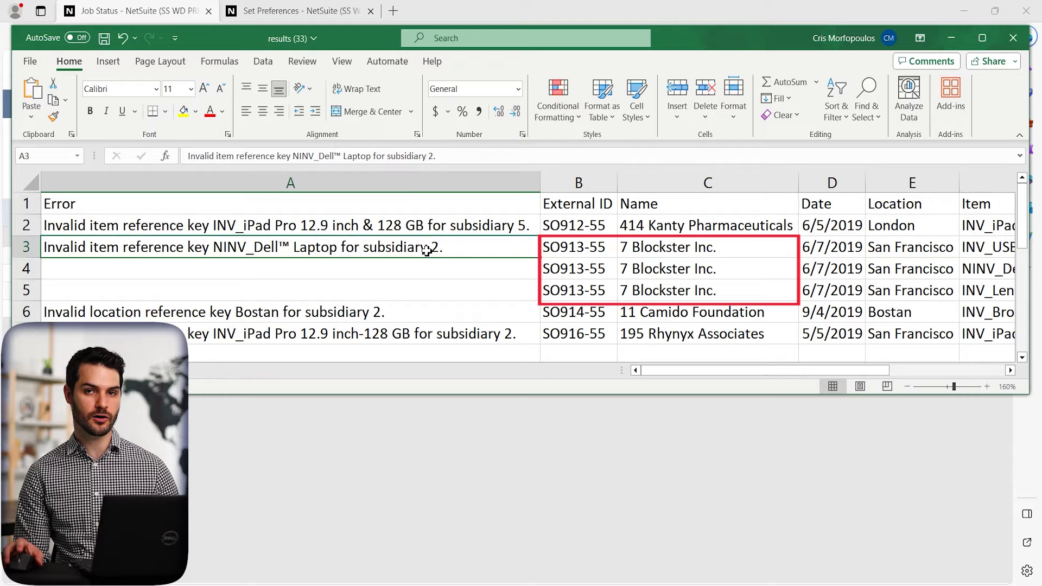
click(422, 274)
click(422, 293)
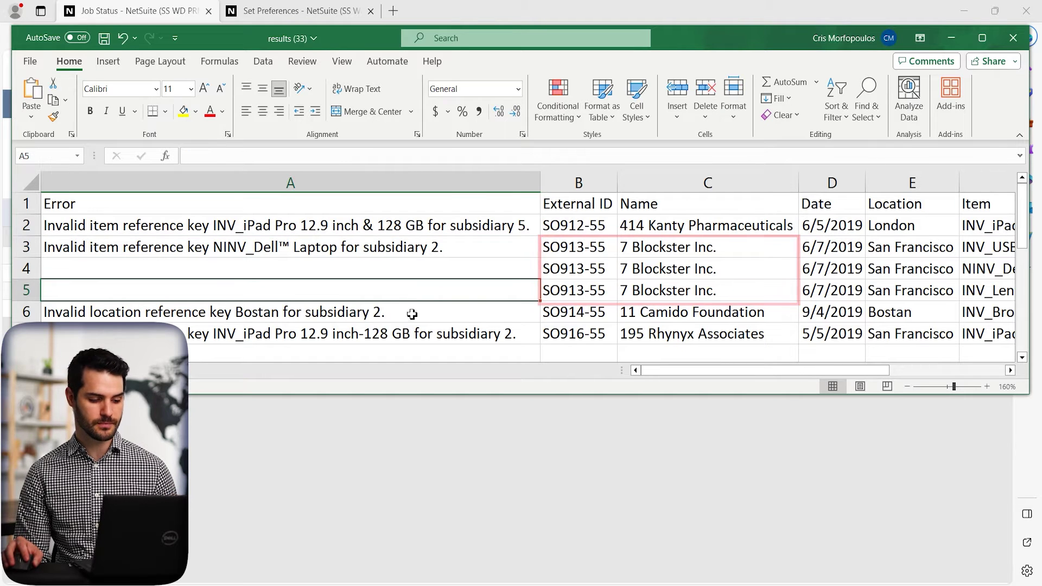
click(363, 312)
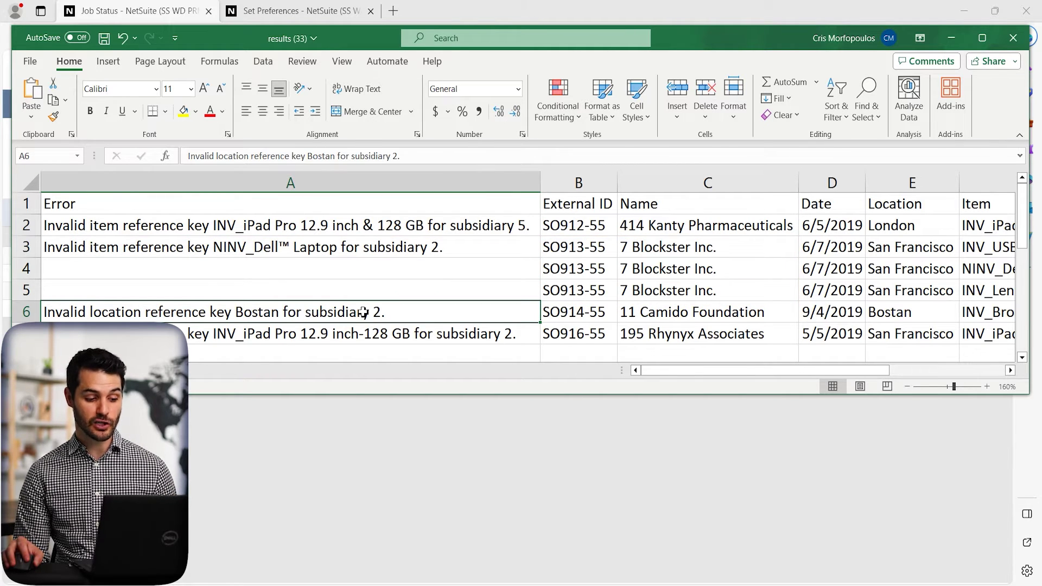
click(349, 334)
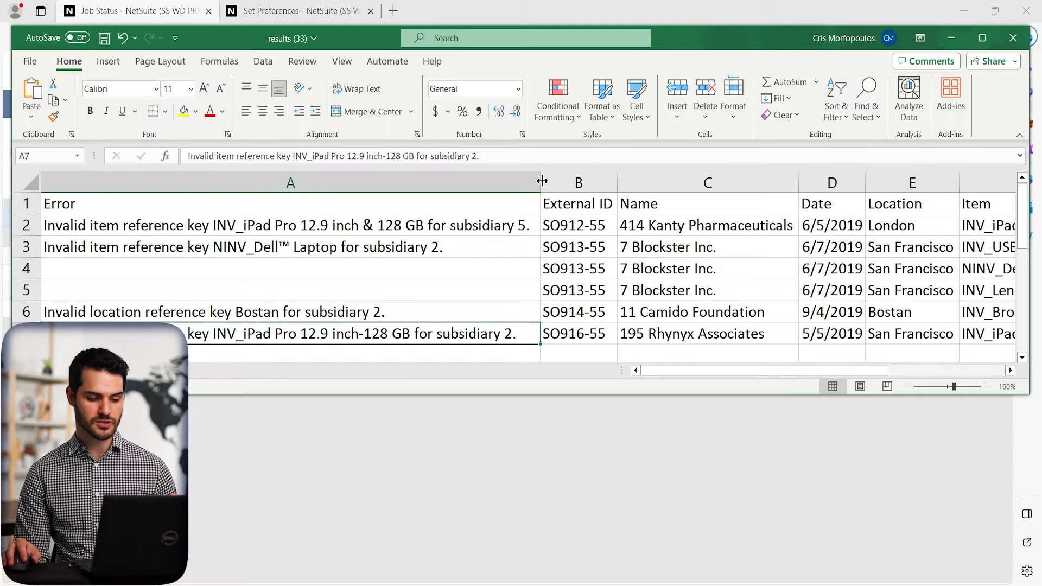
Narrow the Error column in the results sheet to bring the whole Item column into view.
drag(542, 181, 235, 182)
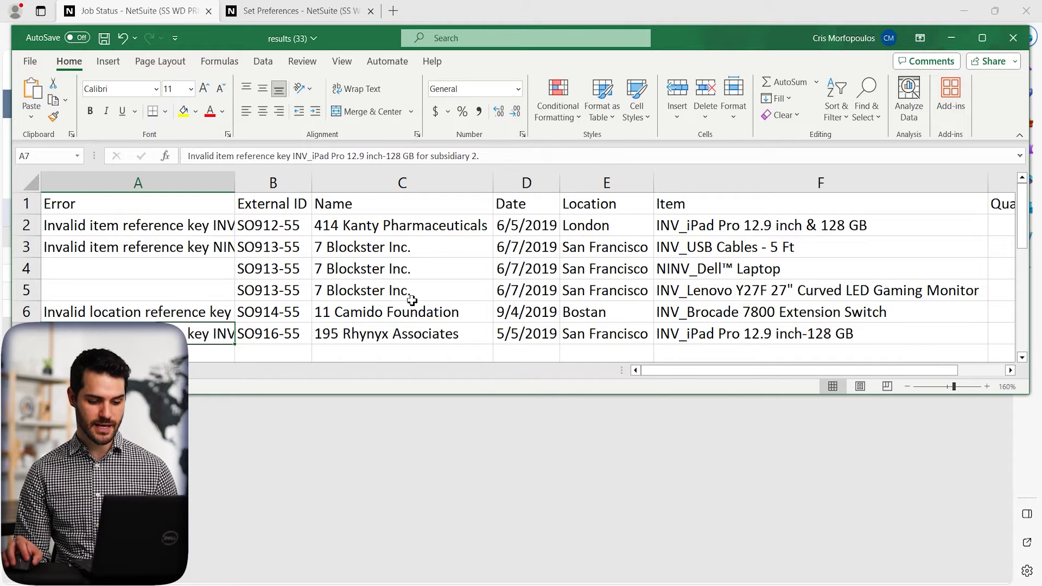
Replace the ampersand with a hyphen in the row 2 item so it reads "INV_iPad Pro 12.9 inch - 128 GB".
drag(682, 371, 725, 370)
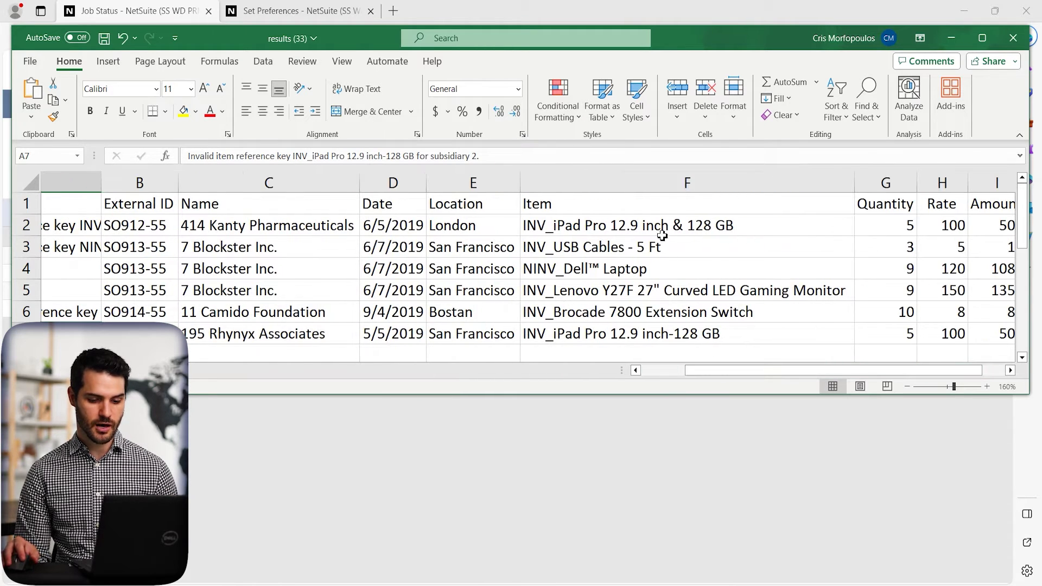
click(676, 226)
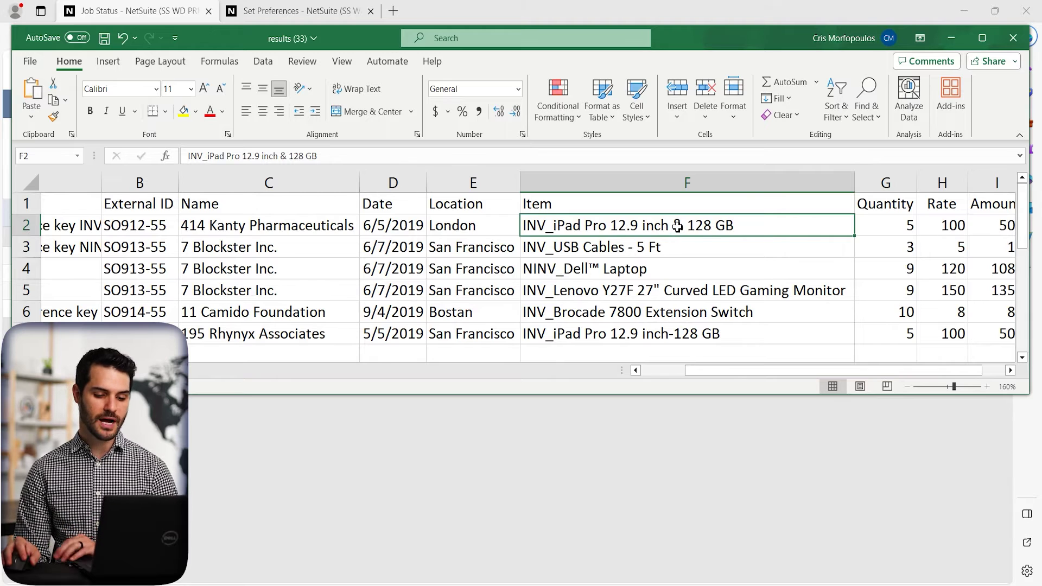
double_click(685, 227)
key(shift+Left)
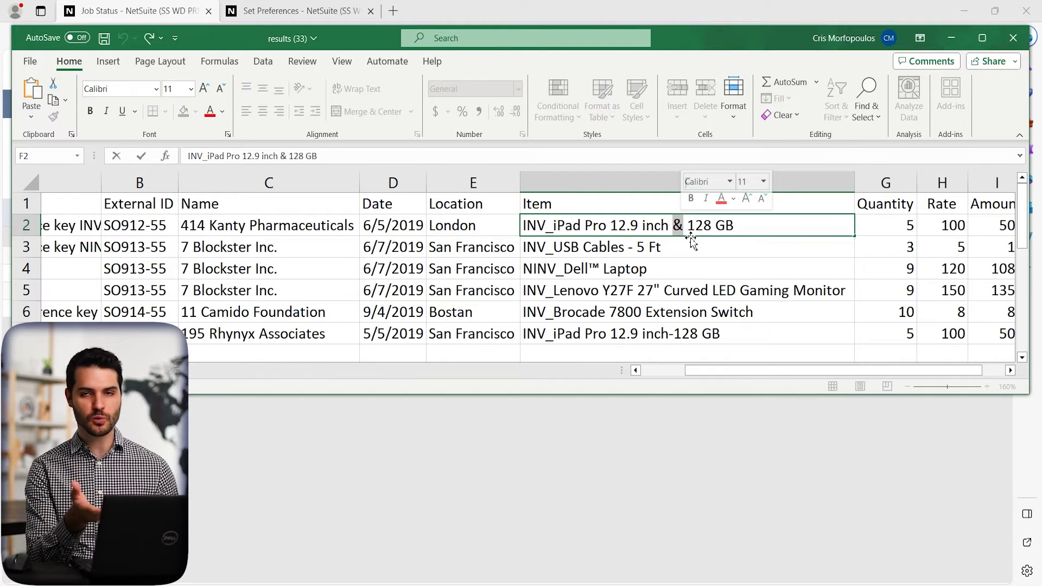
text(-)
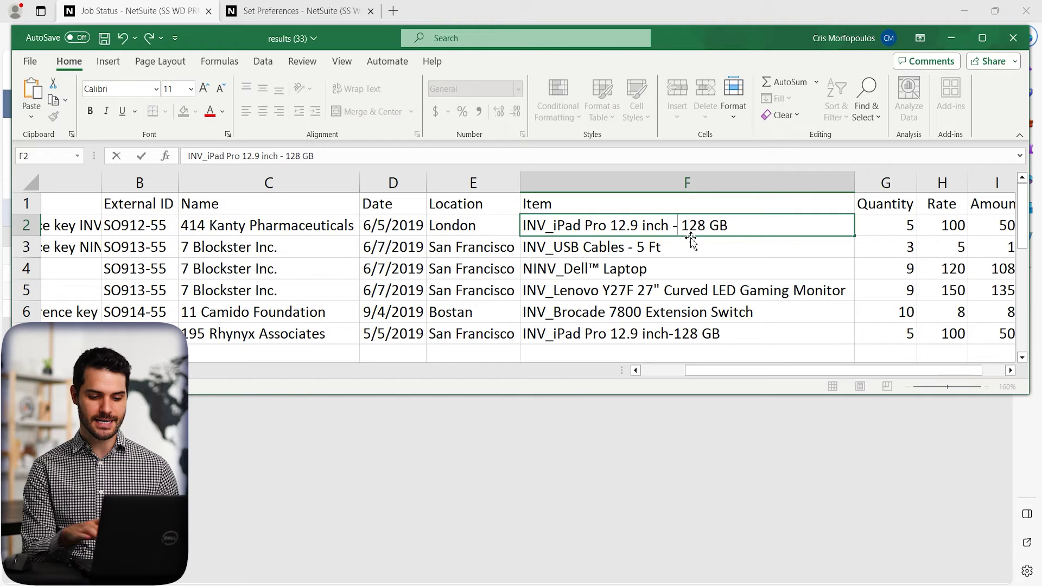
click(665, 249)
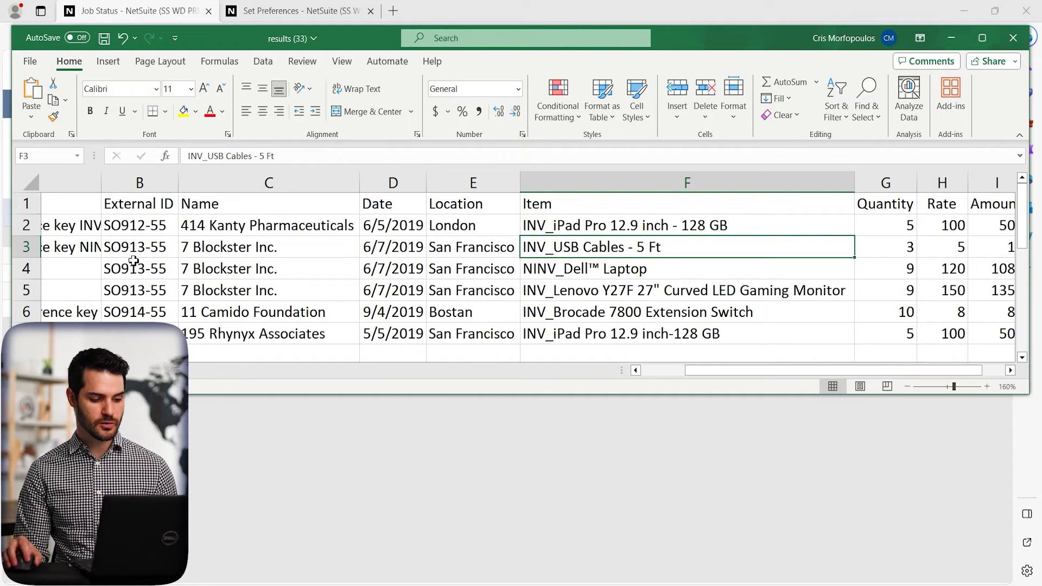
Remove the trademark symbol from the row 4 item of the 7 Blockster Inc. order so it reads "NINV_Dell Laptop".
drag(158, 246, 539, 282)
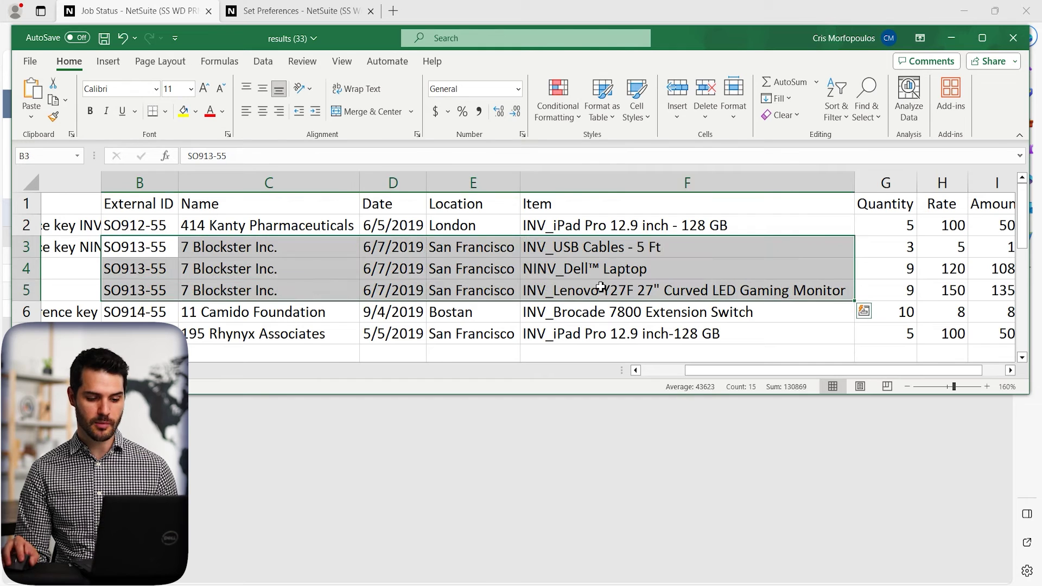
click(596, 251)
click(604, 263)
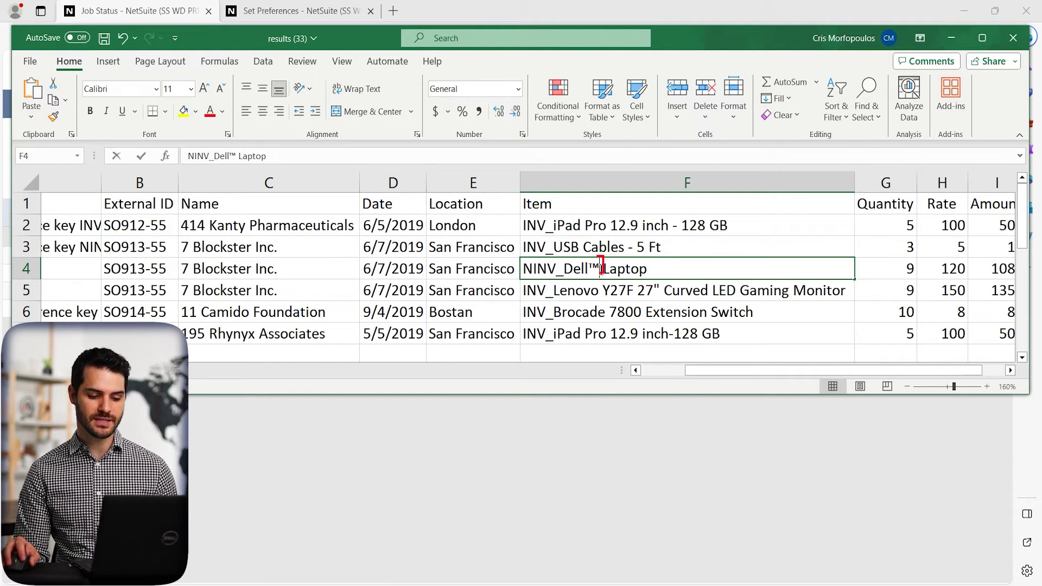
double_click(598, 268)
drag(601, 268, 588, 268)
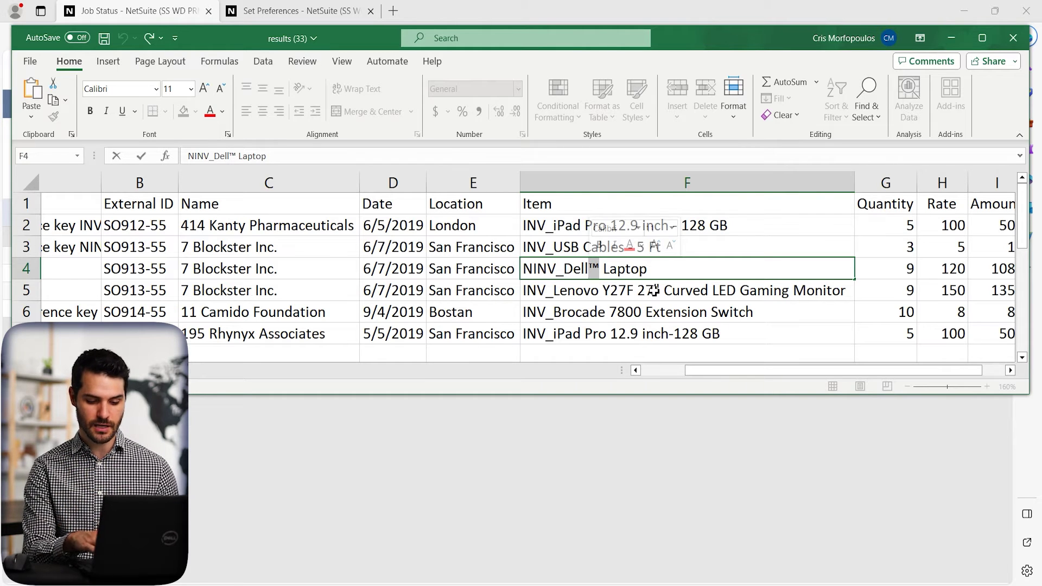
key(Delete)
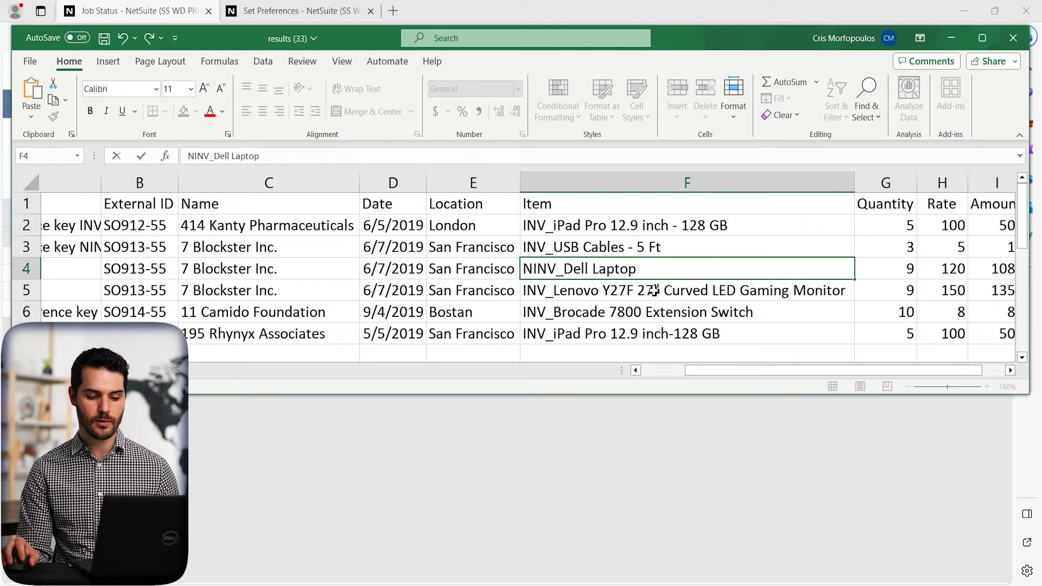
click(633, 293)
click(610, 271)
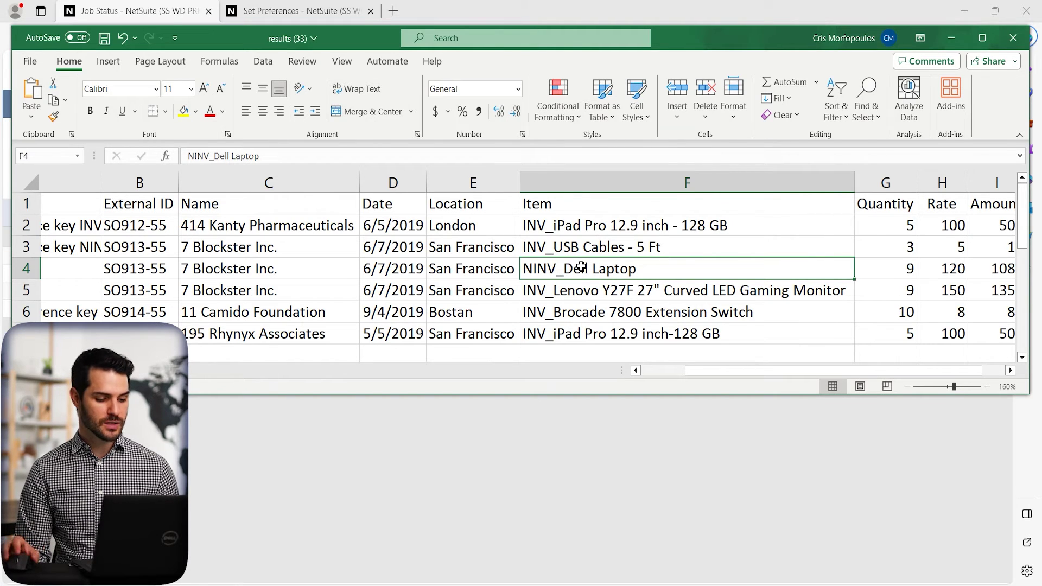
Correct the location spelling in the 11 Camido Foundation row to "Boston".
click(454, 312)
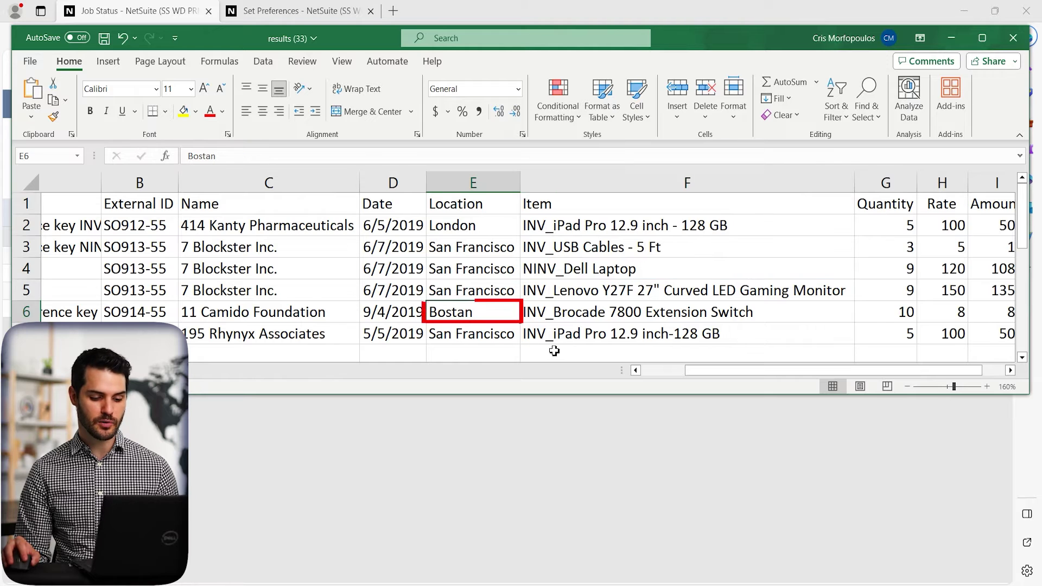
double_click(481, 315)
key(BackSpace)
text(o)
click(536, 315)
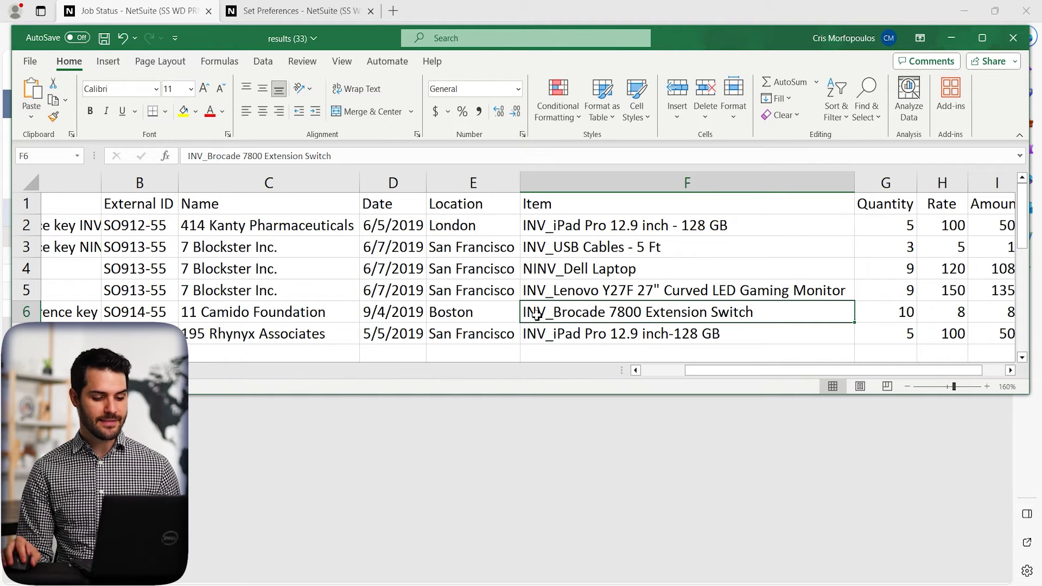
Add spaces around the hyphen in the row 7 item to read "INV_iPad Pro 12.9 inch - 128 GB", and compare it with the row 2 item.
click(592, 350)
click(654, 334)
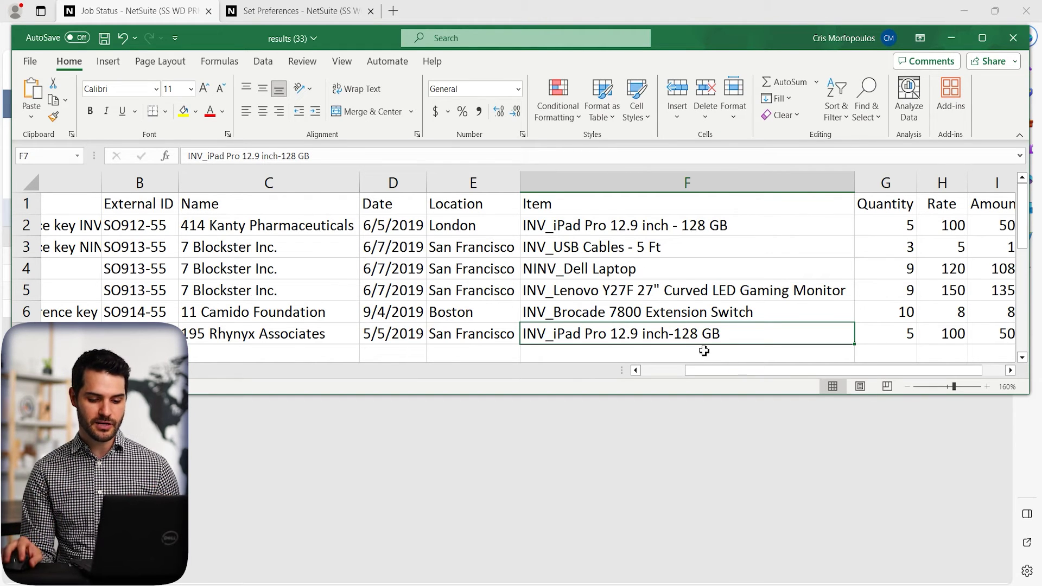
double_click(677, 342)
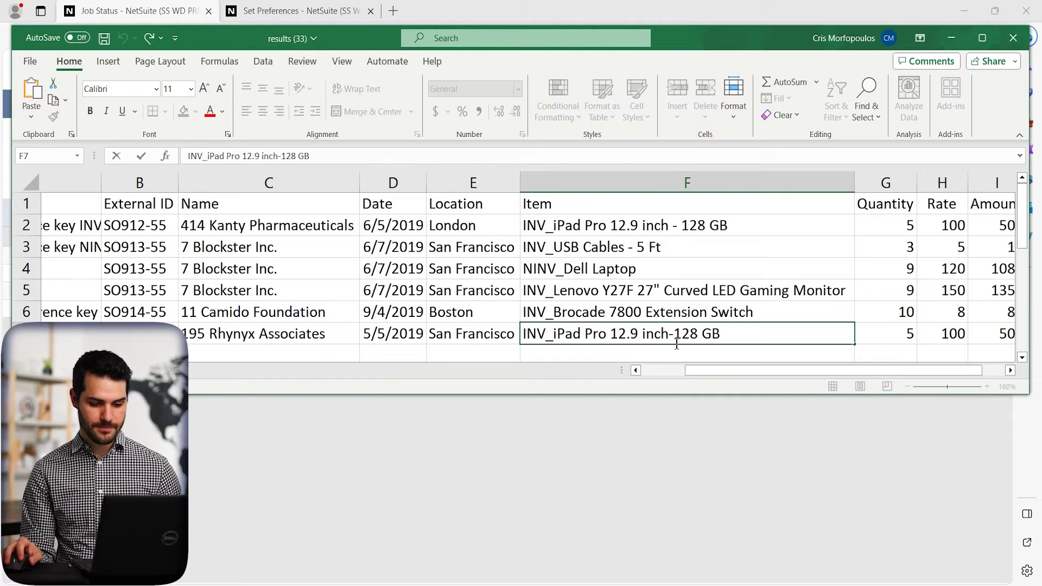
key(Right)
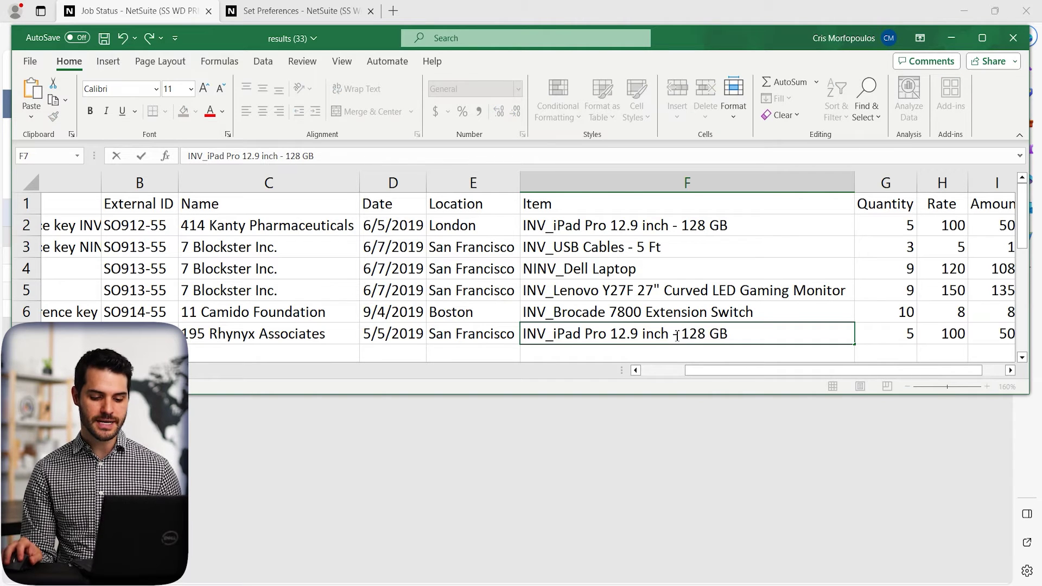
click(683, 225)
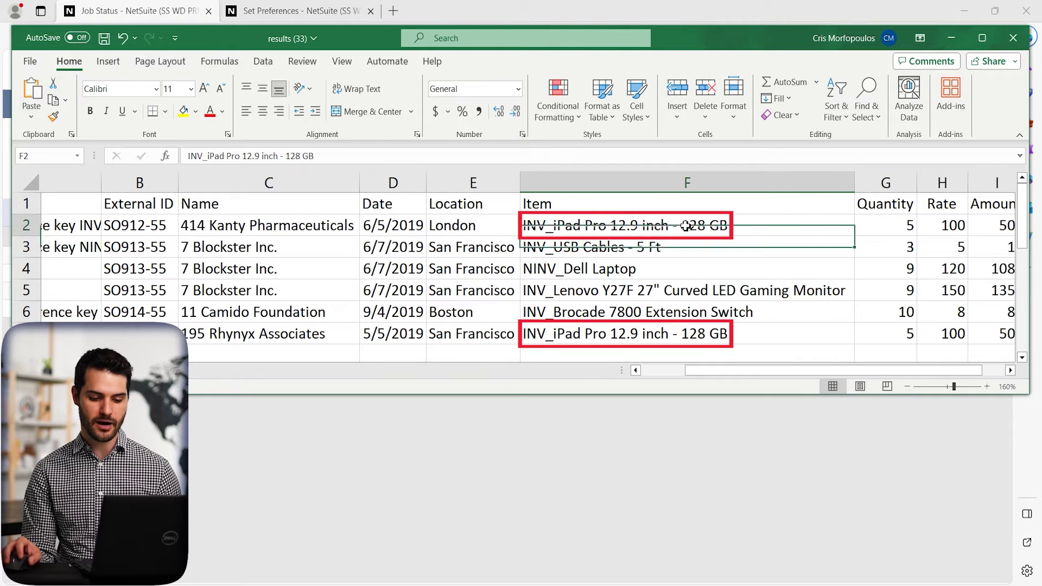
click(697, 337)
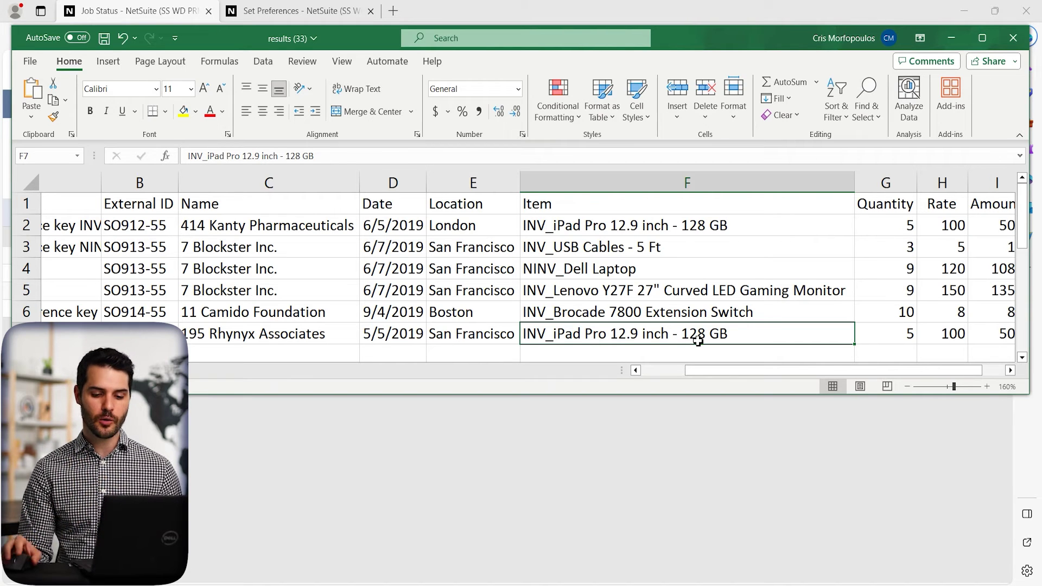
click(885, 233)
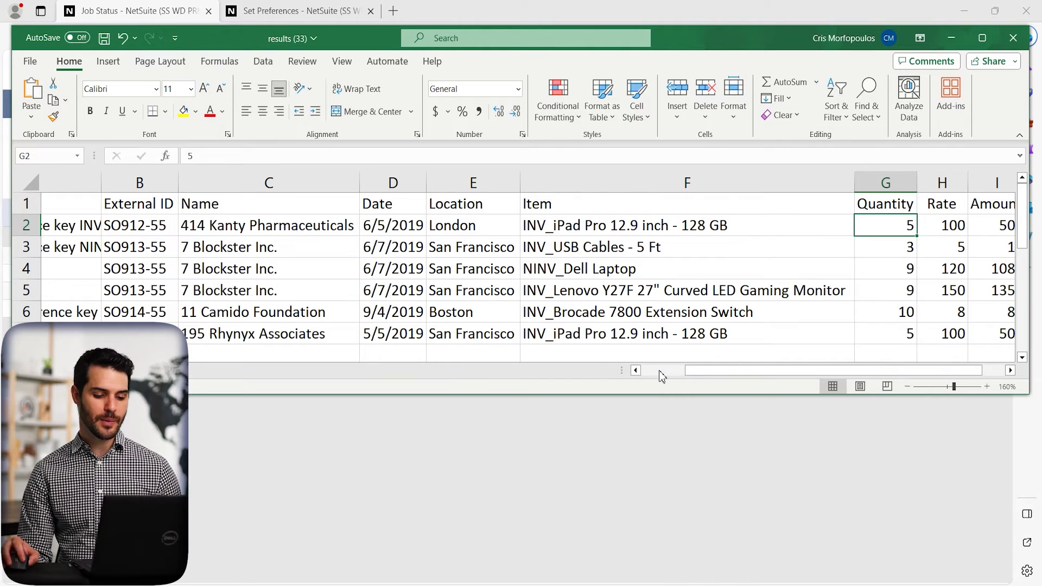
Switch to the second NetSuite browser page, showing Set Preferences, and open the accounting Items list there.
click(454, 413)
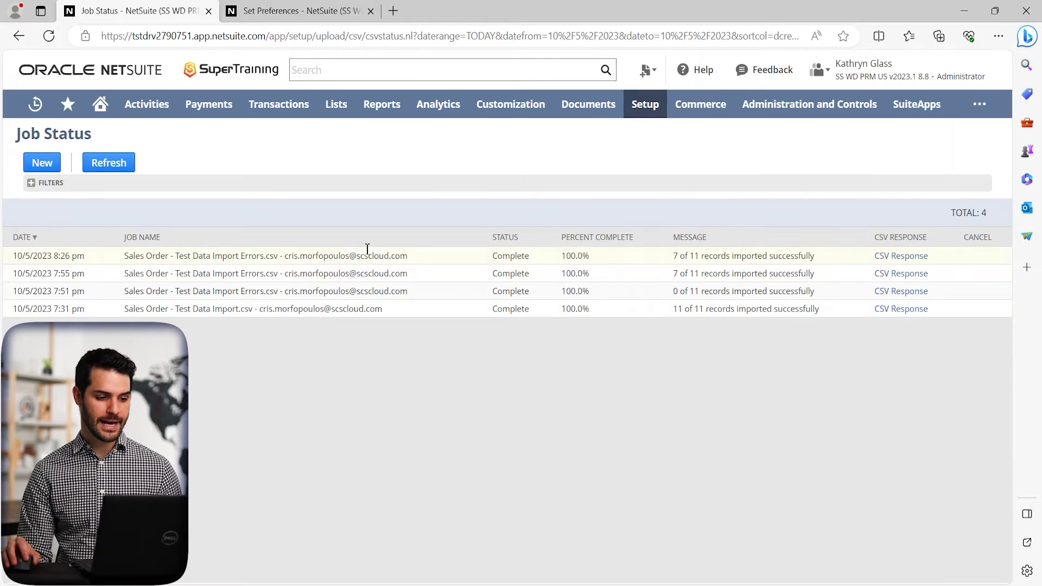
click(293, 12)
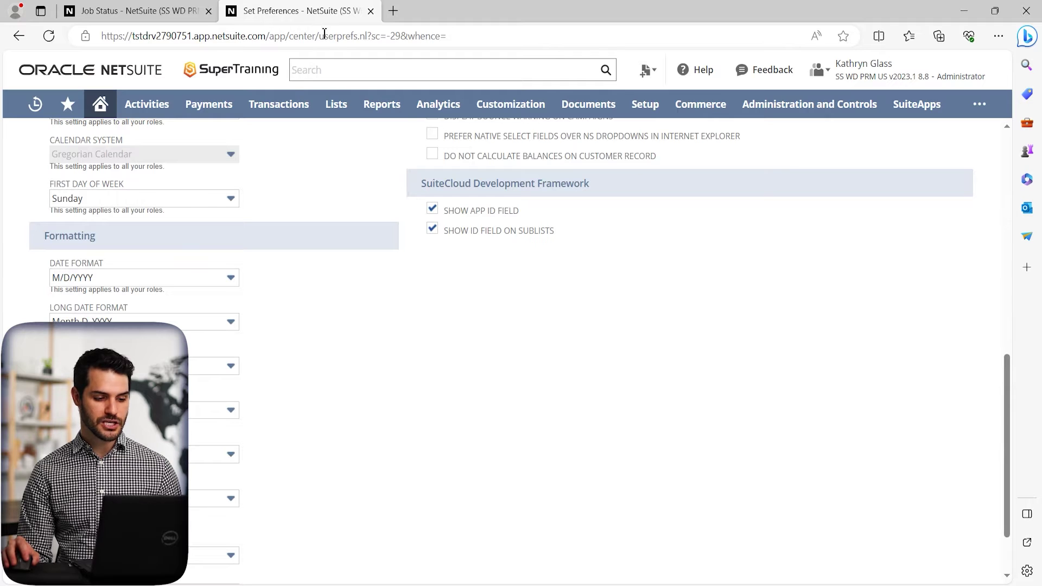
mouse_move(348, 112)
mouse_move(354, 163)
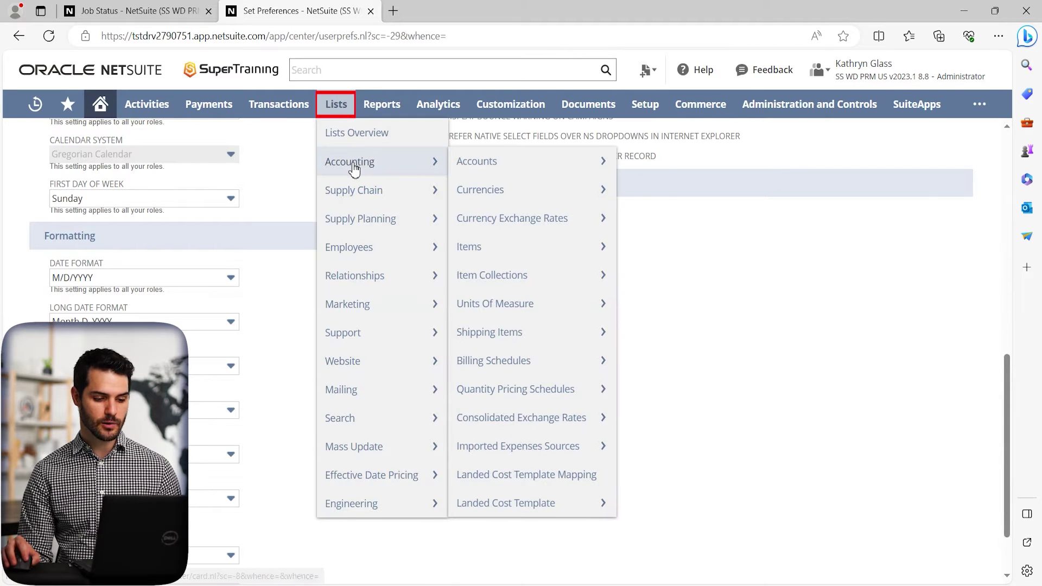
mouse_move(513, 237)
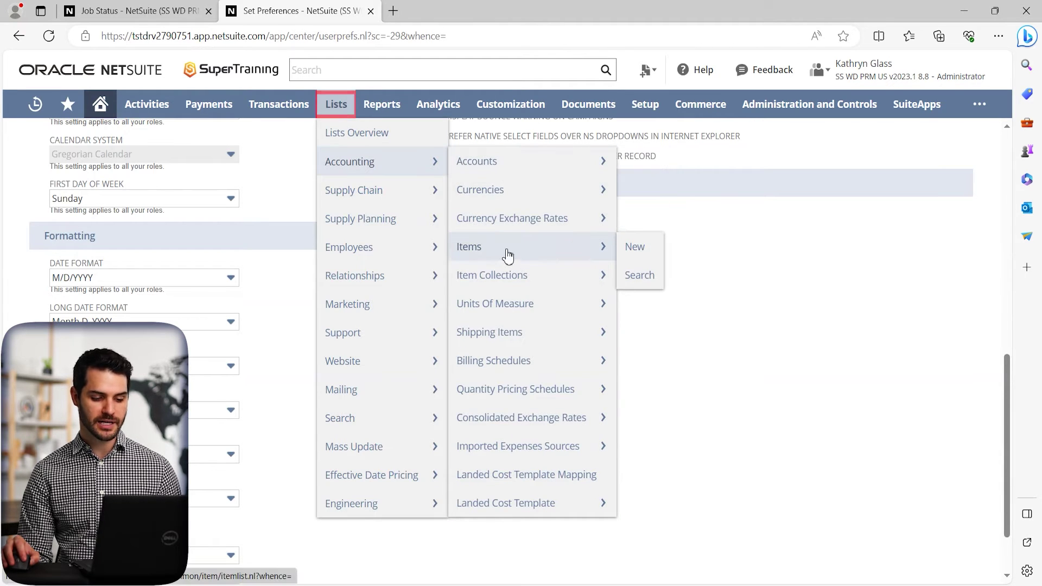
click(508, 254)
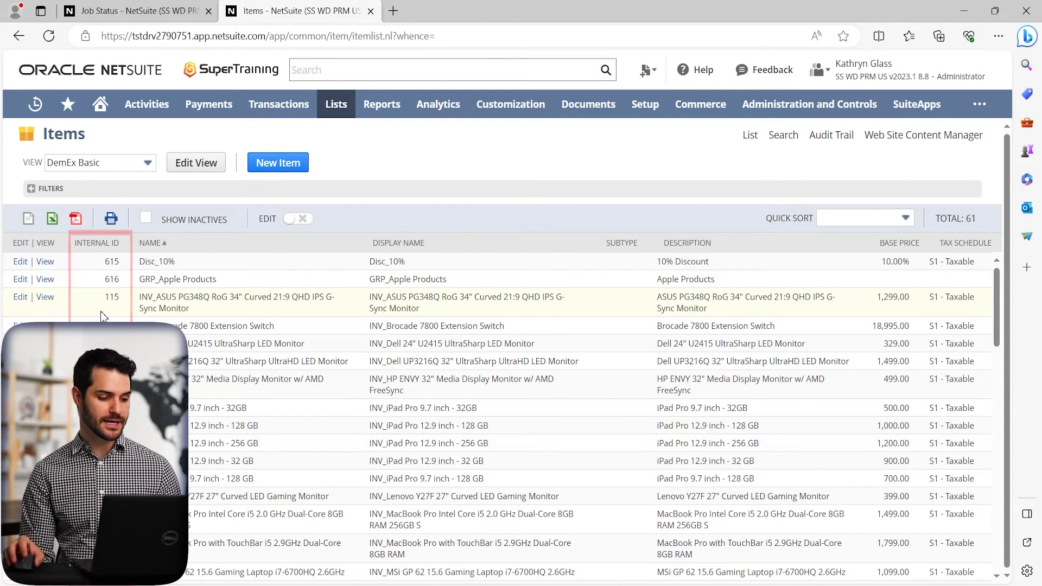
Export the Items list as CSV and open it in Excel at 145% zoom with the Internal ID and Name columns fitted to their contents.
click(28, 222)
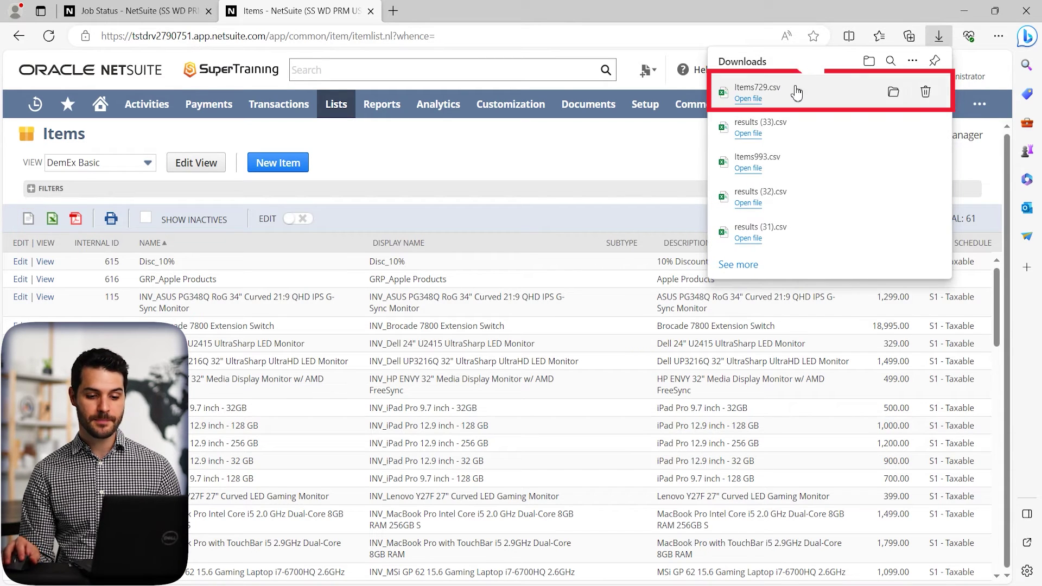
click(788, 97)
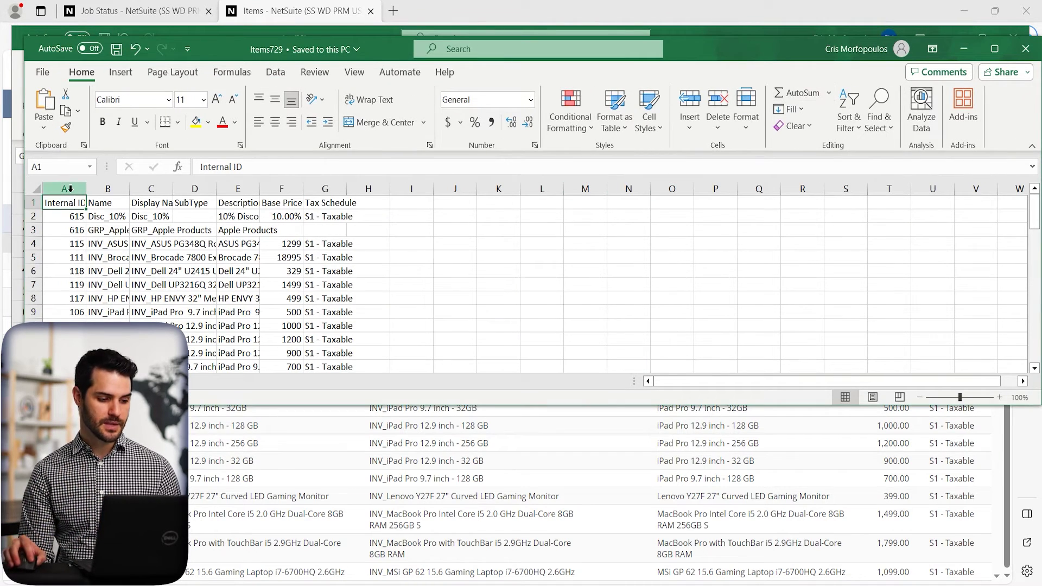
scroll(127, 257, up, 3)
drag(101, 192, 174, 193)
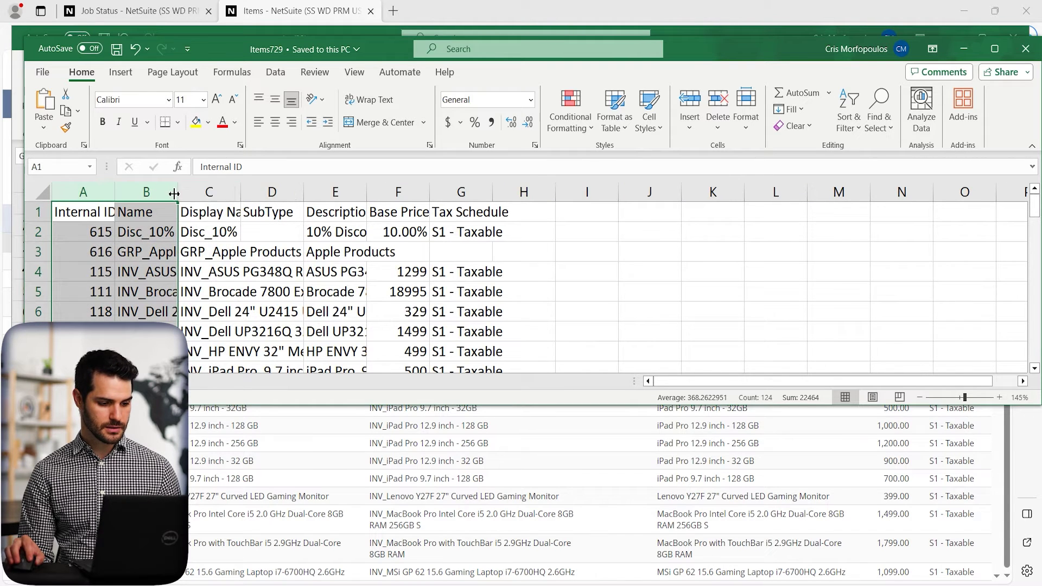
double_click(177, 192)
click(269, 247)
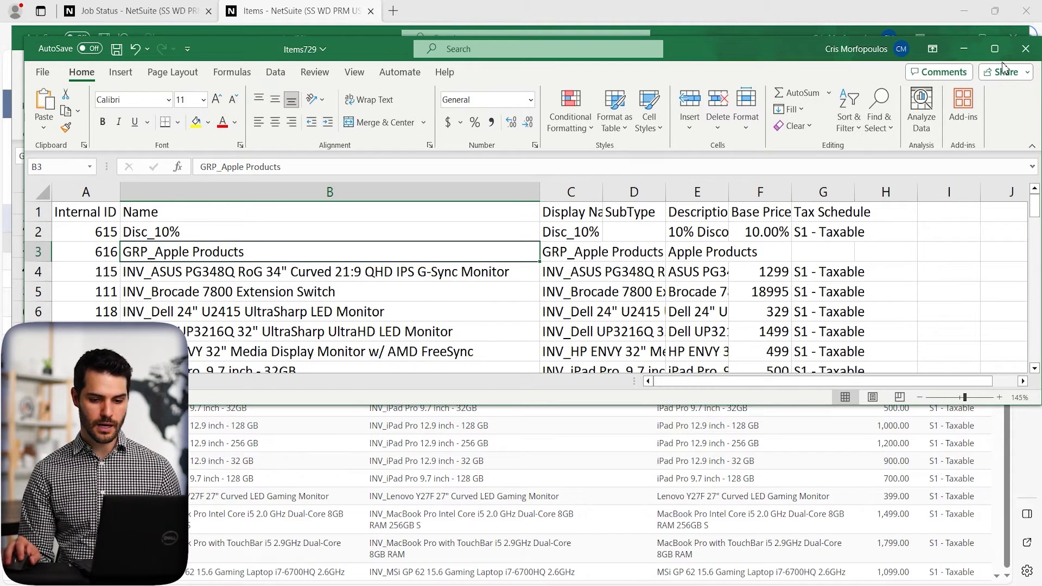
Narrow the Items729 and results (33) workbook windows and arrange them side by side.
drag(783, 44, 758, 50)
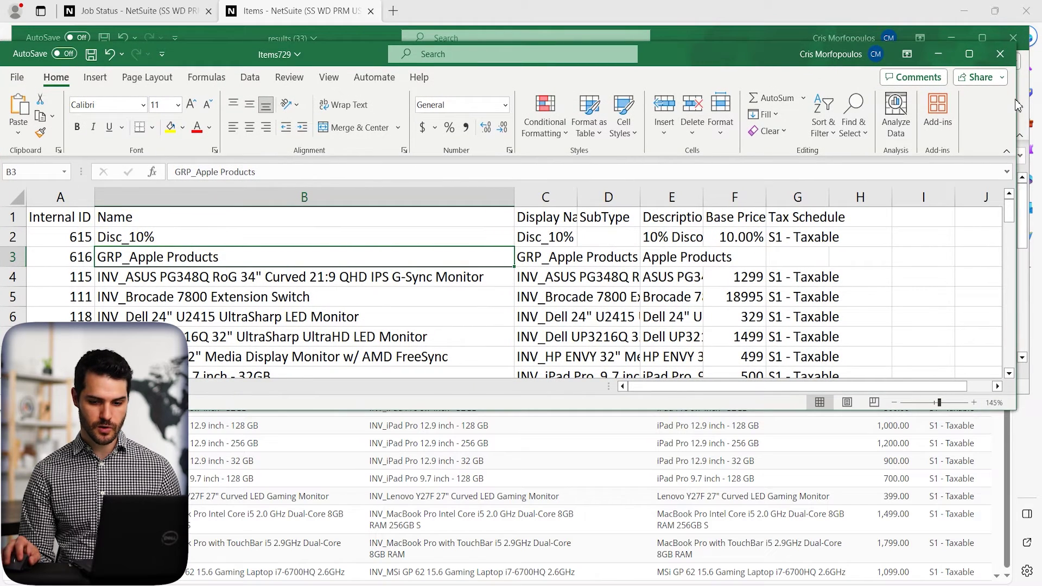
drag(1017, 106, 531, 141)
click(634, 205)
drag(13, 27, 499, 36)
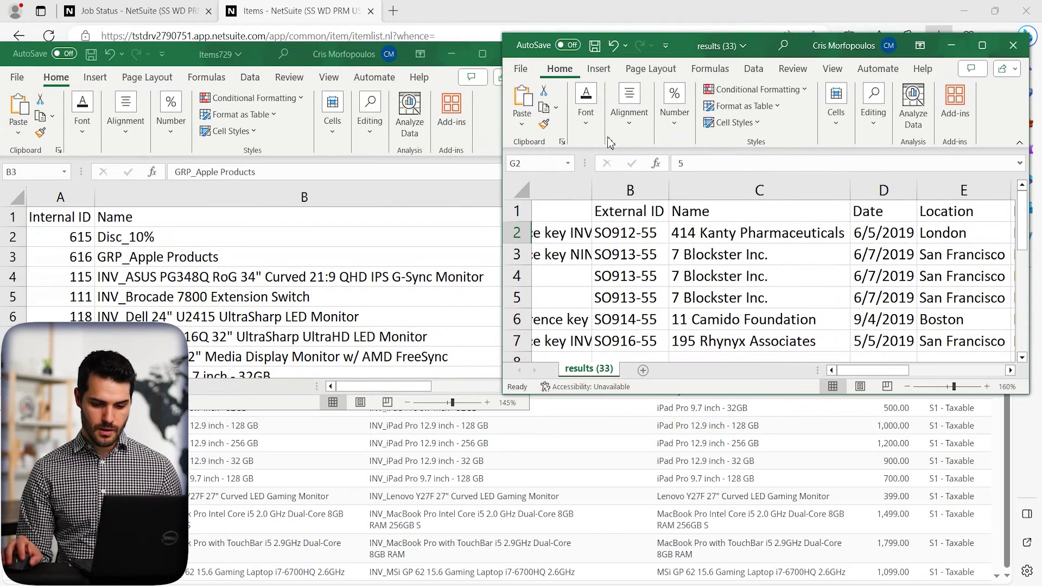
Insert a blank column before the Quantity column in the results (33) sheet.
click(683, 293)
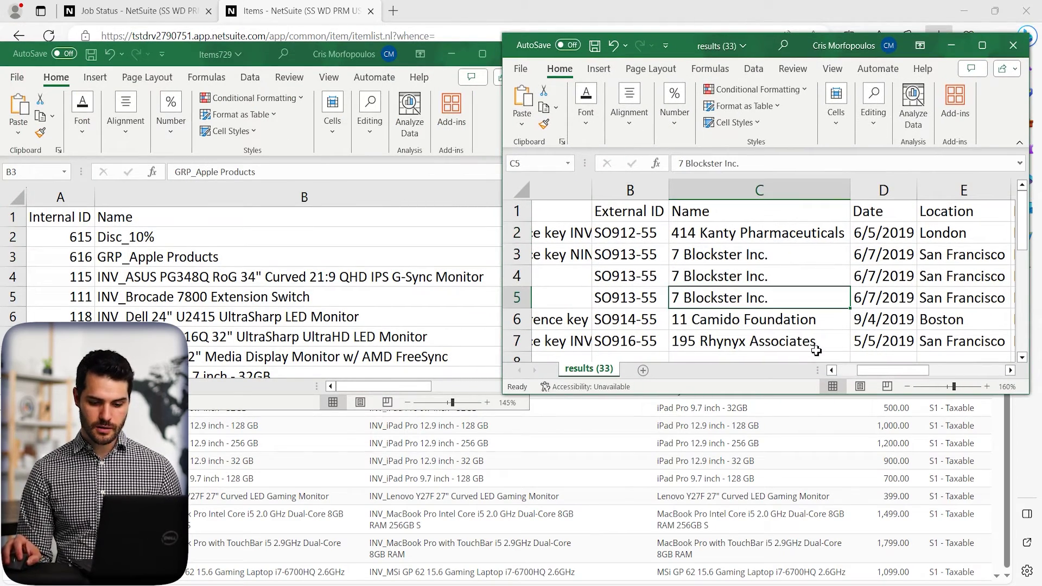
drag(884, 371, 952, 355)
click(905, 190)
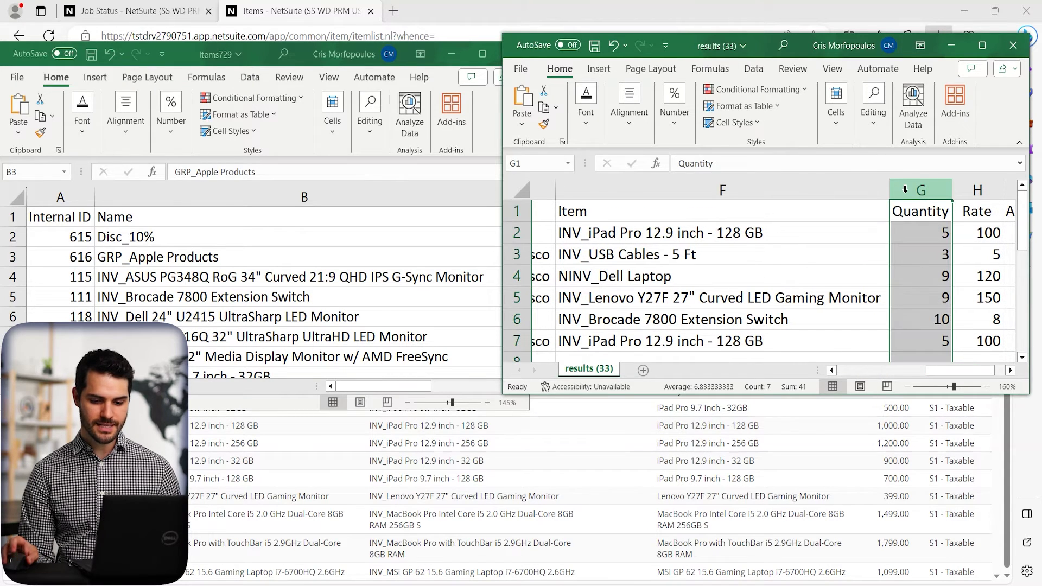
right_click(906, 190)
click(788, 332)
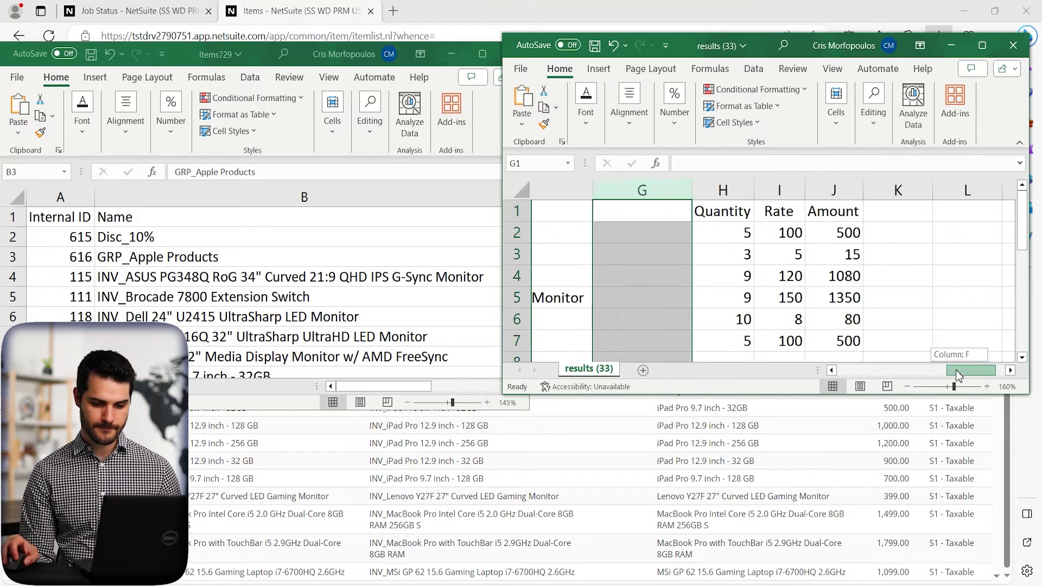
Compare the Item column in results (33) with the Name column in the Items729 workbook.
click(612, 219)
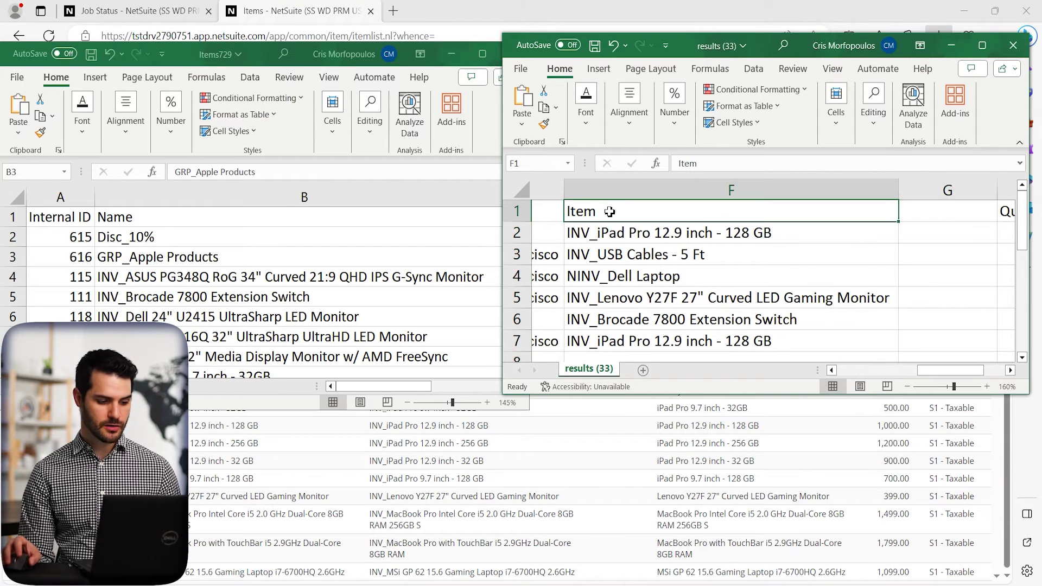
key(alt+Tab)
key(alt+Tab)
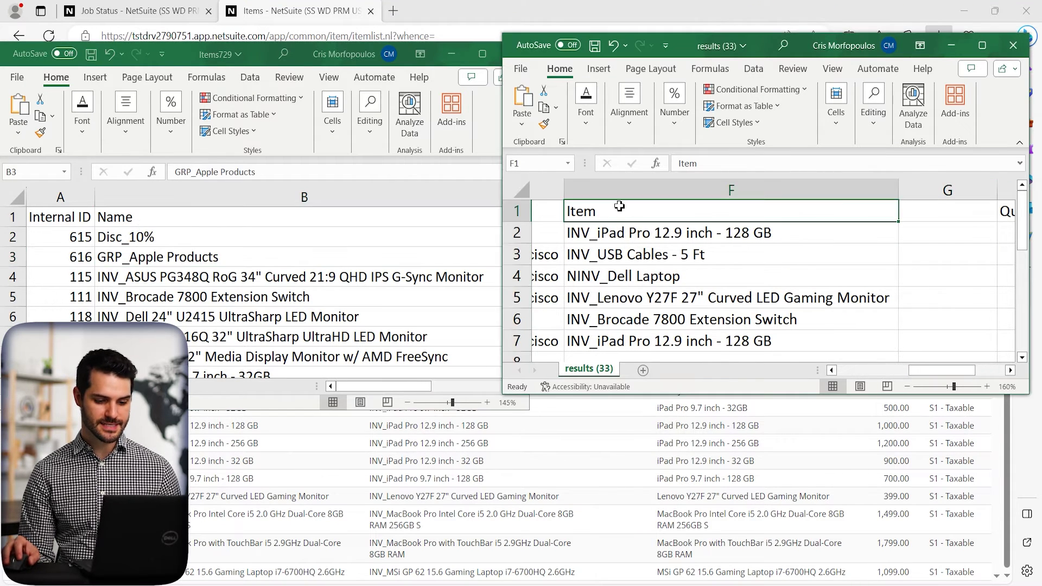
key(alt+Tab)
click(156, 221)
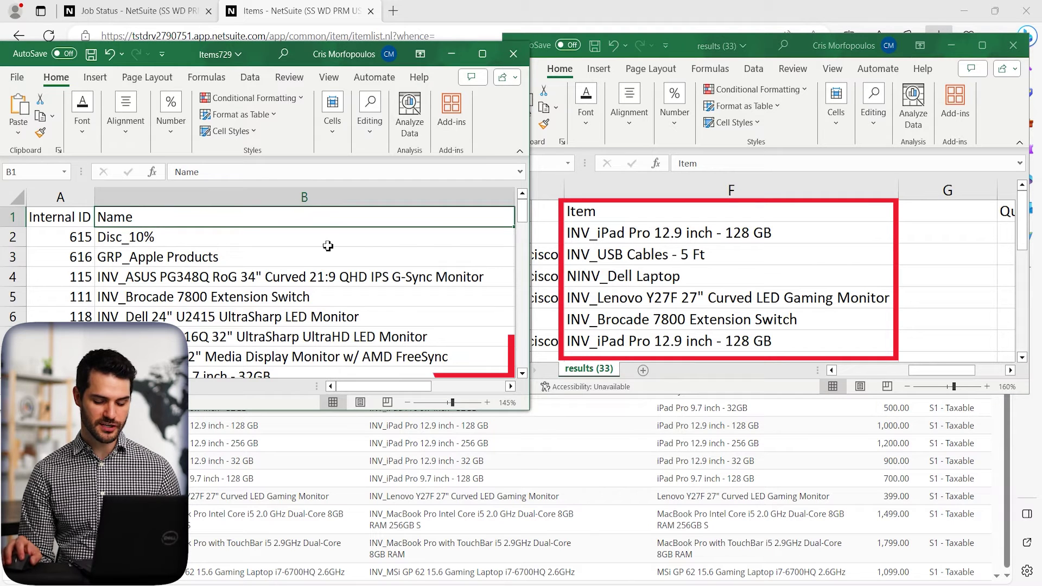
Enter the header "Item Internal ID" in cell G1 of the blank column beside Item in results (33).
click(937, 211)
text(I)
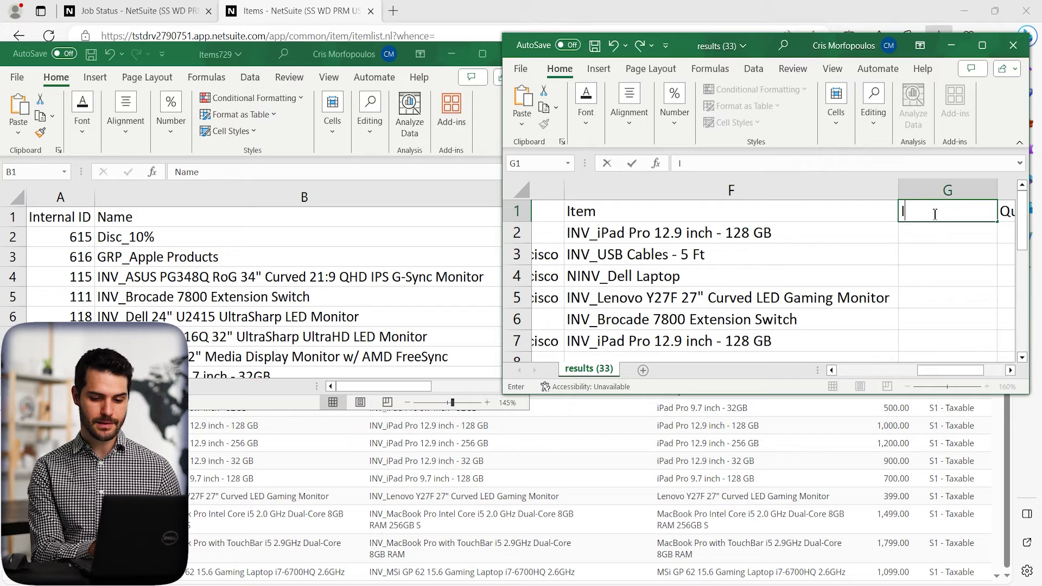
text(tem Internal ID)
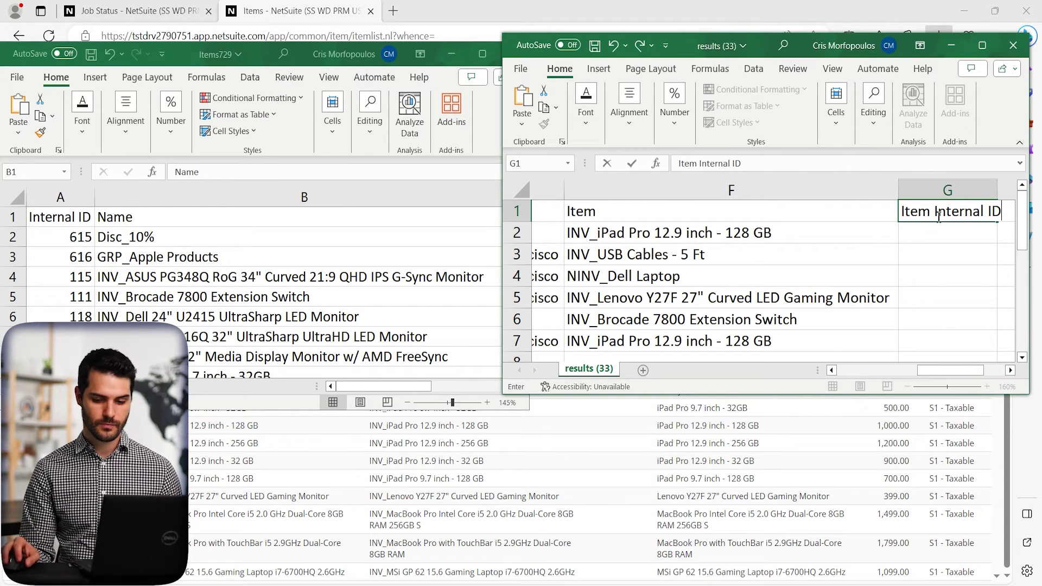
key(Return)
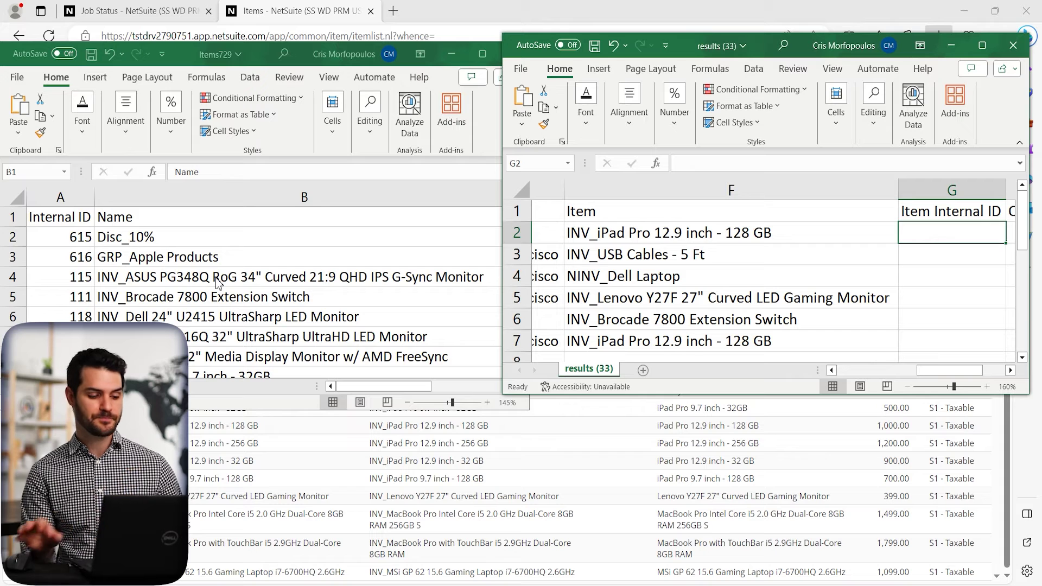
Move the Name column in front of the Internal ID column in the Items729 workbook.
right_click(166, 202)
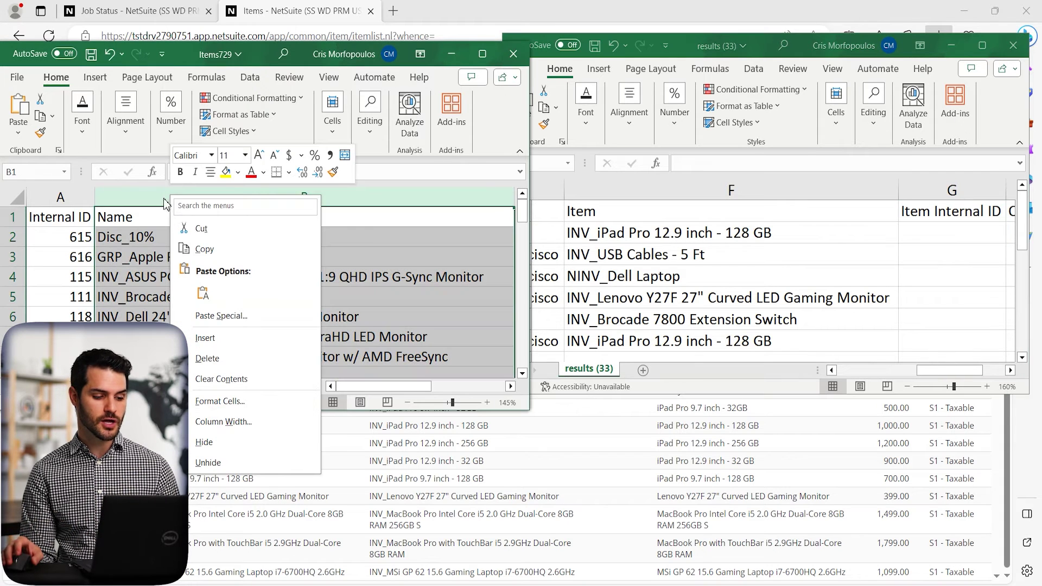
click(208, 228)
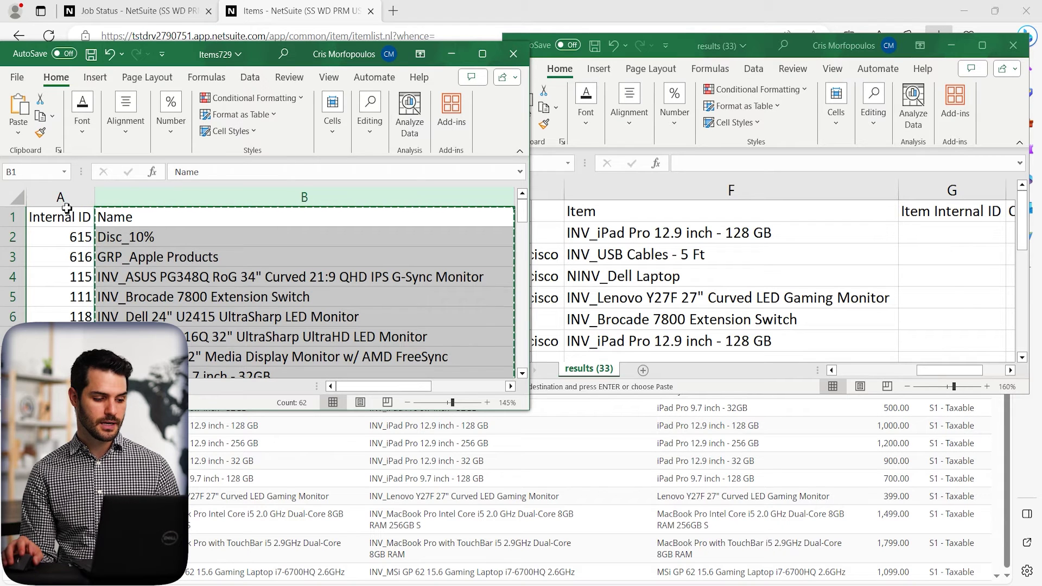
right_click(43, 197)
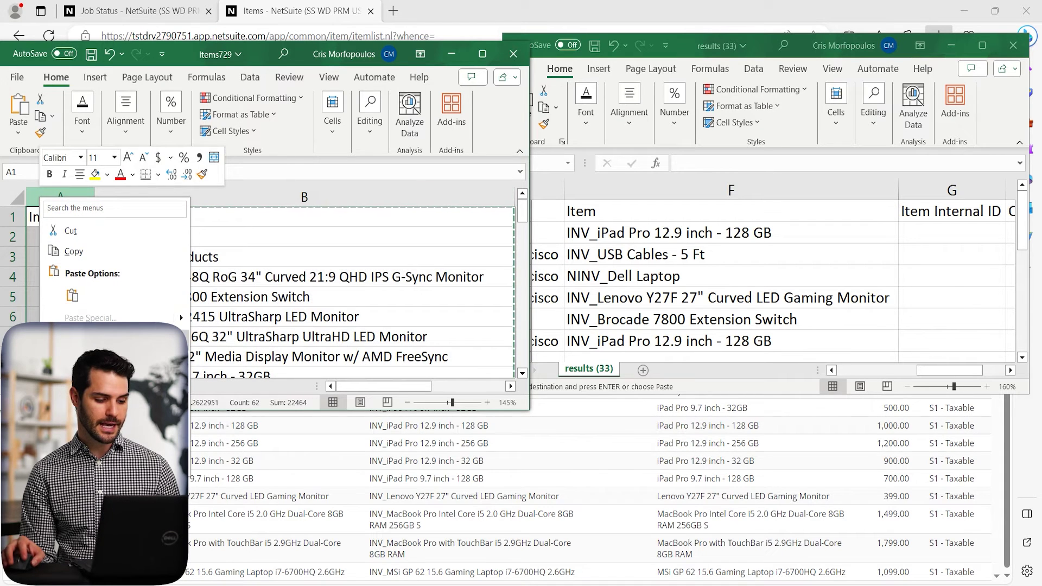
click(97, 359)
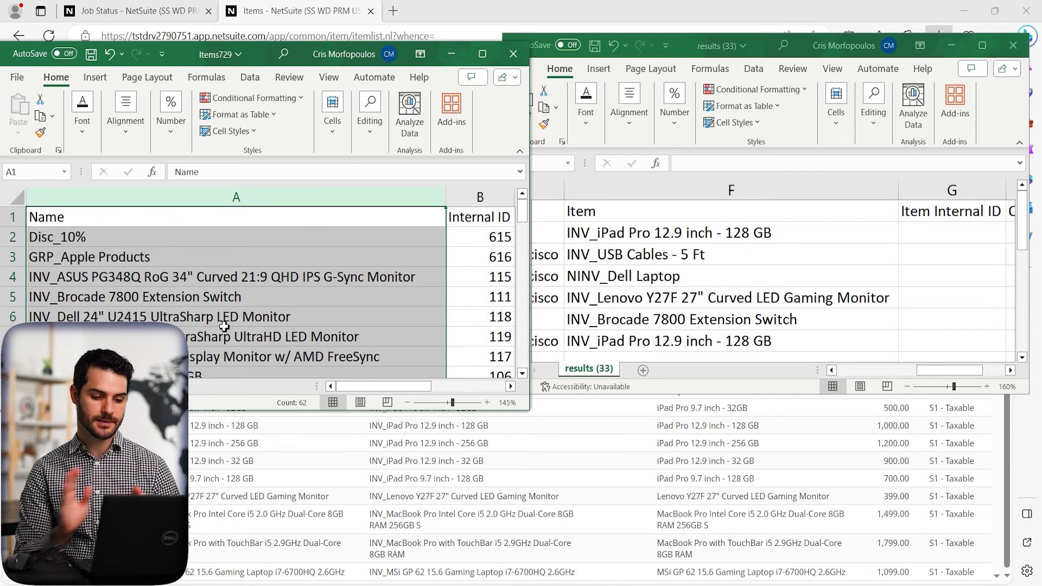
Enter a VLOOKUP in G2 of results (33) using column F, the entire Items729 sheet, column index 2 and FALSE, accepting Excel's suggested formula.
click(714, 231)
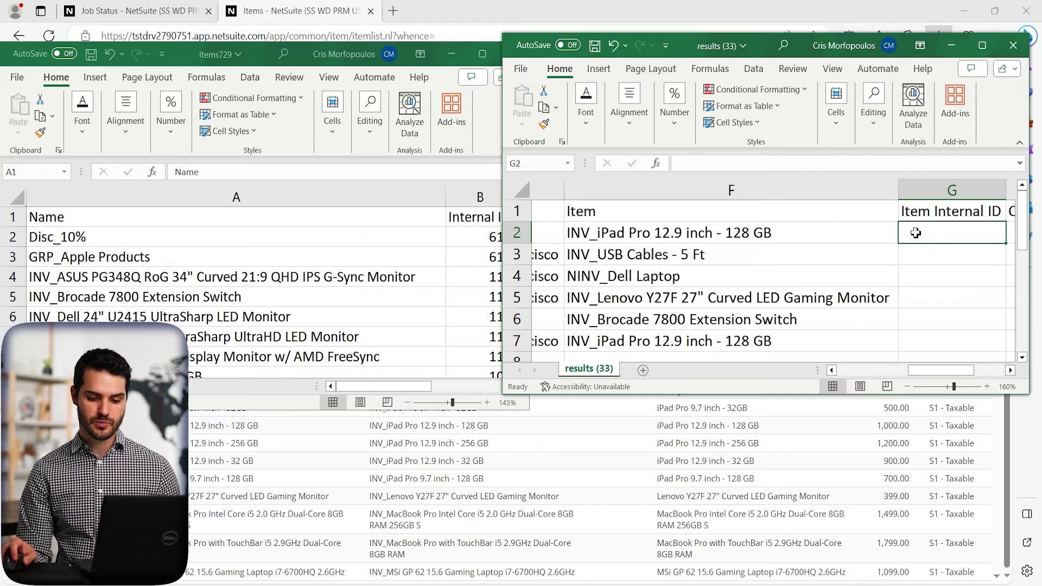
text(=)
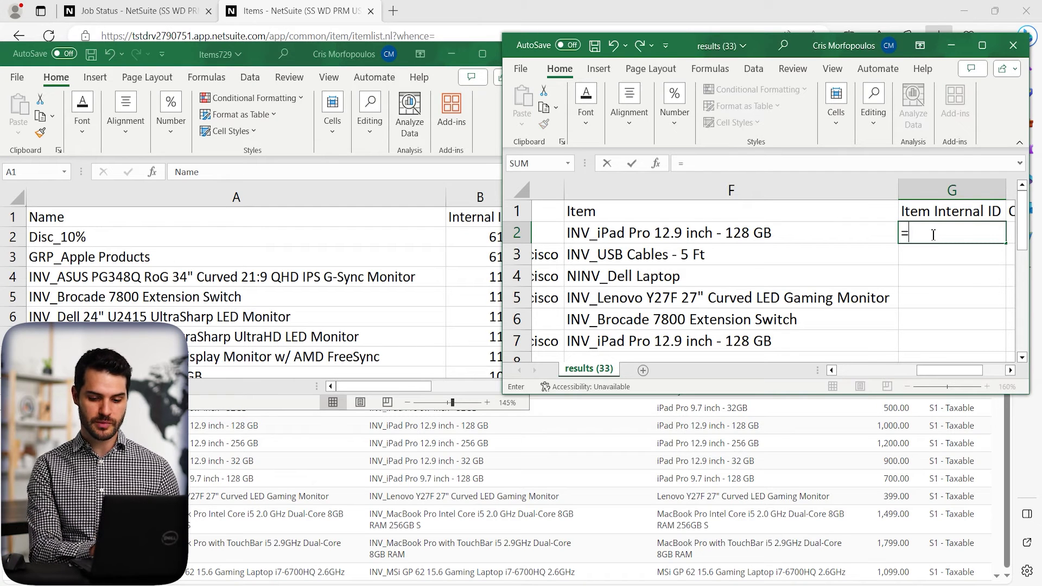
text(vlookup)
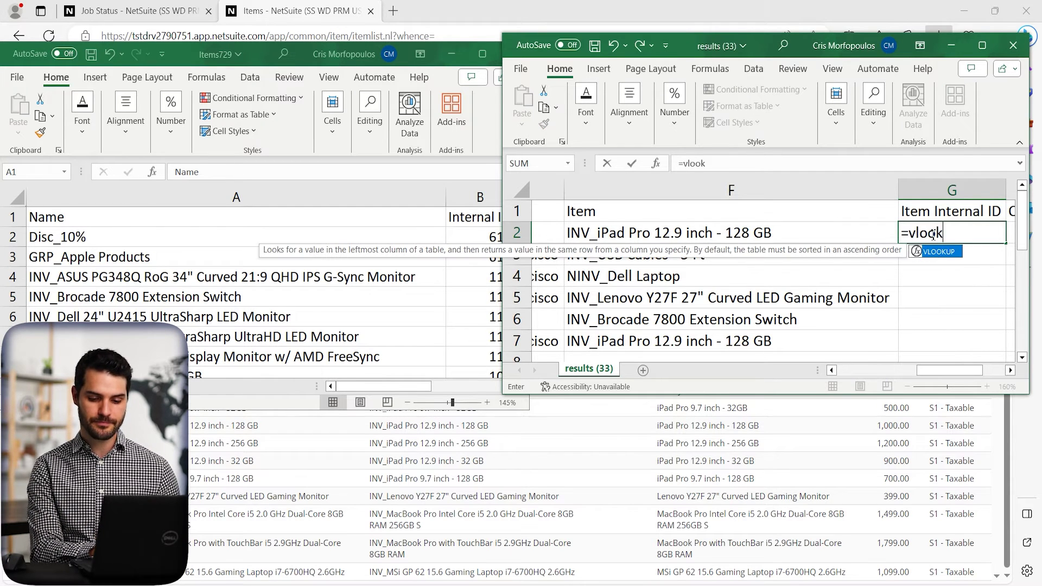
key(Tab)
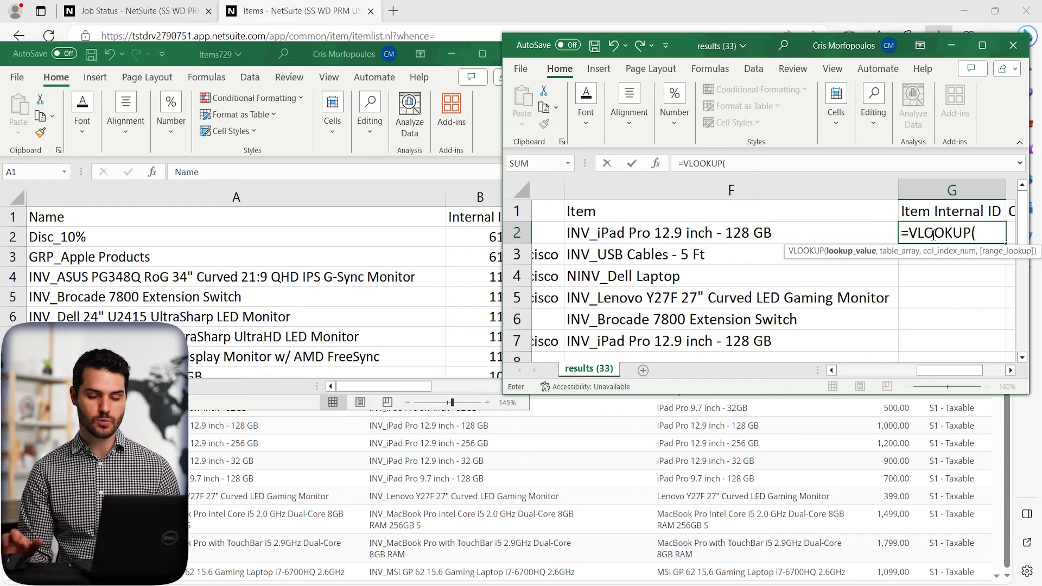
click(744, 192)
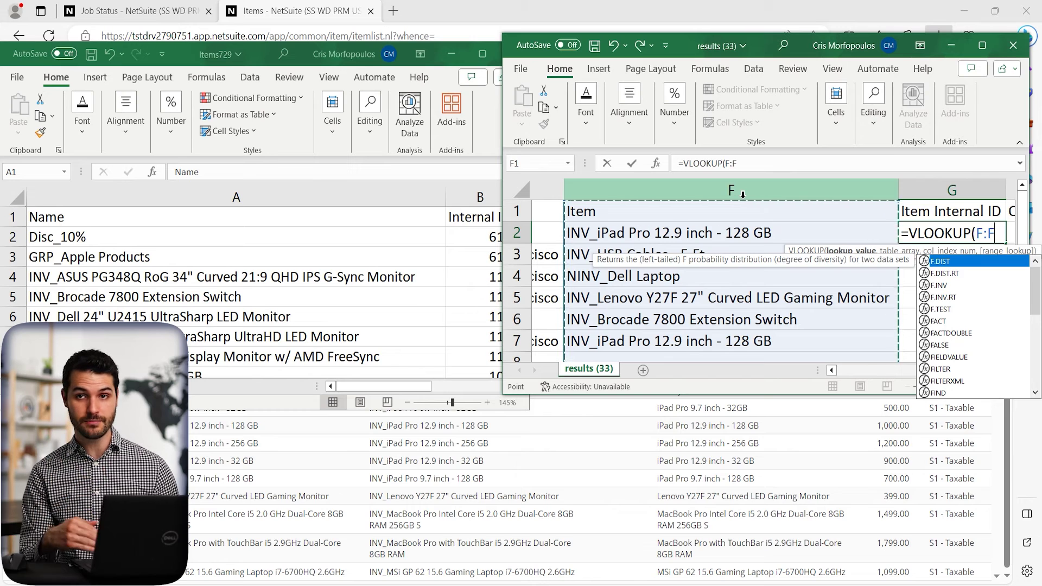
text(,)
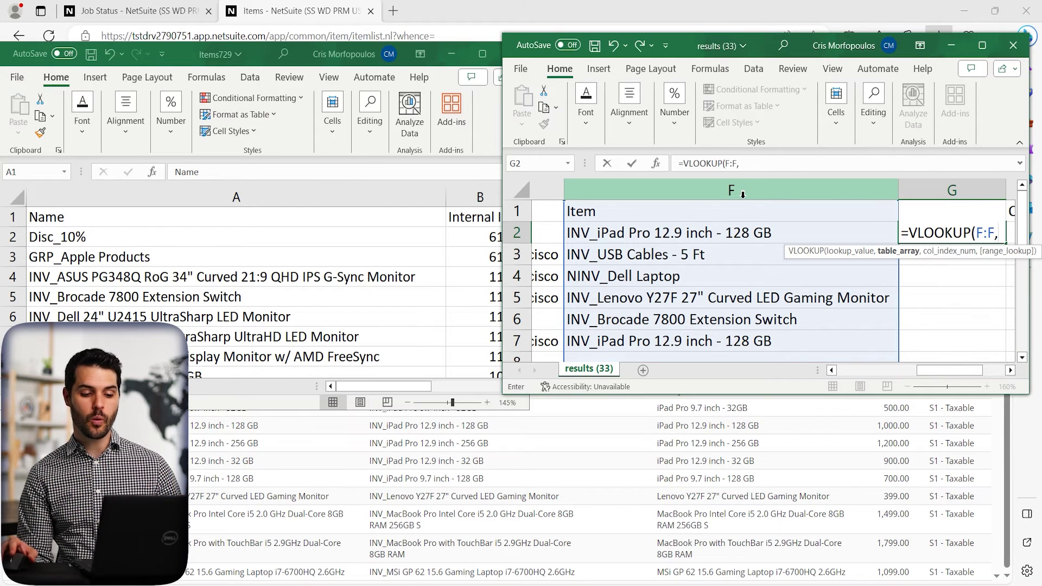
click(19, 201)
click(13, 196)
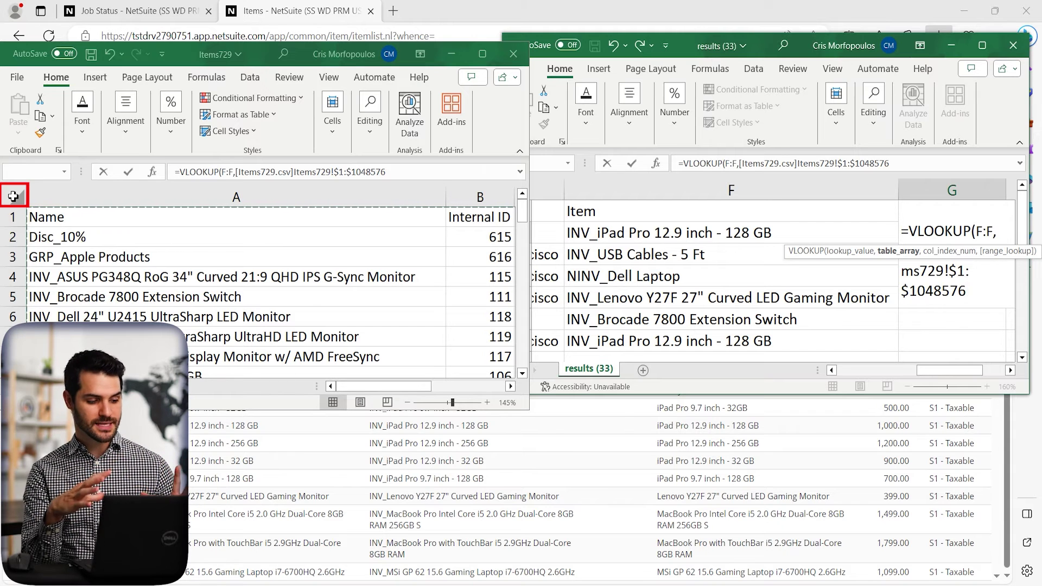
text(,)
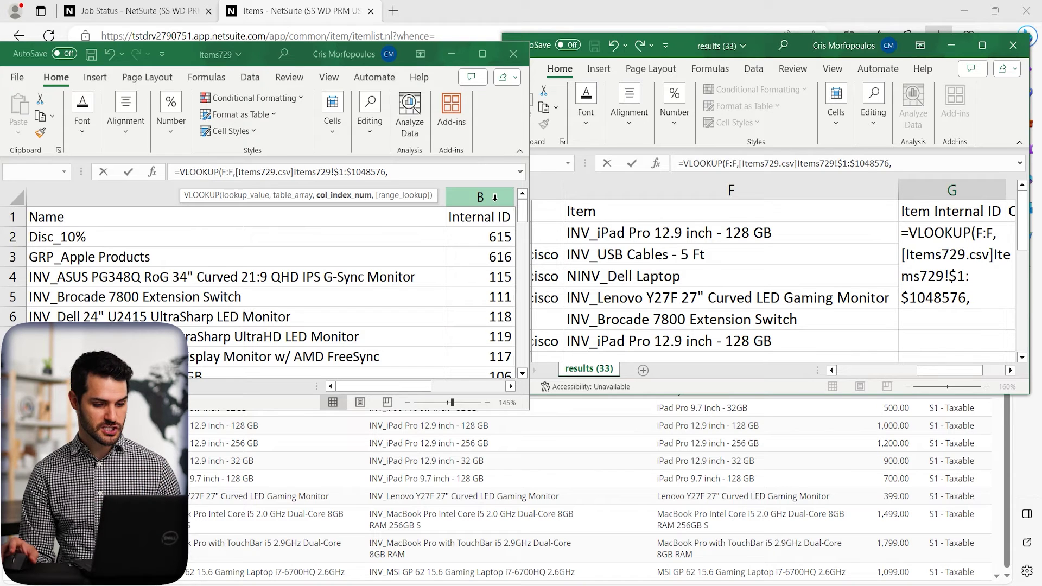
text(2,)
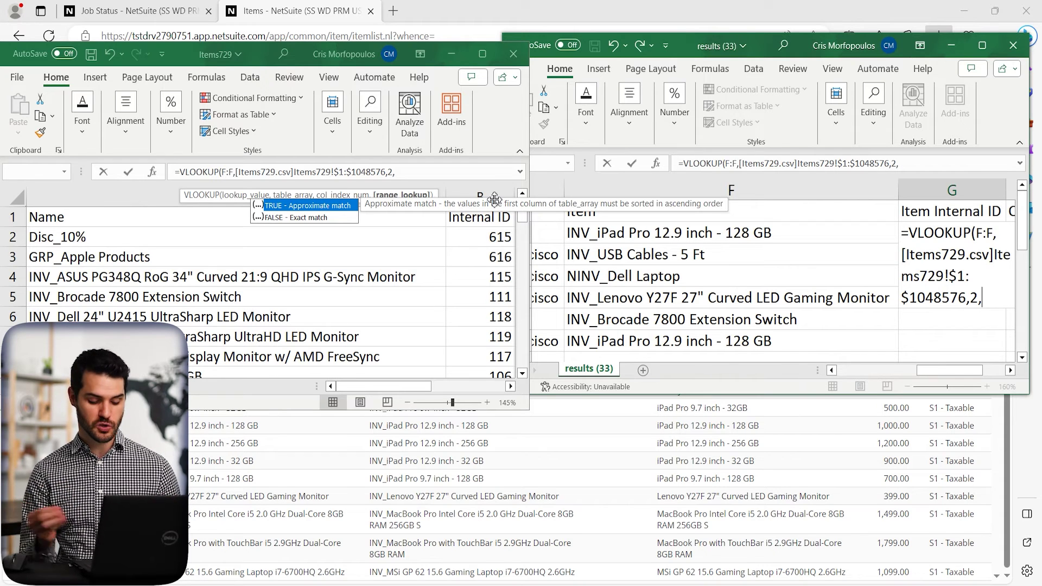
text(false))
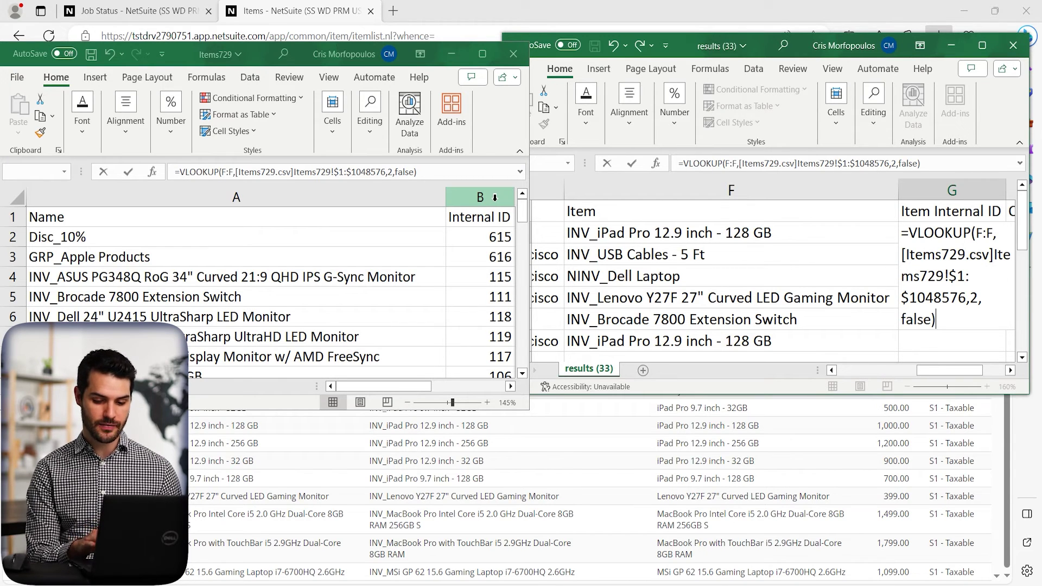
key(Return)
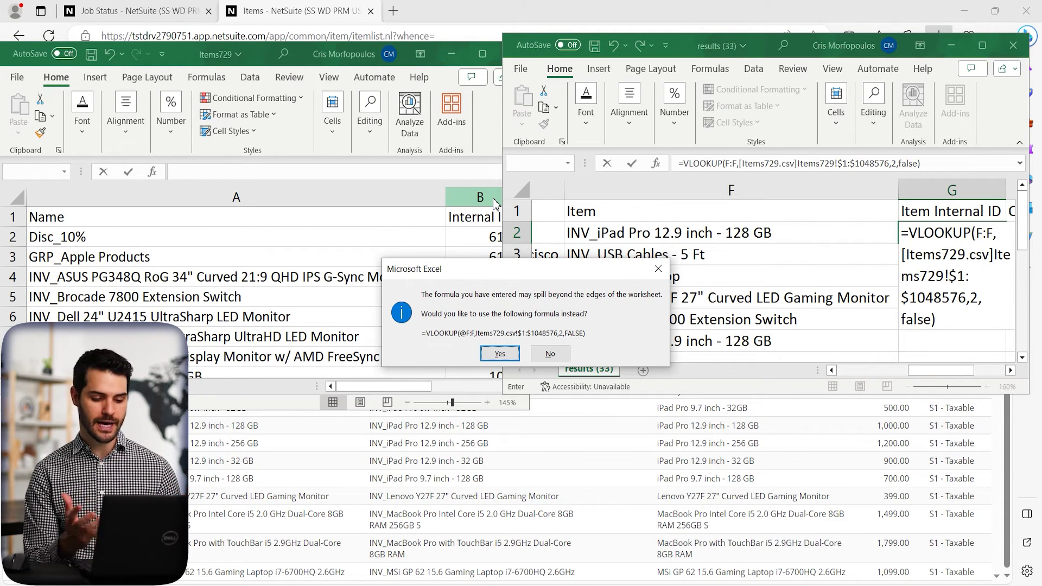
click(511, 354)
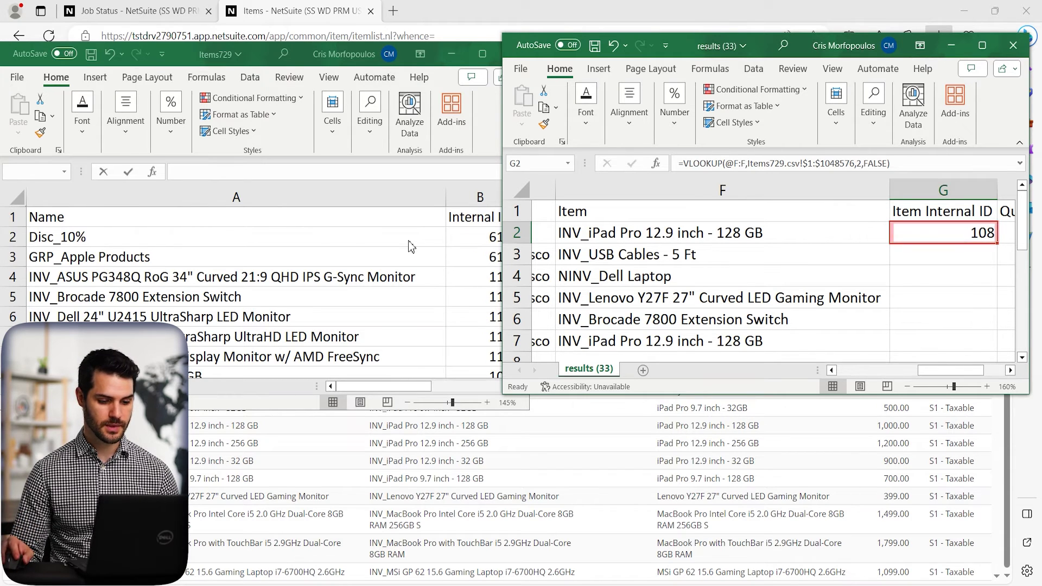
Check the G2 lookup against the INV_iPad Pro 12.9 inch - 128 GB row in Items729 and fill the formula down to G7.
click(393, 245)
drag(529, 236, 546, 233)
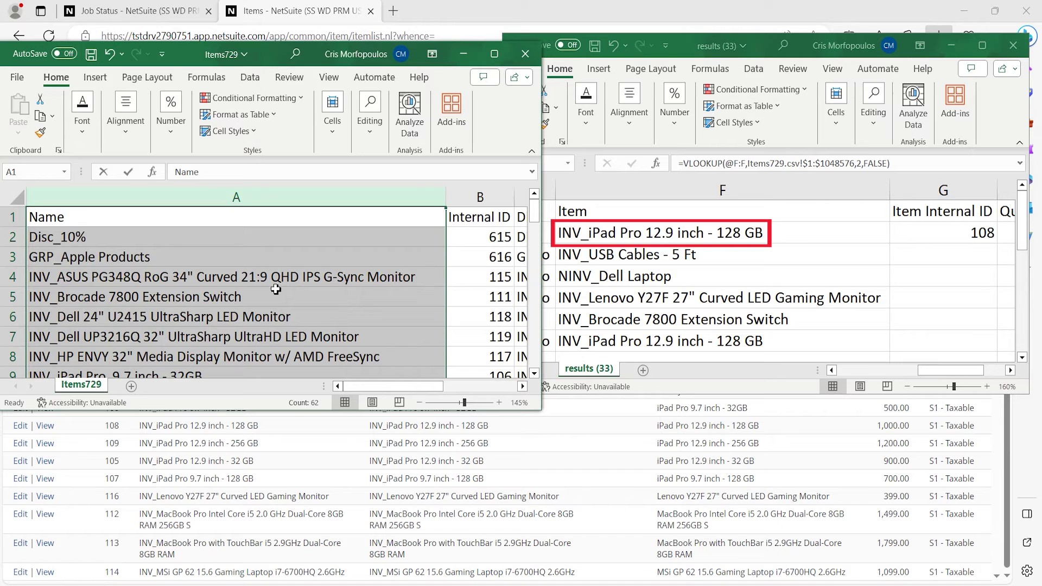
scroll(278, 308, down, 1)
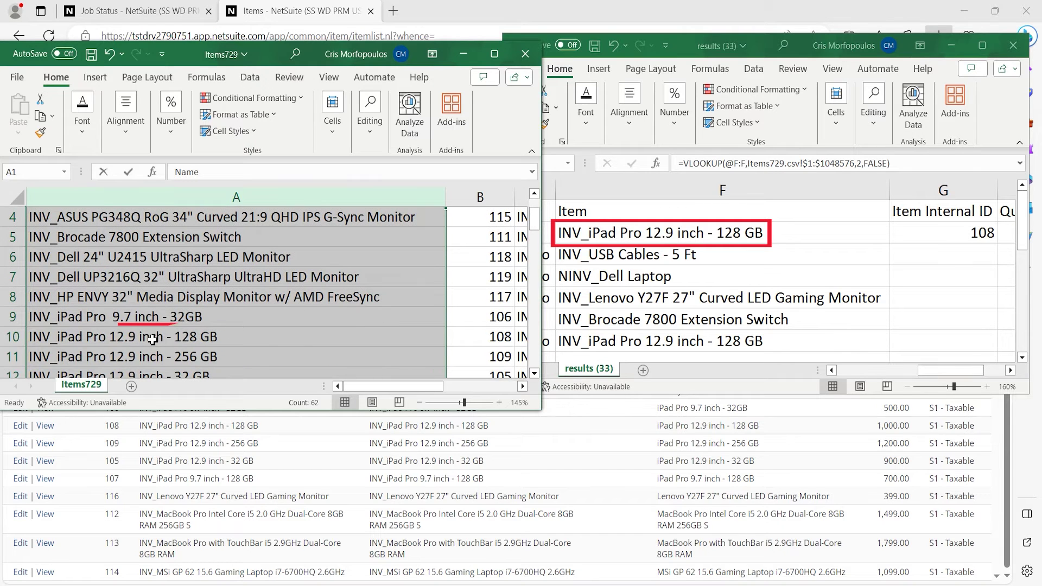
click(123, 341)
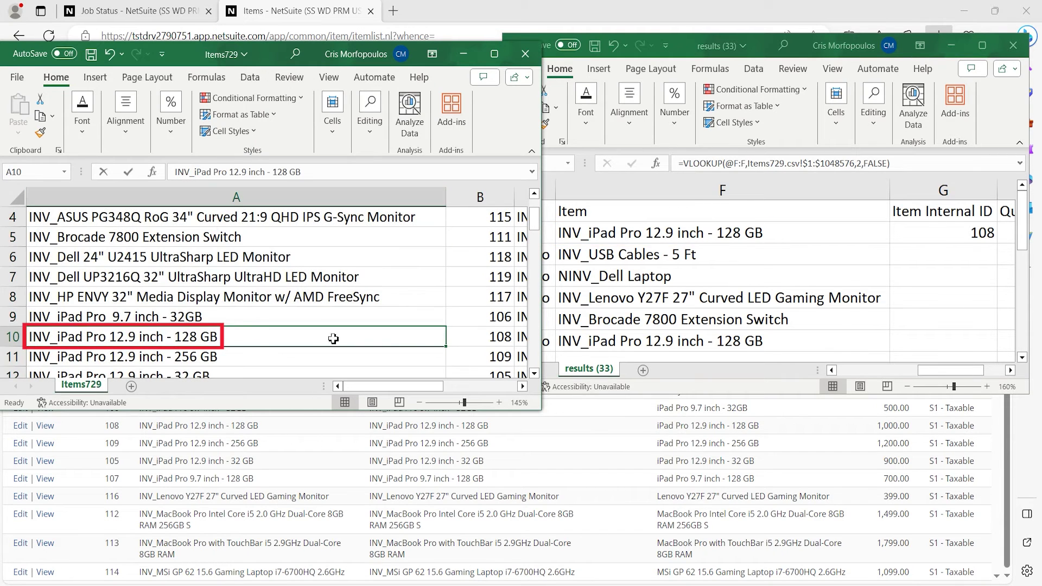
click(483, 337)
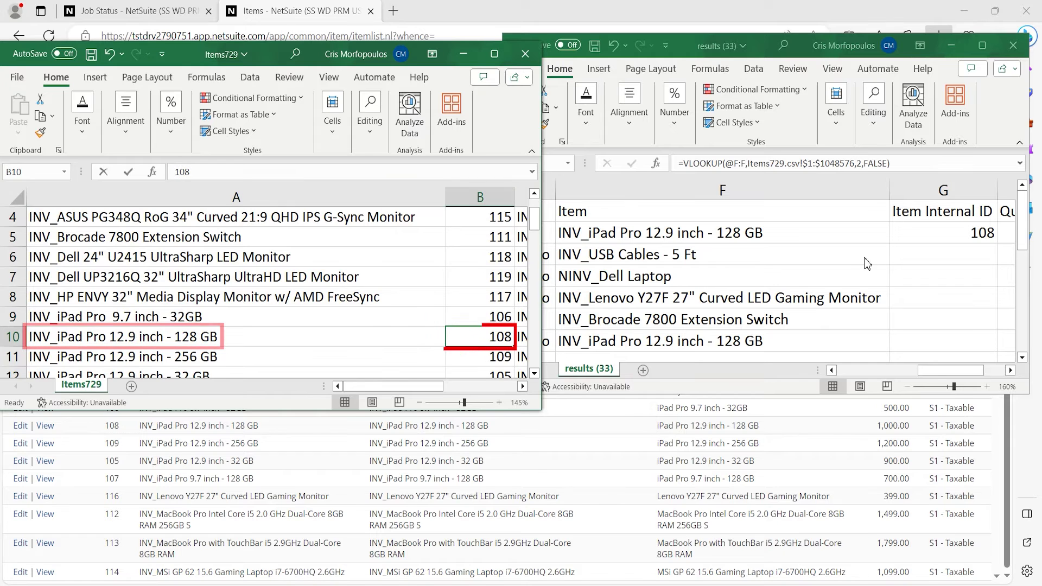
click(957, 233)
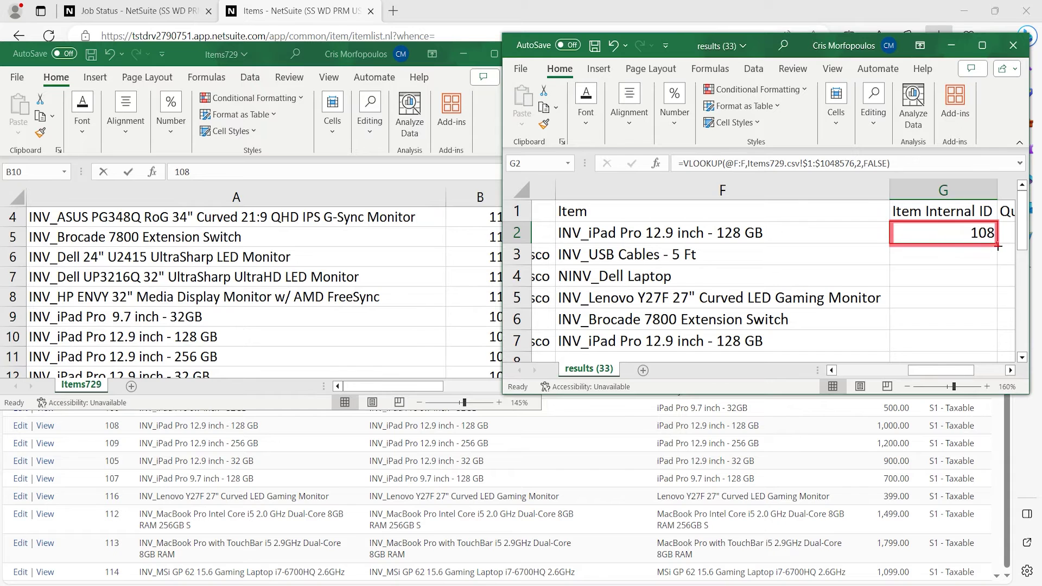
drag(1000, 246, 981, 345)
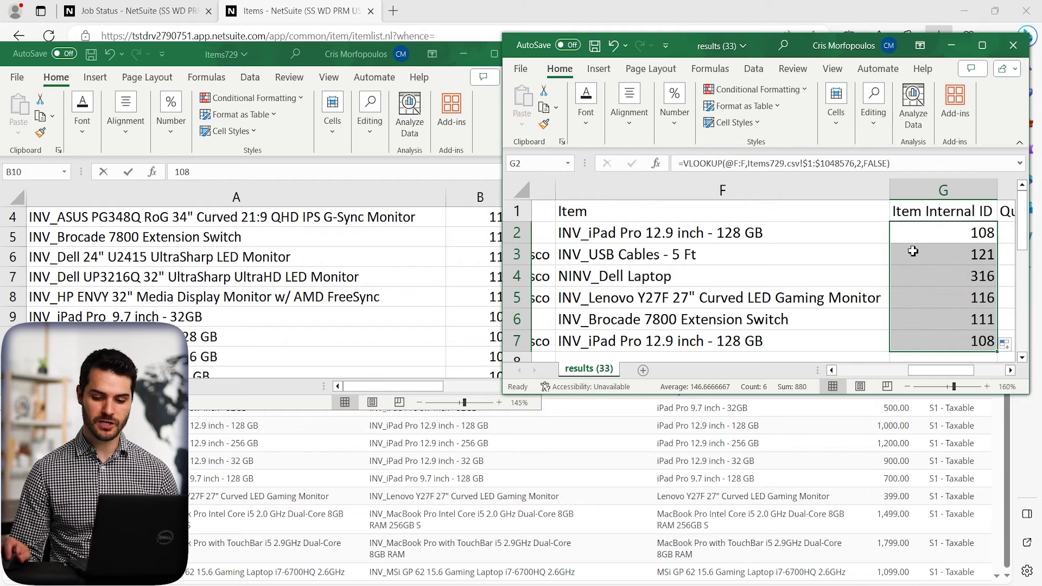
Replace the formulas in the Item Internal ID column with their values and check the resulting cells.
click(949, 189)
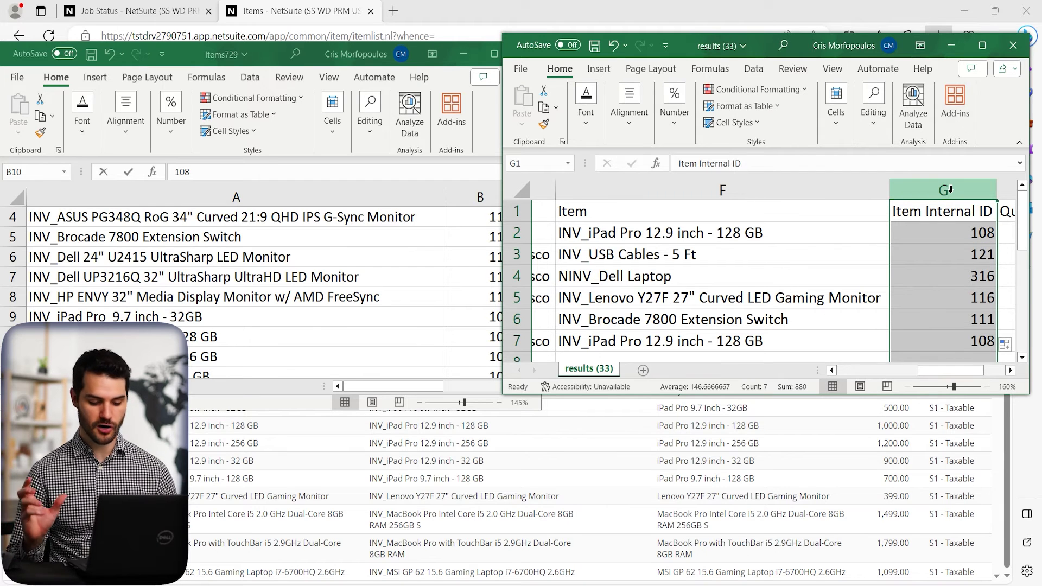
key(ctrl+c)
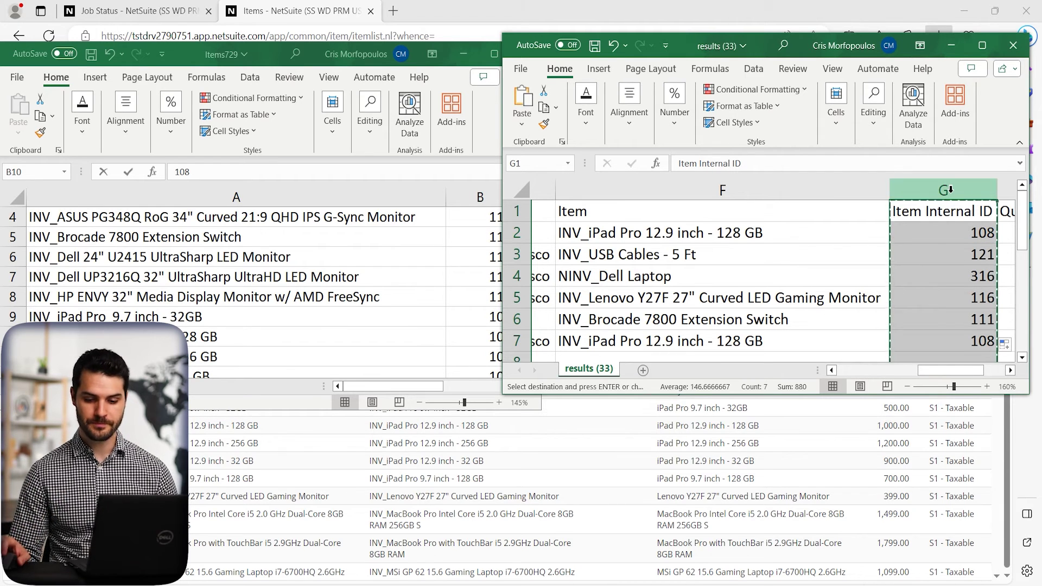
right_click(949, 190)
click(852, 297)
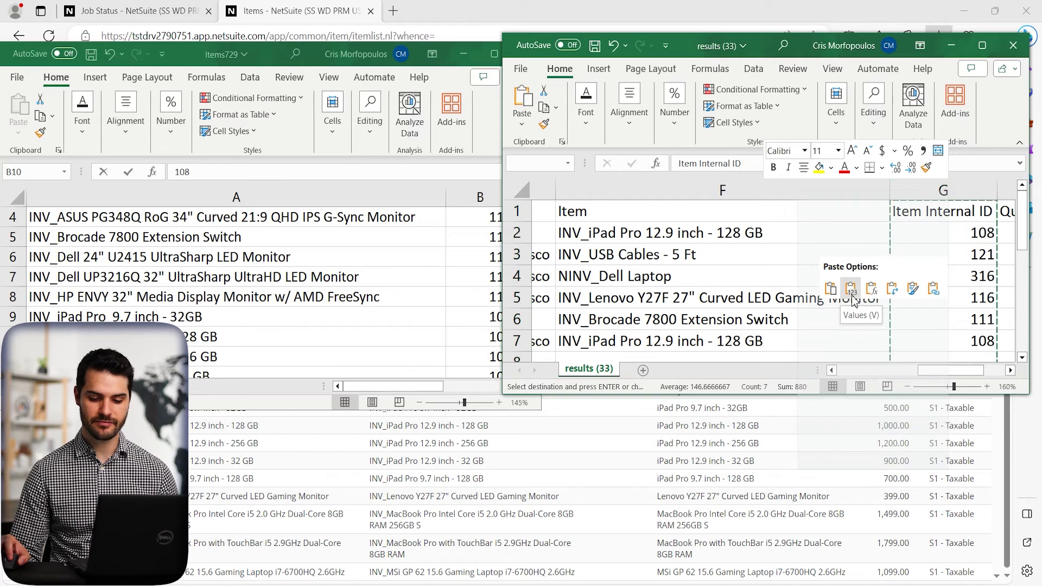
click(977, 254)
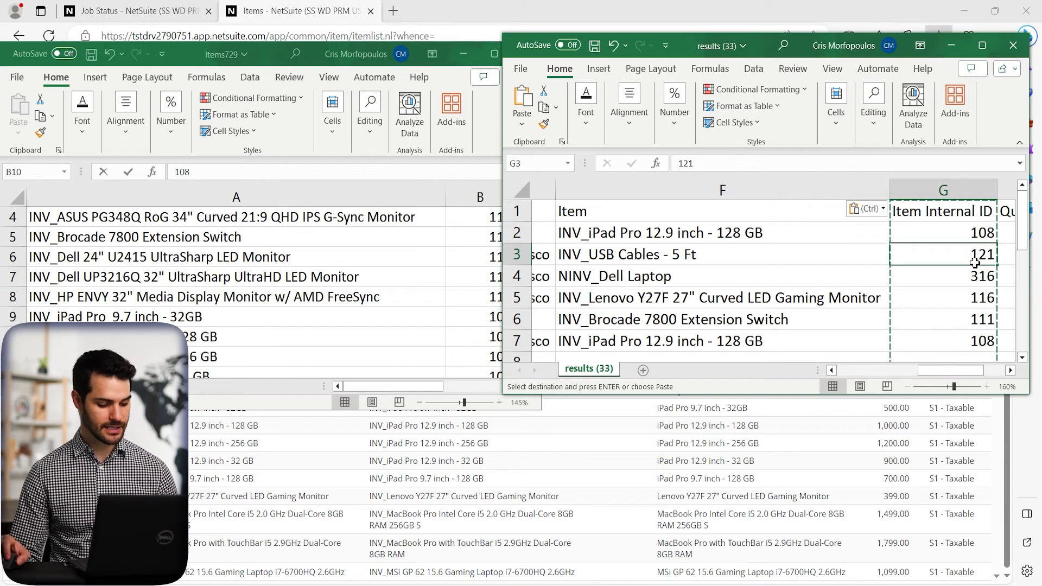
key(Escape)
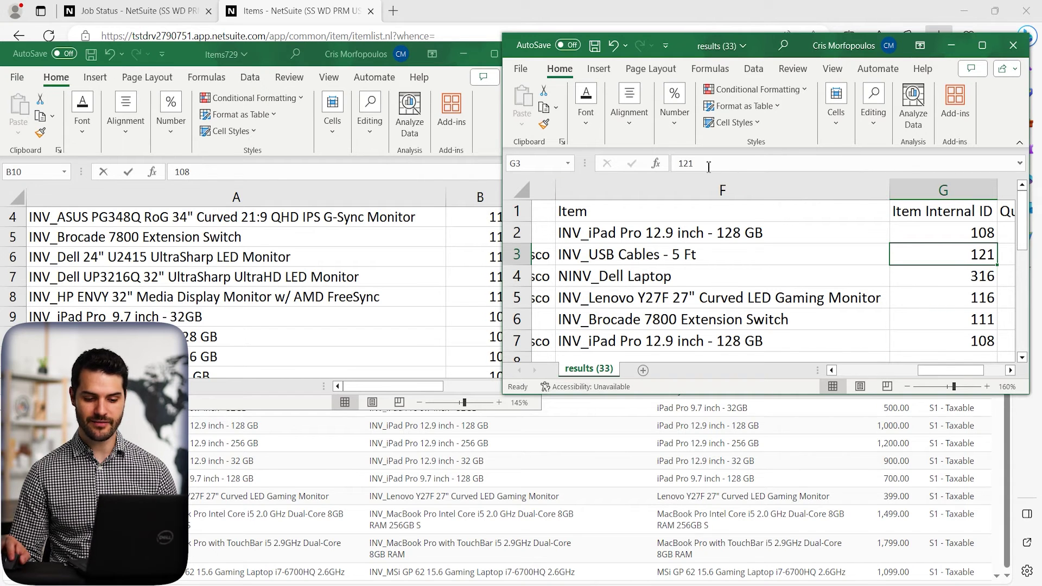
click(951, 270)
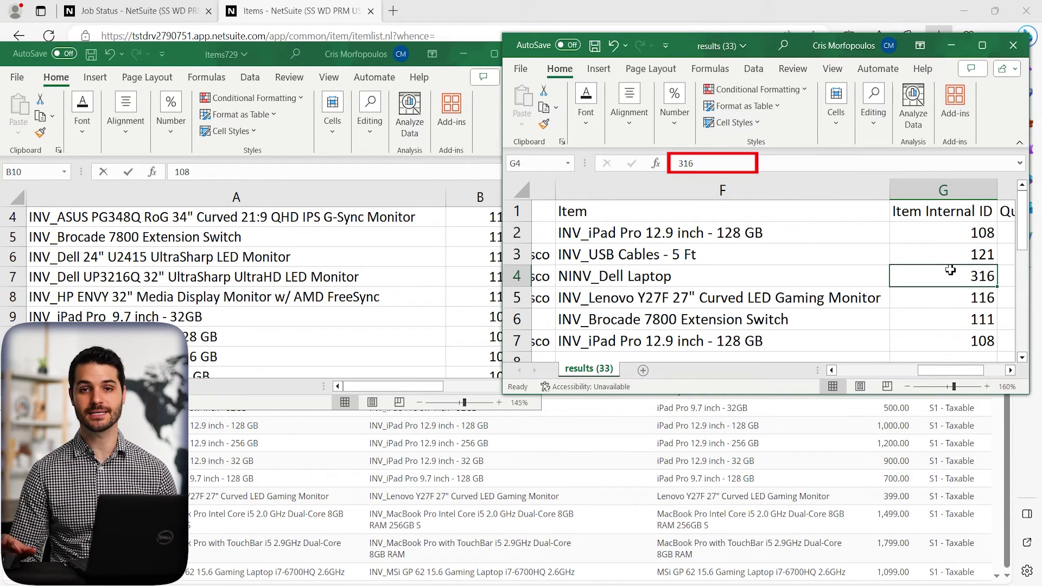
drag(950, 232, 980, 342)
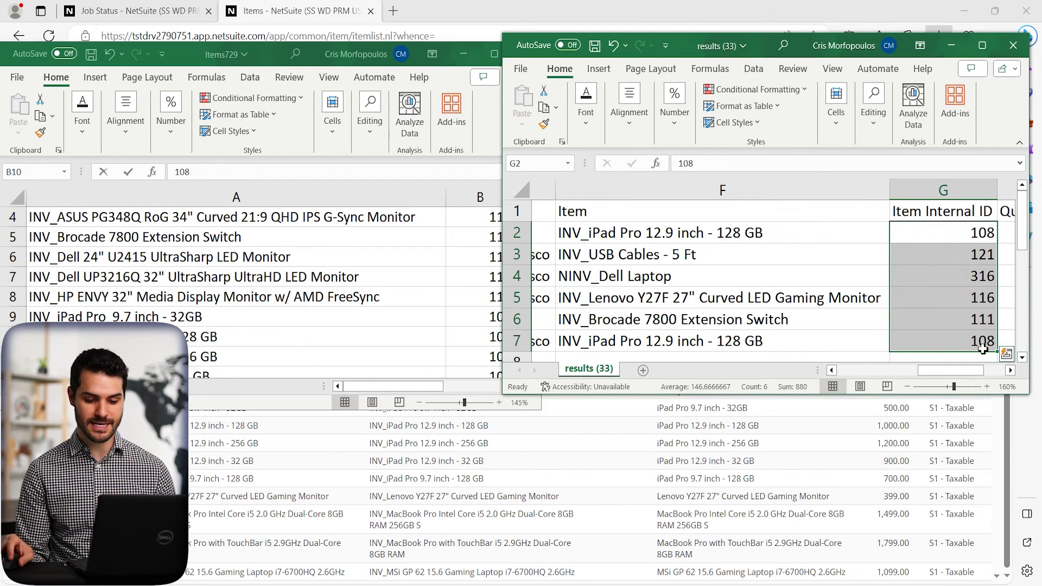
click(755, 321)
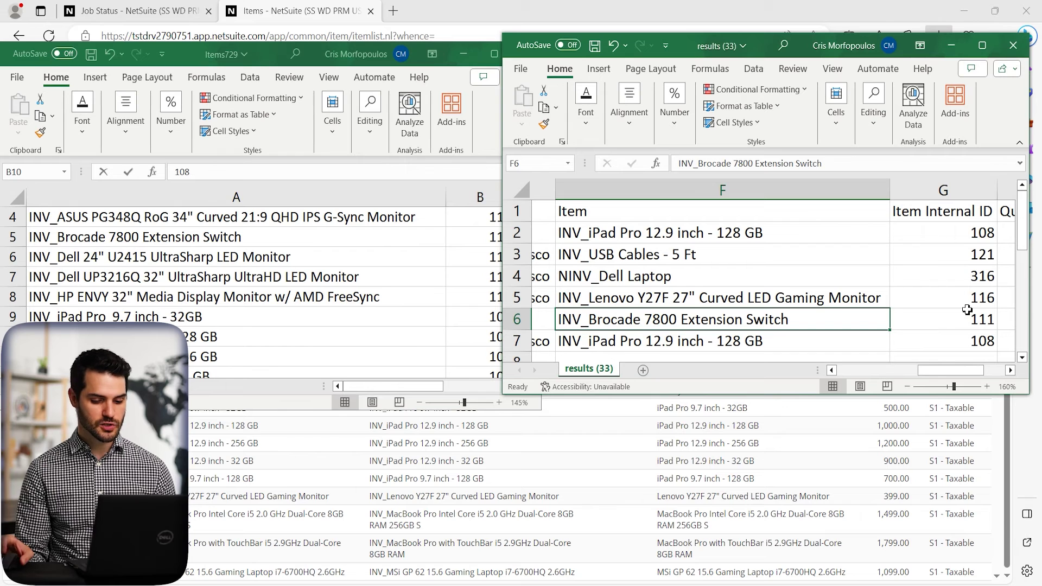
Delete the Error column from the results (33) sheet.
drag(910, 375, 830, 375)
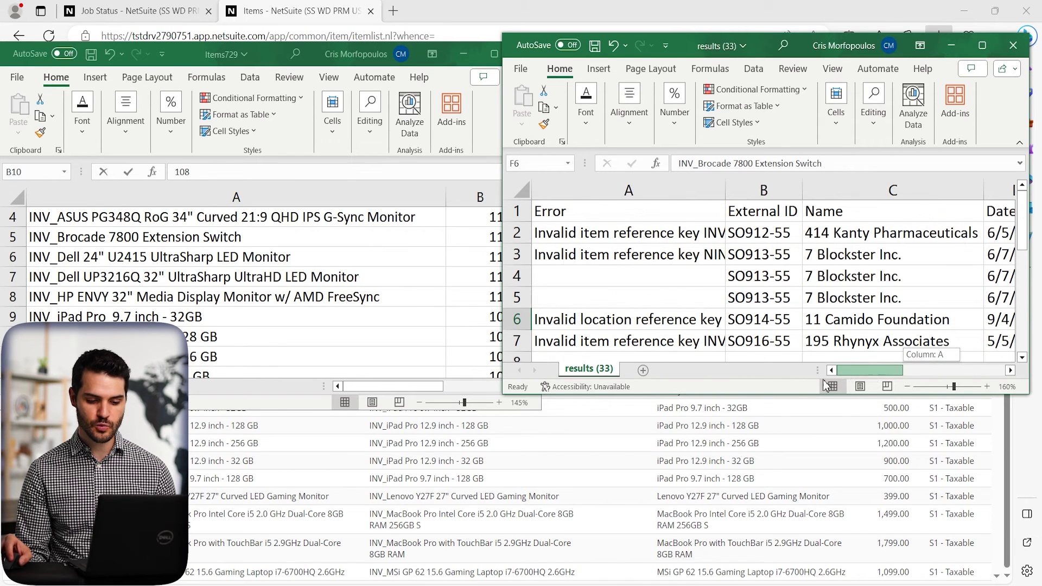
right_click(650, 187)
click(694, 353)
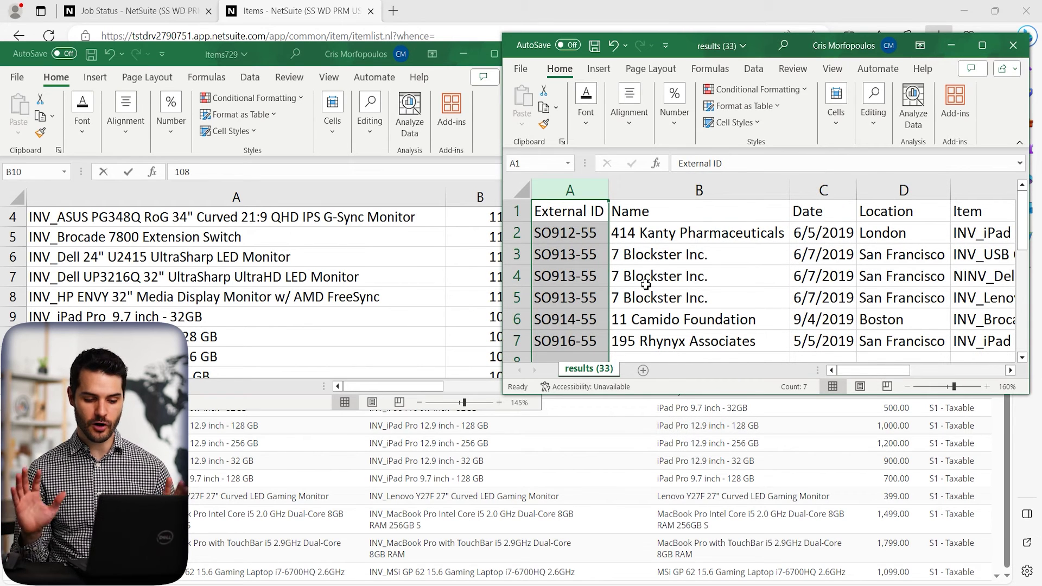
Check the Item Internal ID column in results (33), switch to NetSuite in the browser and start a new CSV import from Job Status.
drag(851, 370, 929, 358)
click(925, 272)
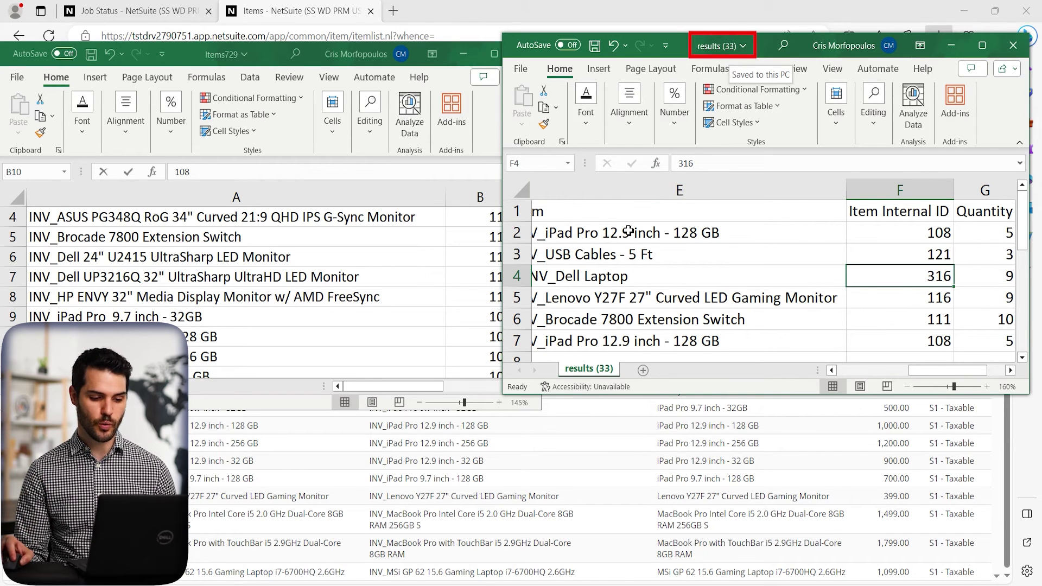
click(441, 16)
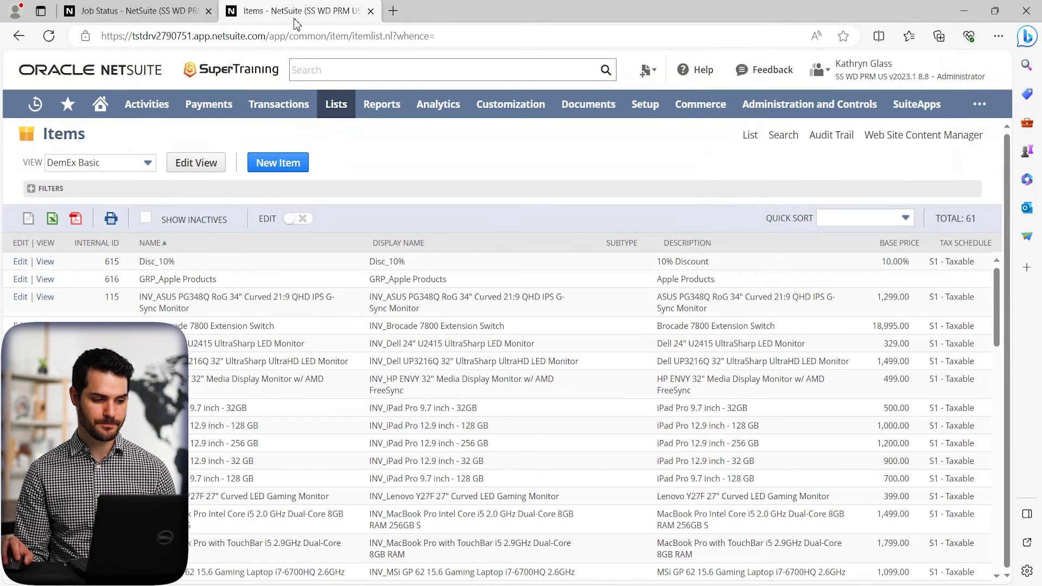
click(160, 14)
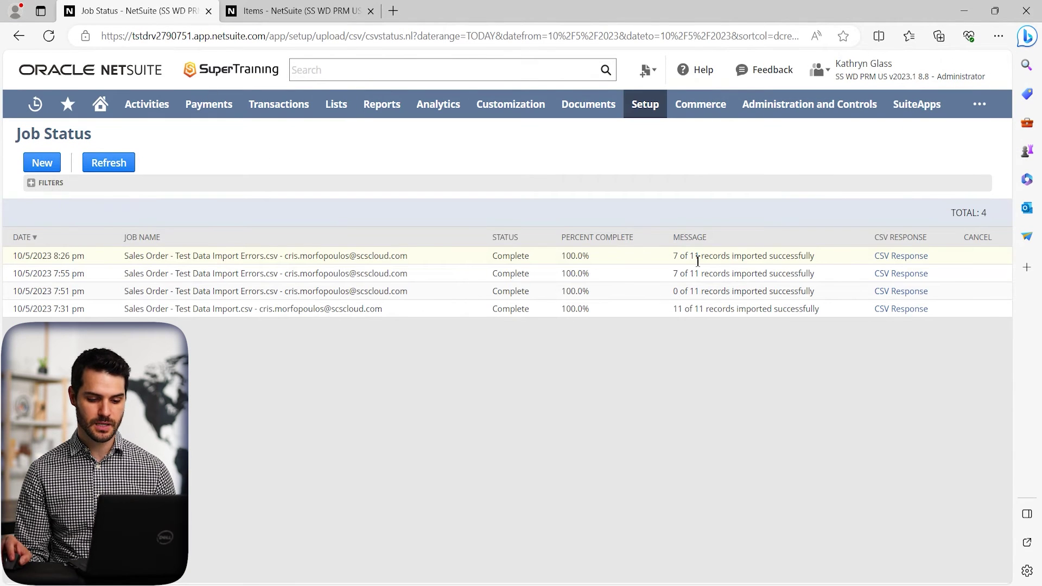
click(42, 163)
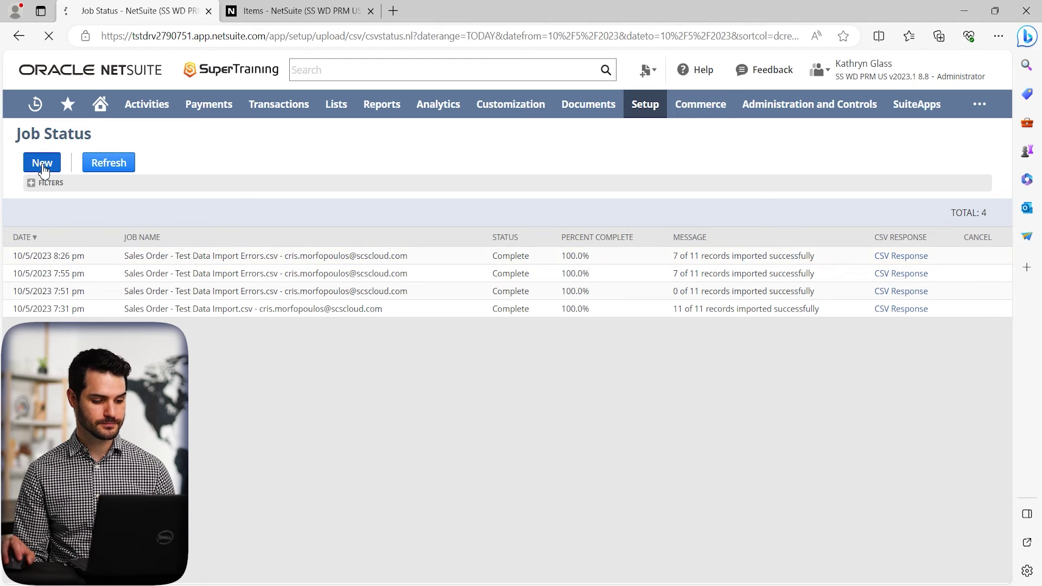
Set the import type to Transactions and the record type to Sales Order.
click(265, 202)
scroll(263, 277, down, 2)
scroll(255, 244, down, 3)
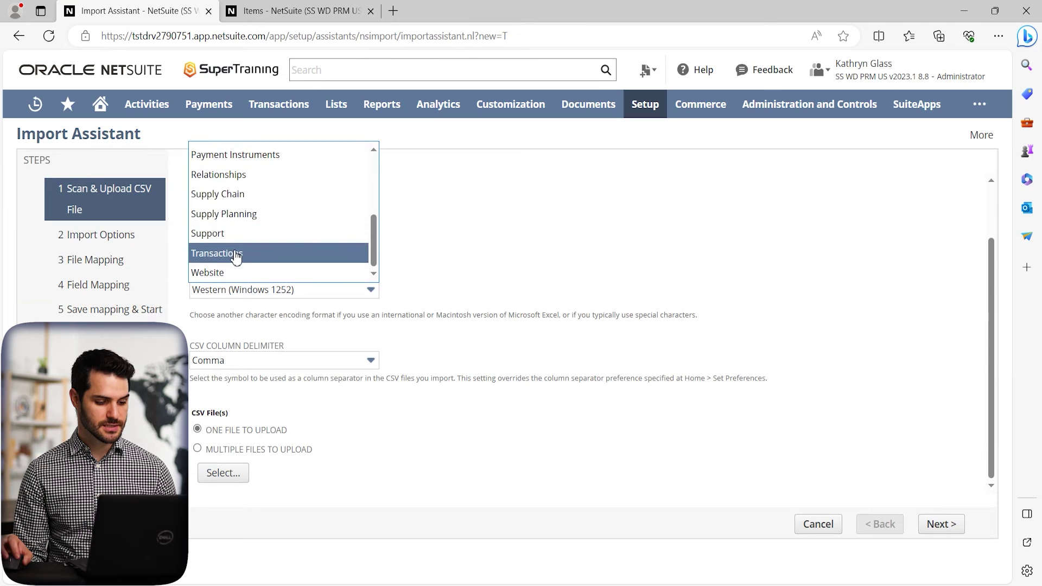
click(237, 253)
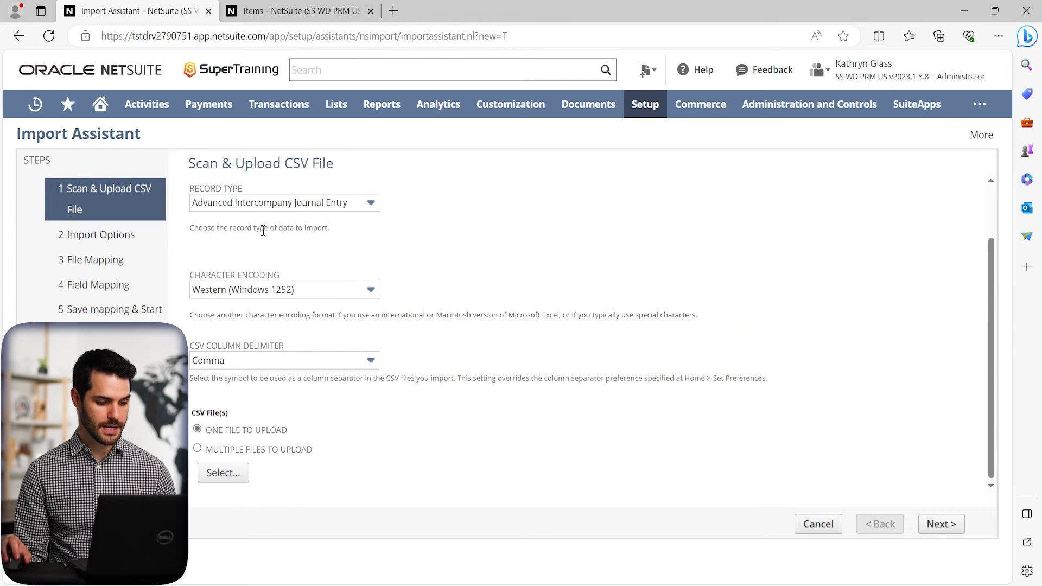
click(255, 204)
scroll(252, 274, down, 6)
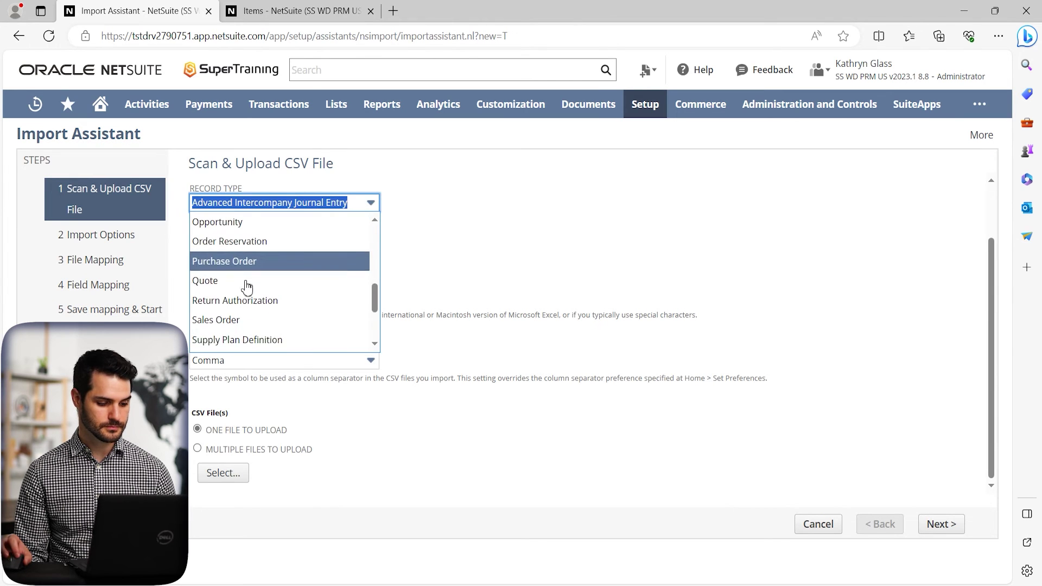
click(225, 324)
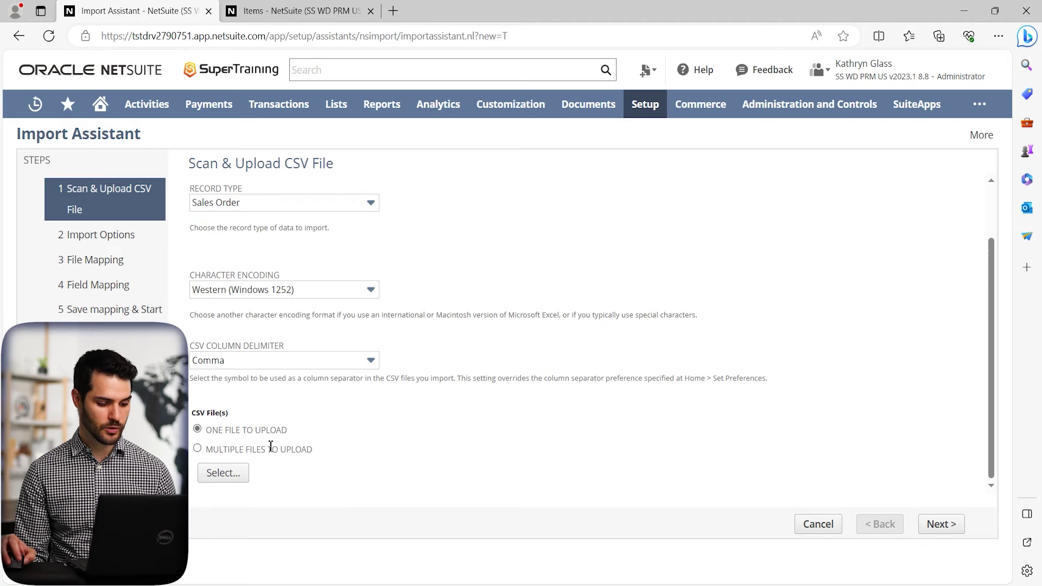
Choose results (33) from Downloads as the import file and proceed to field mapping, keeping Add as the data handling option.
click(226, 474)
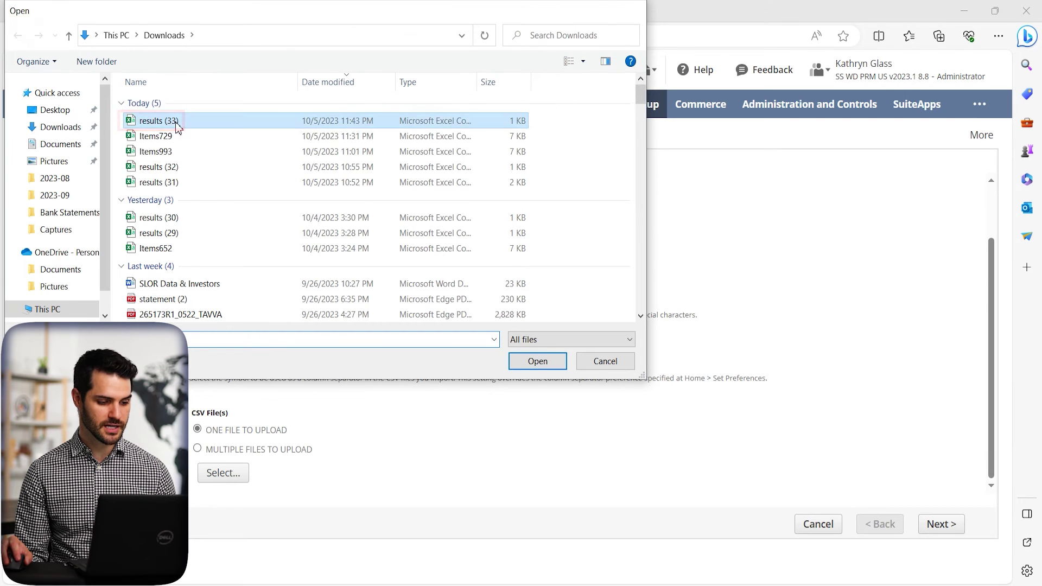
double_click(158, 121)
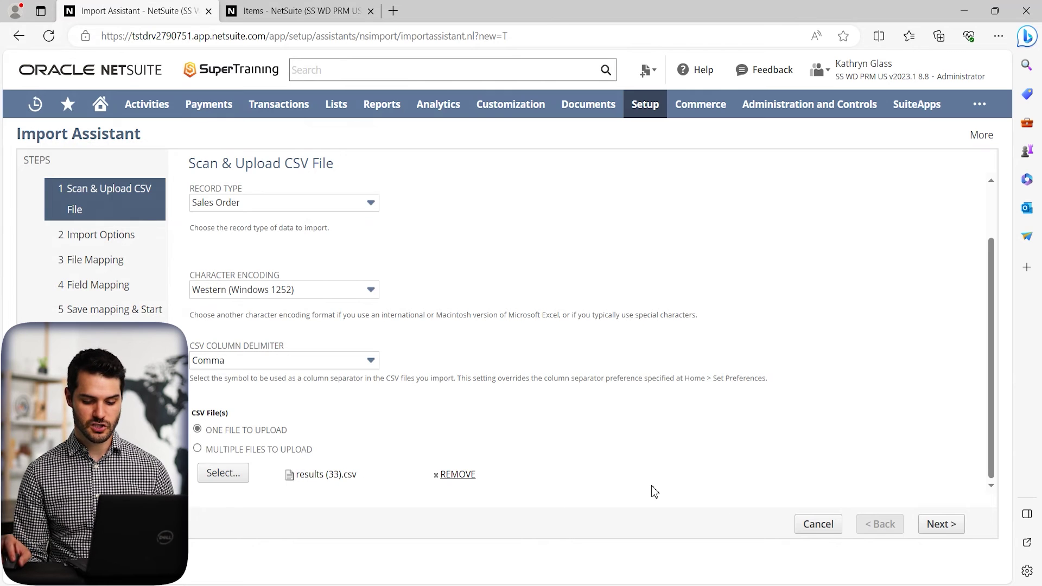
click(941, 526)
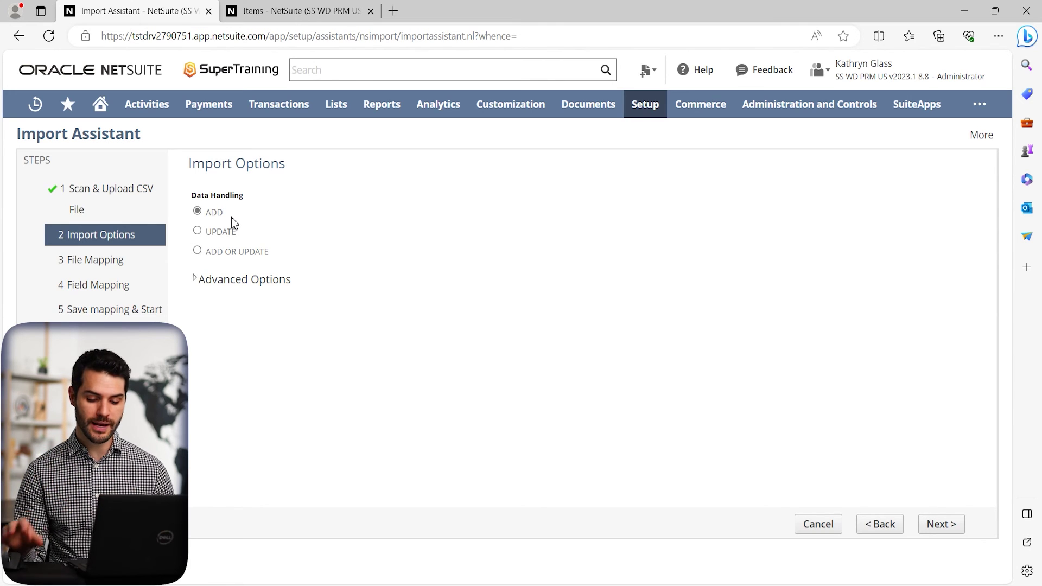
click(944, 525)
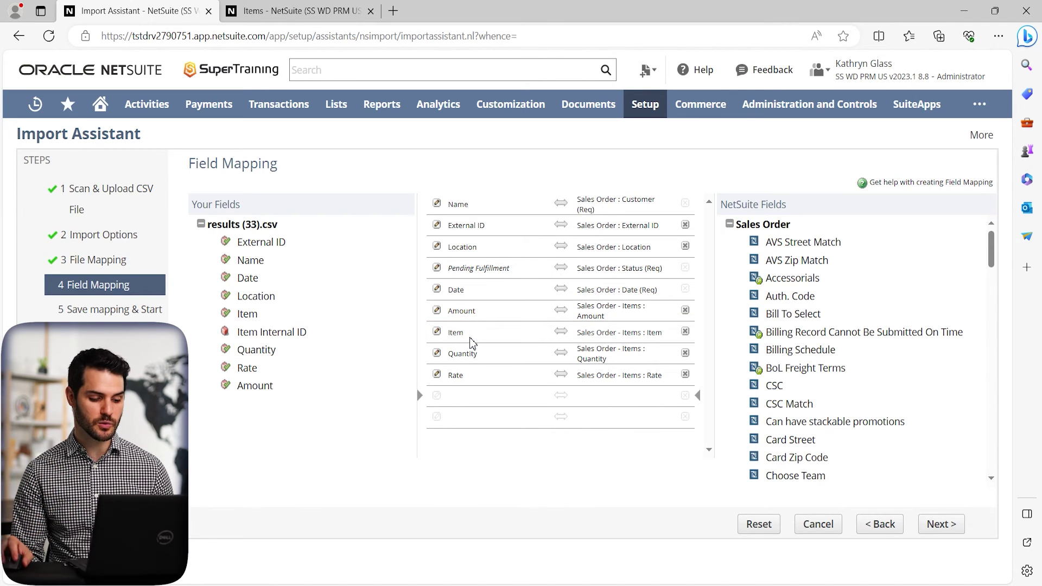
Map the file's Item Internal ID field to Sales Order - Items : Item in place of Item, with Internal ID as its reference type.
drag(288, 341, 469, 339)
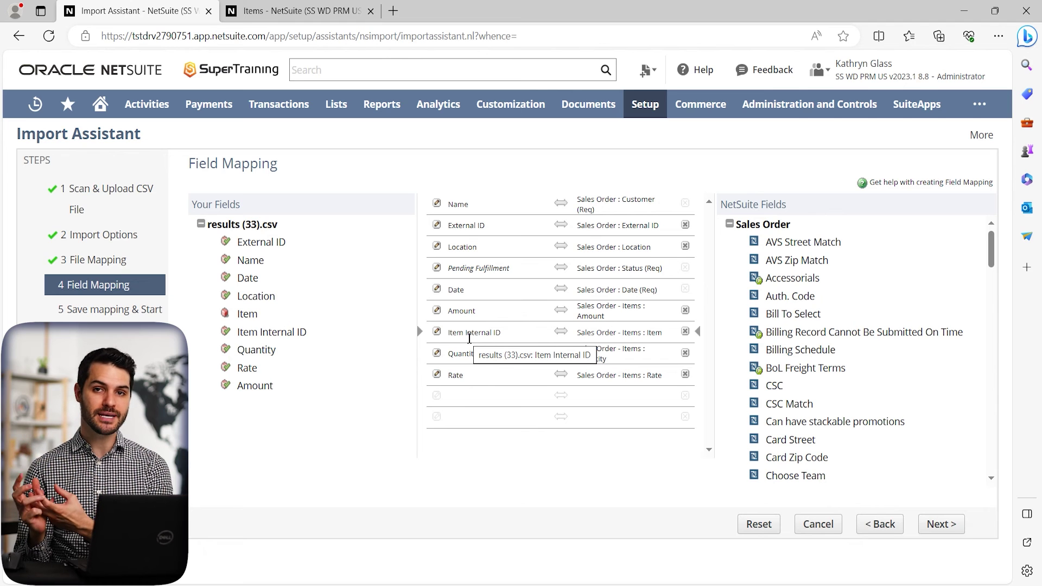
click(438, 332)
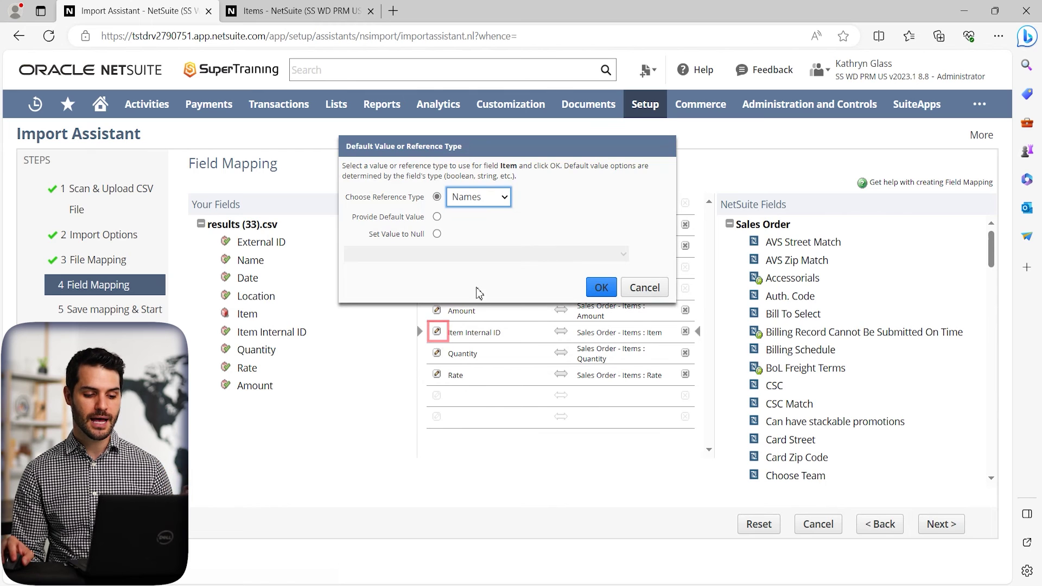
click(488, 199)
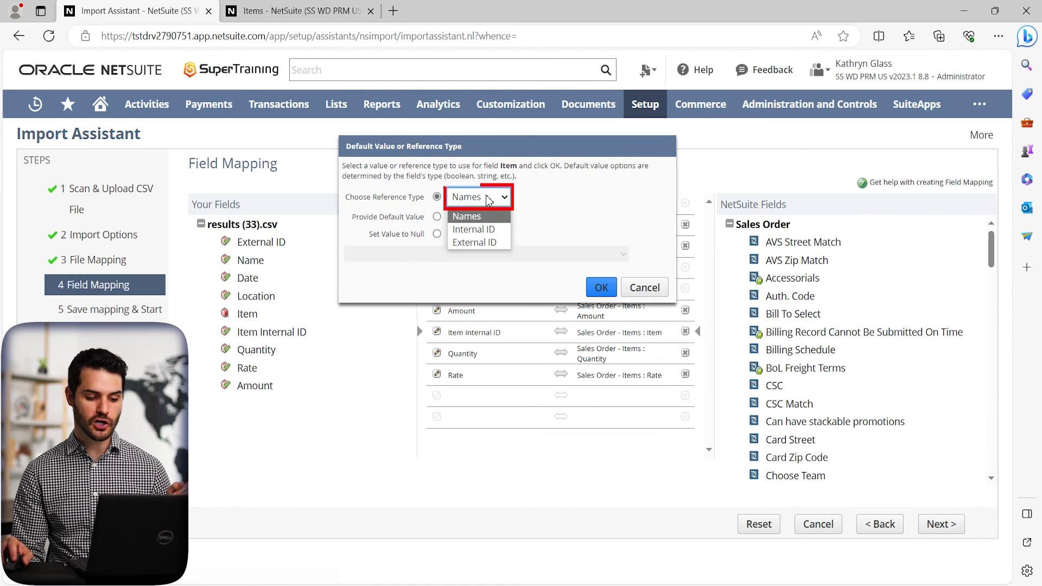
click(491, 229)
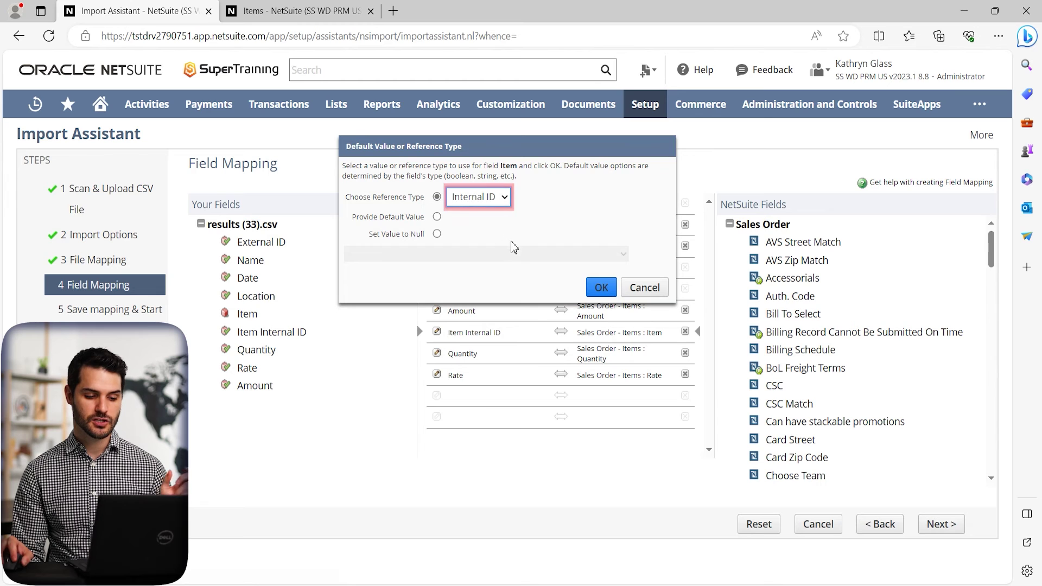
click(601, 288)
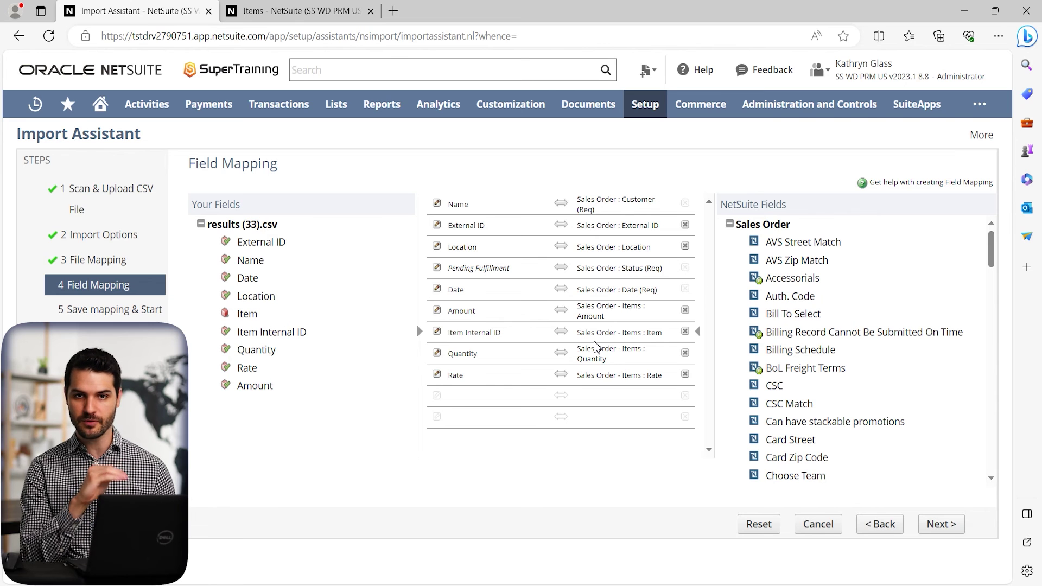
click(945, 524)
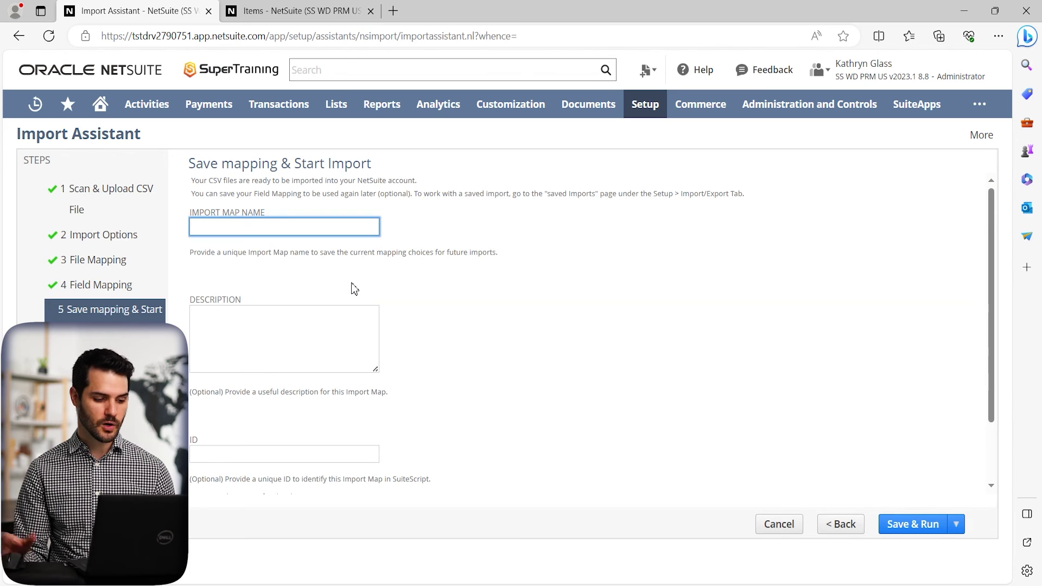
Name the import map "Test IMport 6", then save the mapping and run the import.
key(Down)
key(Down)
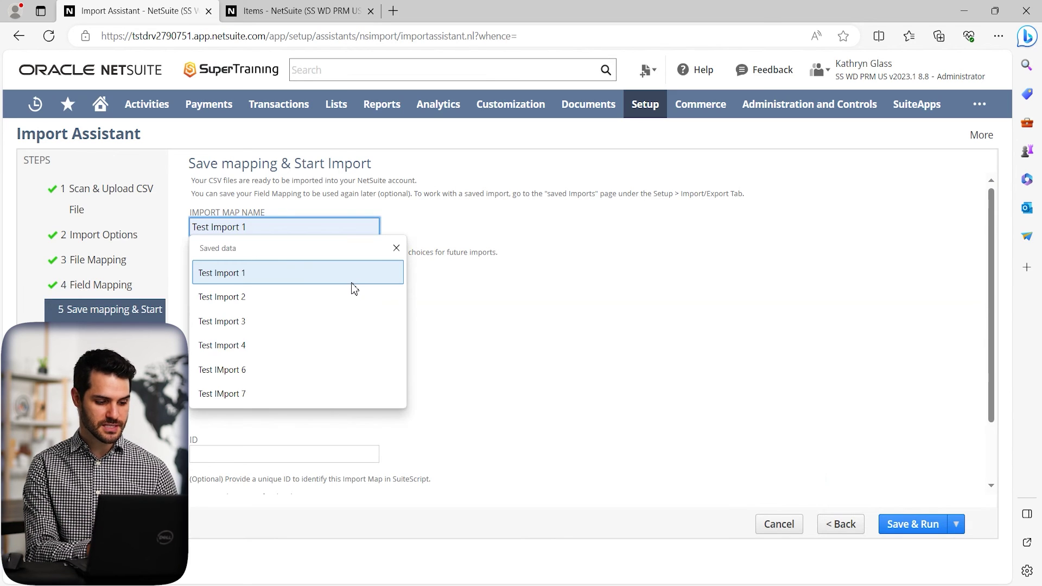
key(Down)
key(Down)
key(Down)
key(Down)
key(Return)
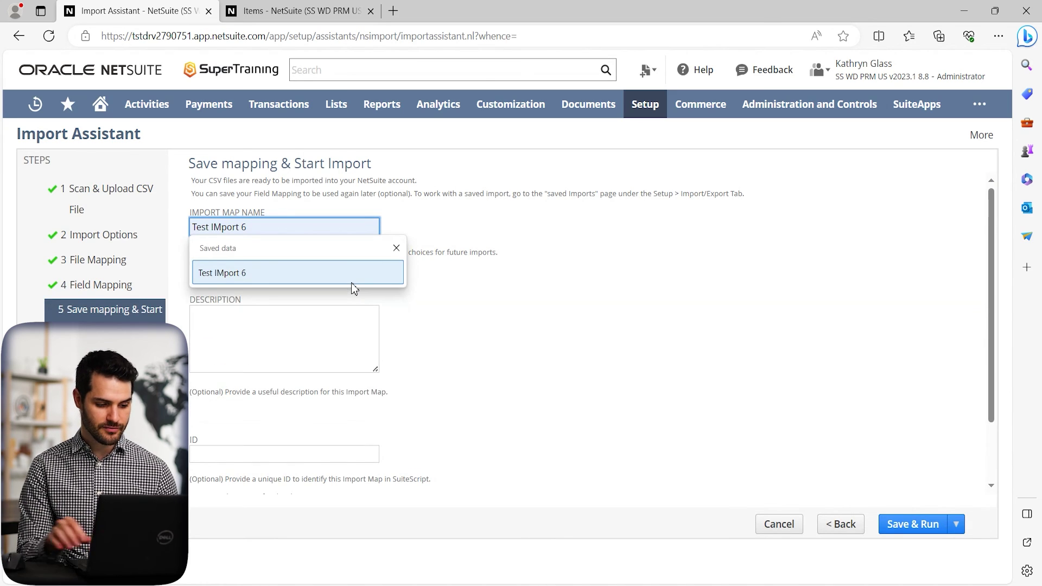
click(314, 282)
click(561, 334)
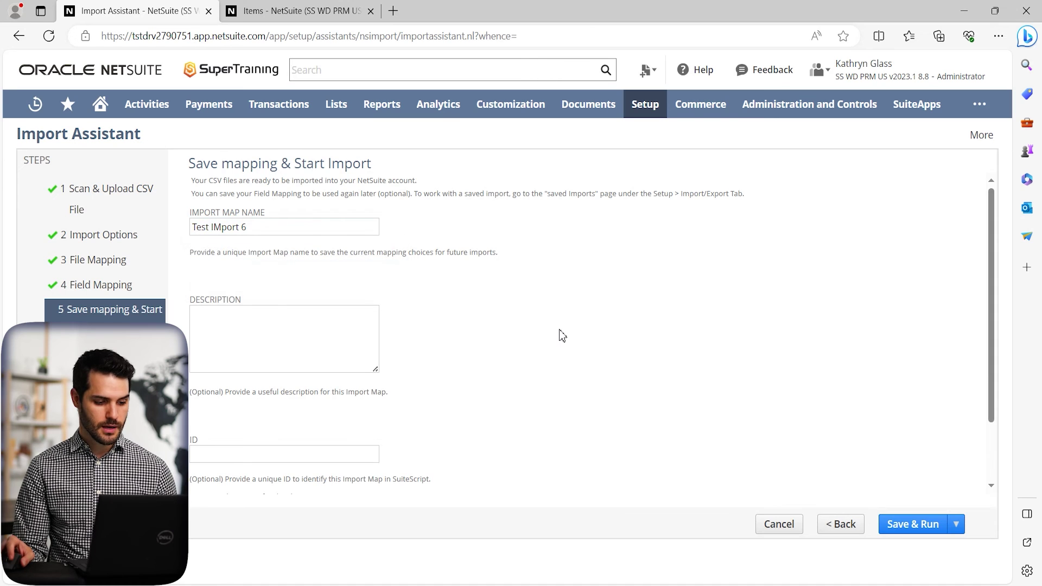
click(914, 529)
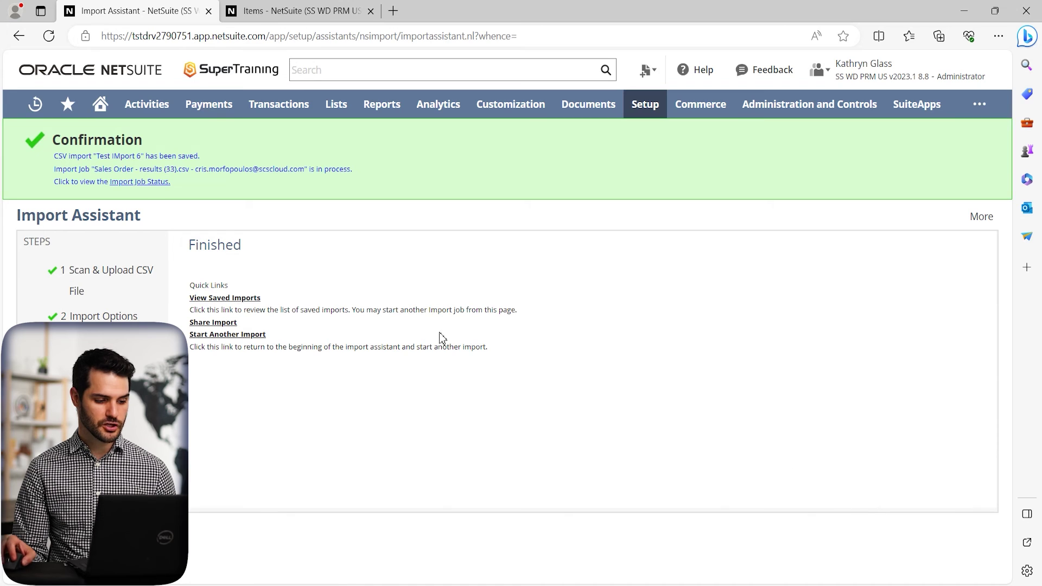
Open the import job status and refresh it to check the results (33).csv job.
click(142, 183)
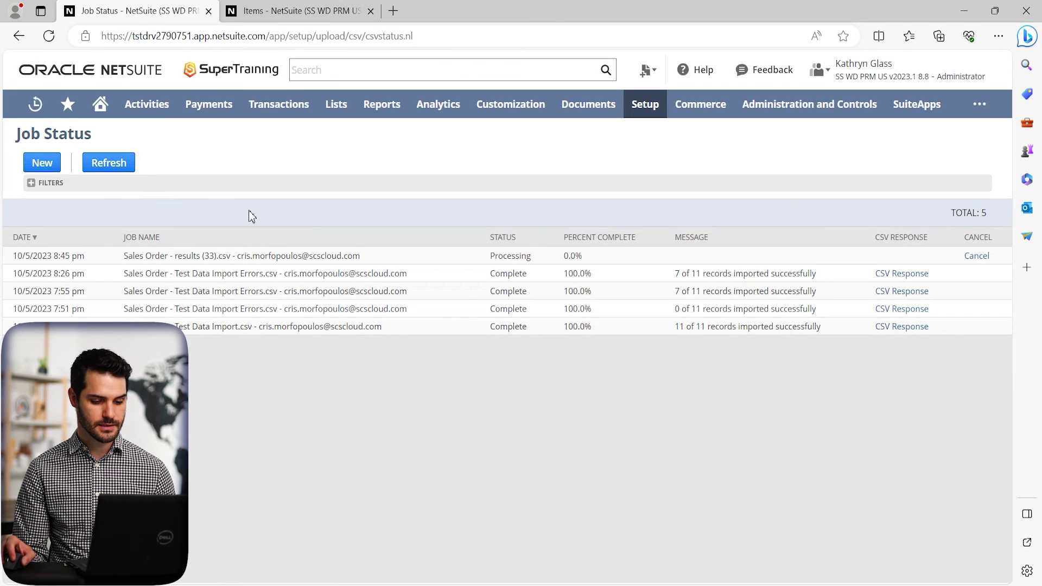
click(126, 168)
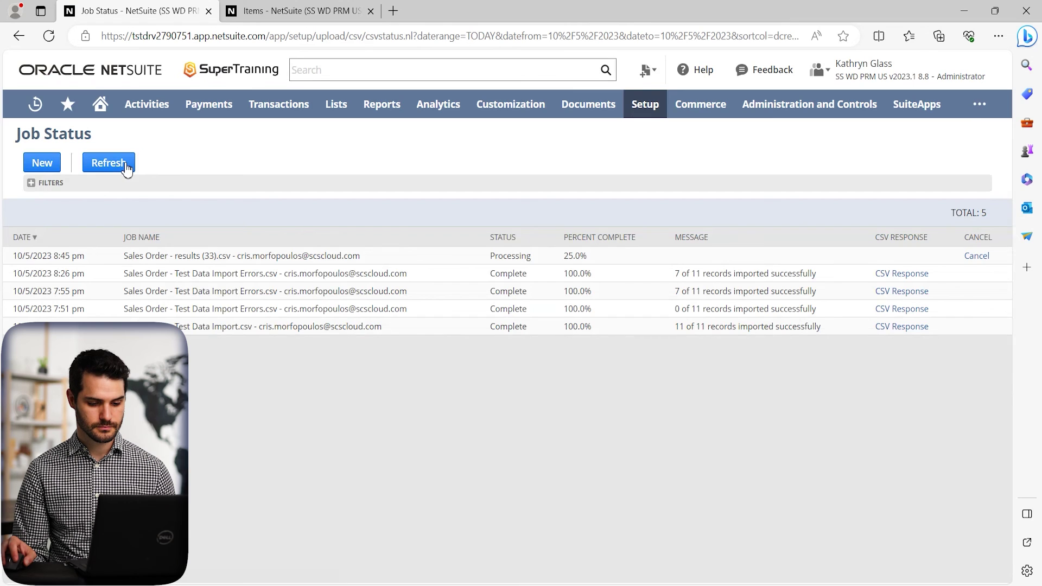
click(126, 168)
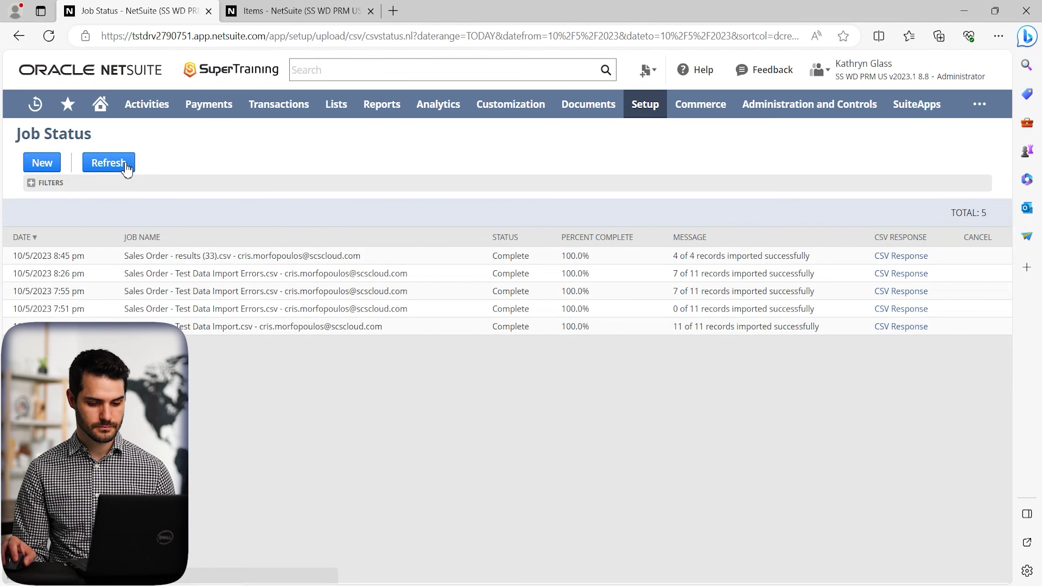